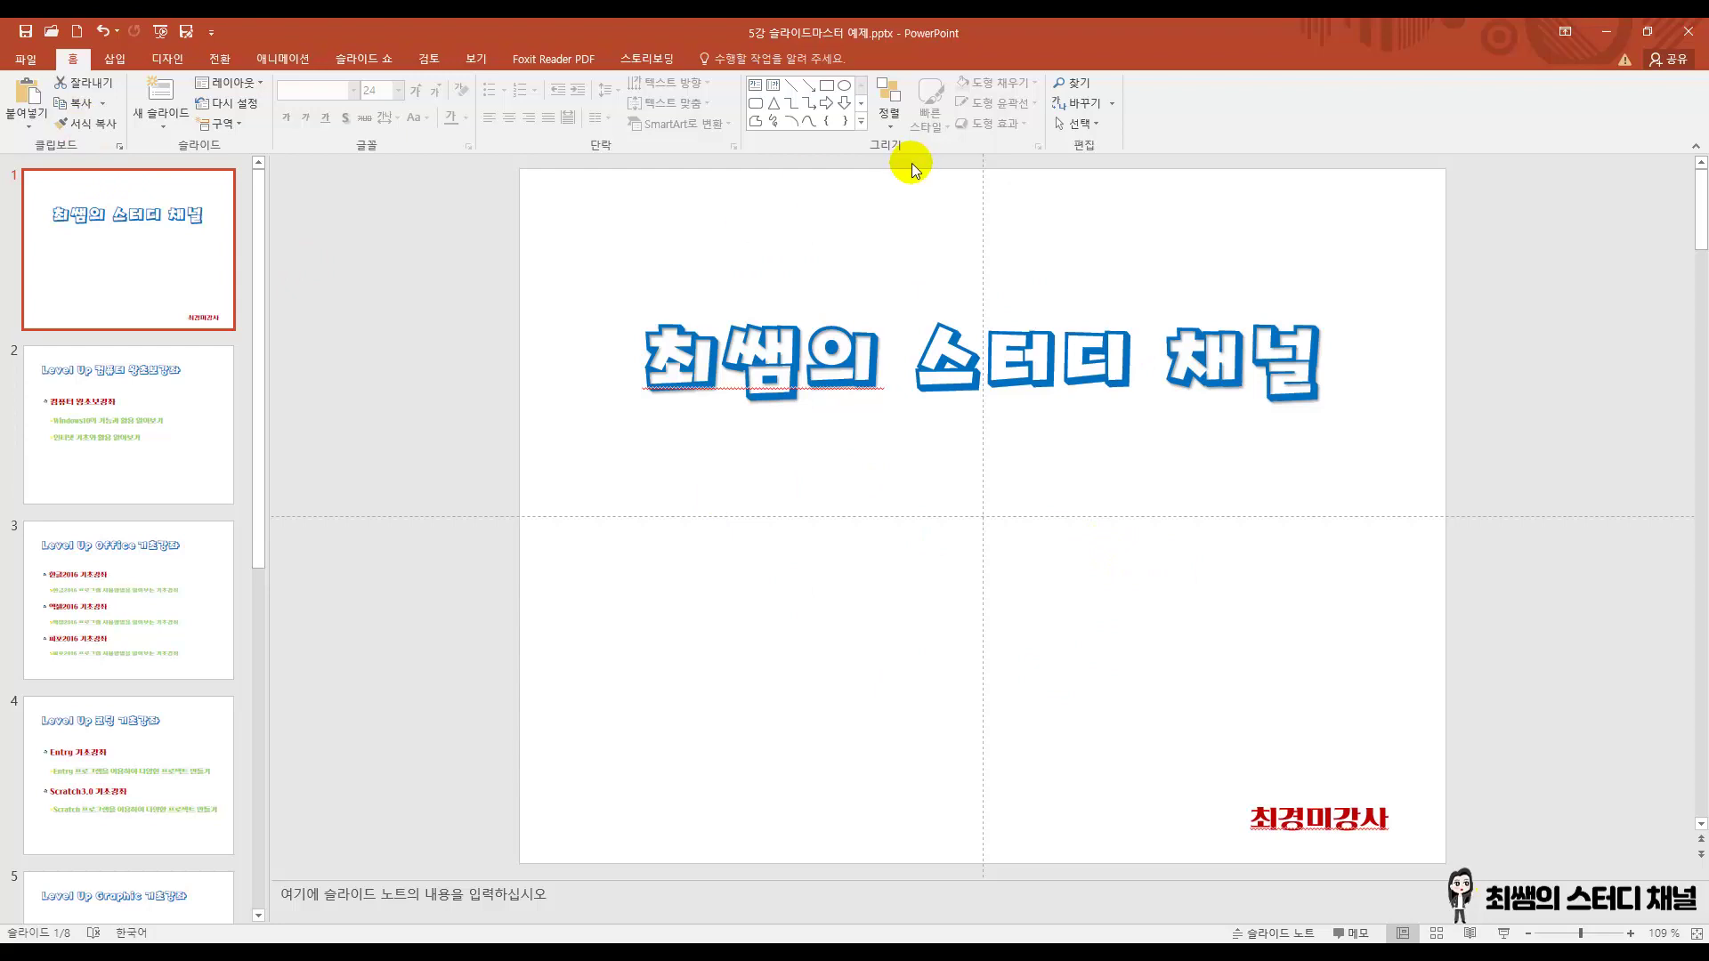
{"action": "left_click", "coordinate": [918, 489]}
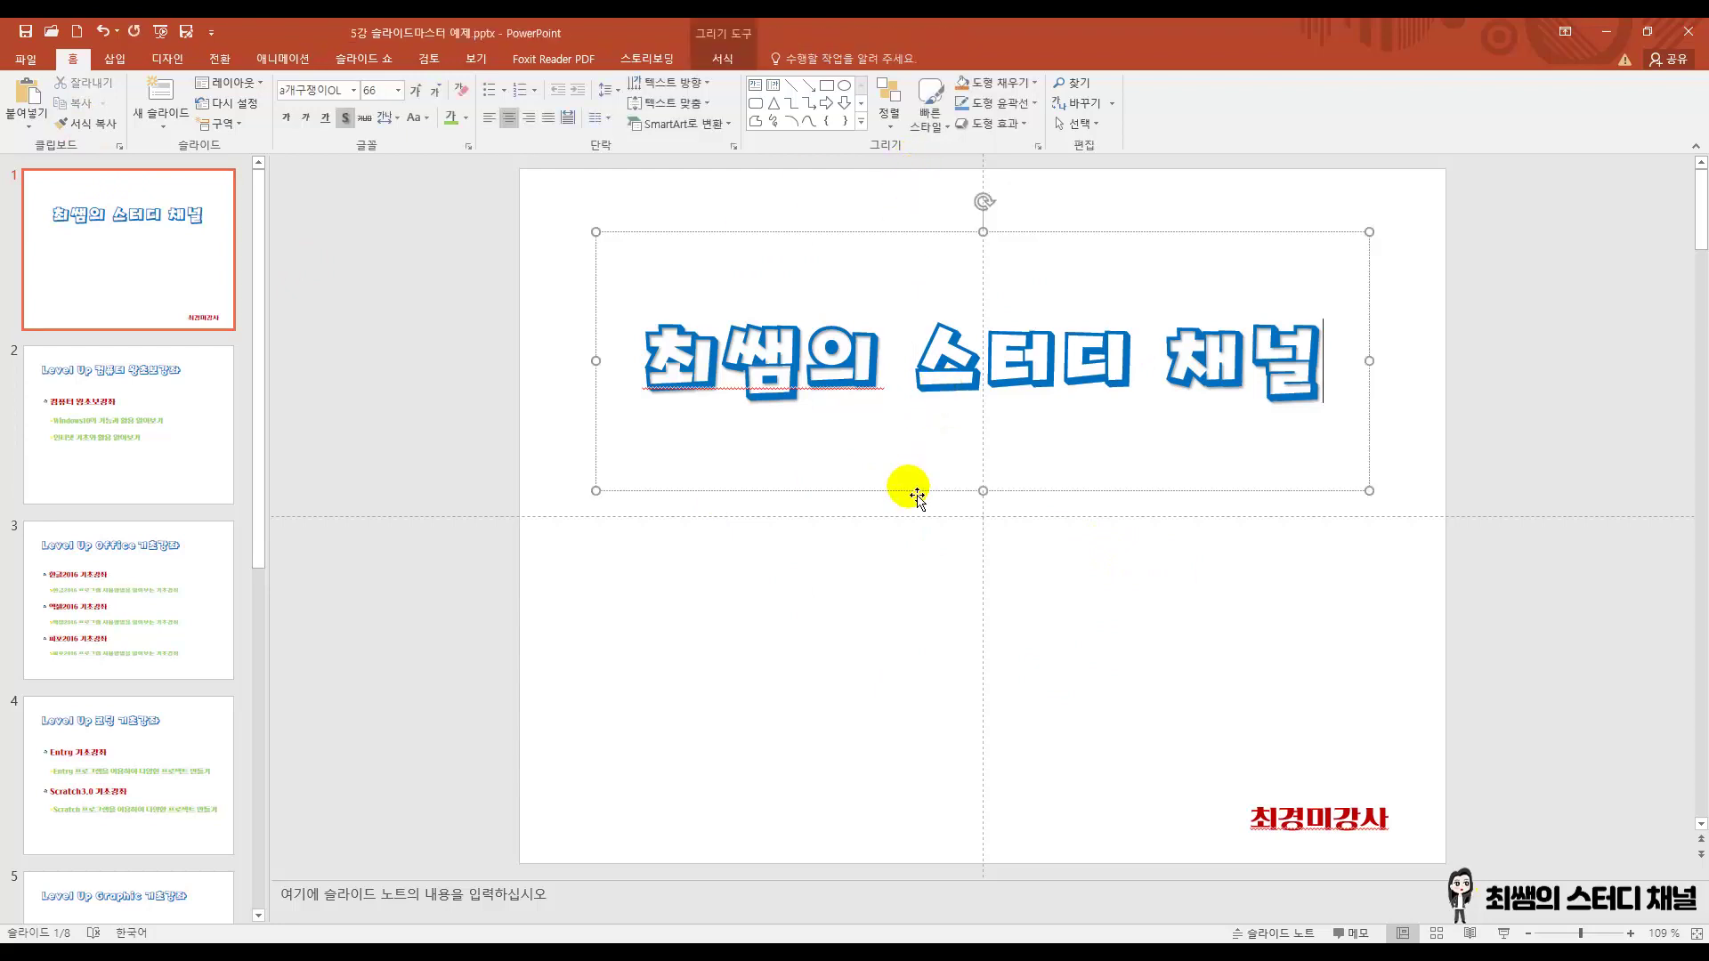
{"action": "left_click", "coordinate": [158, 428]}
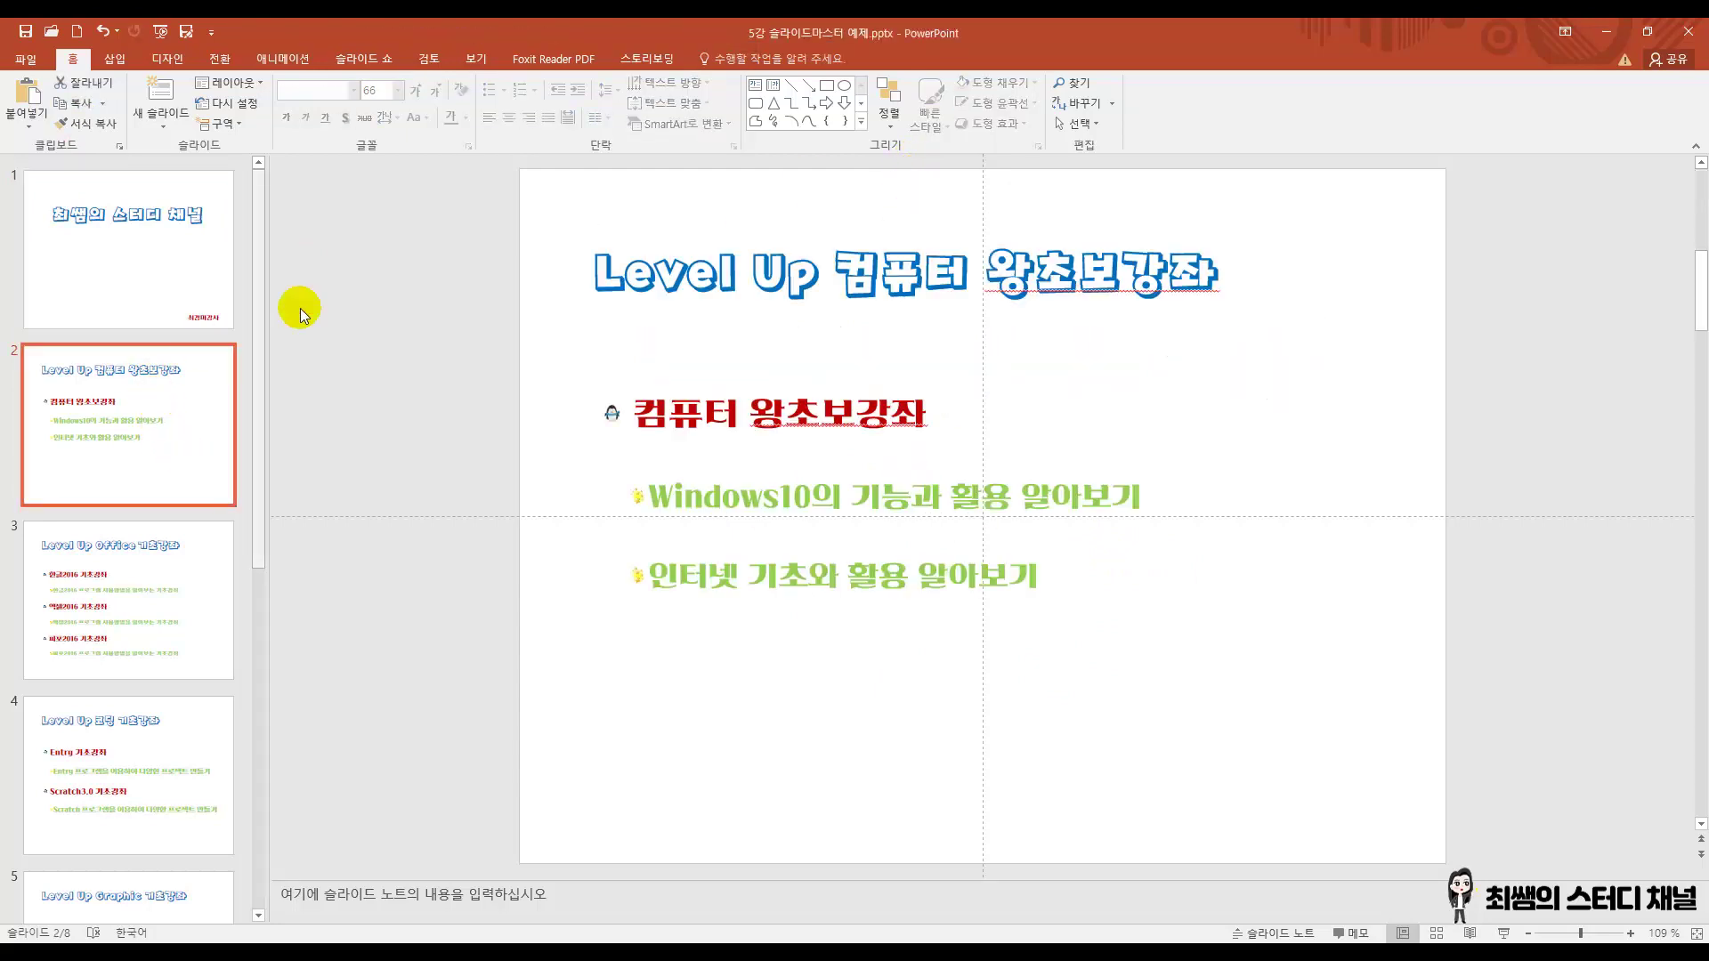
{"action": "left_click", "coordinate": [712, 279]}
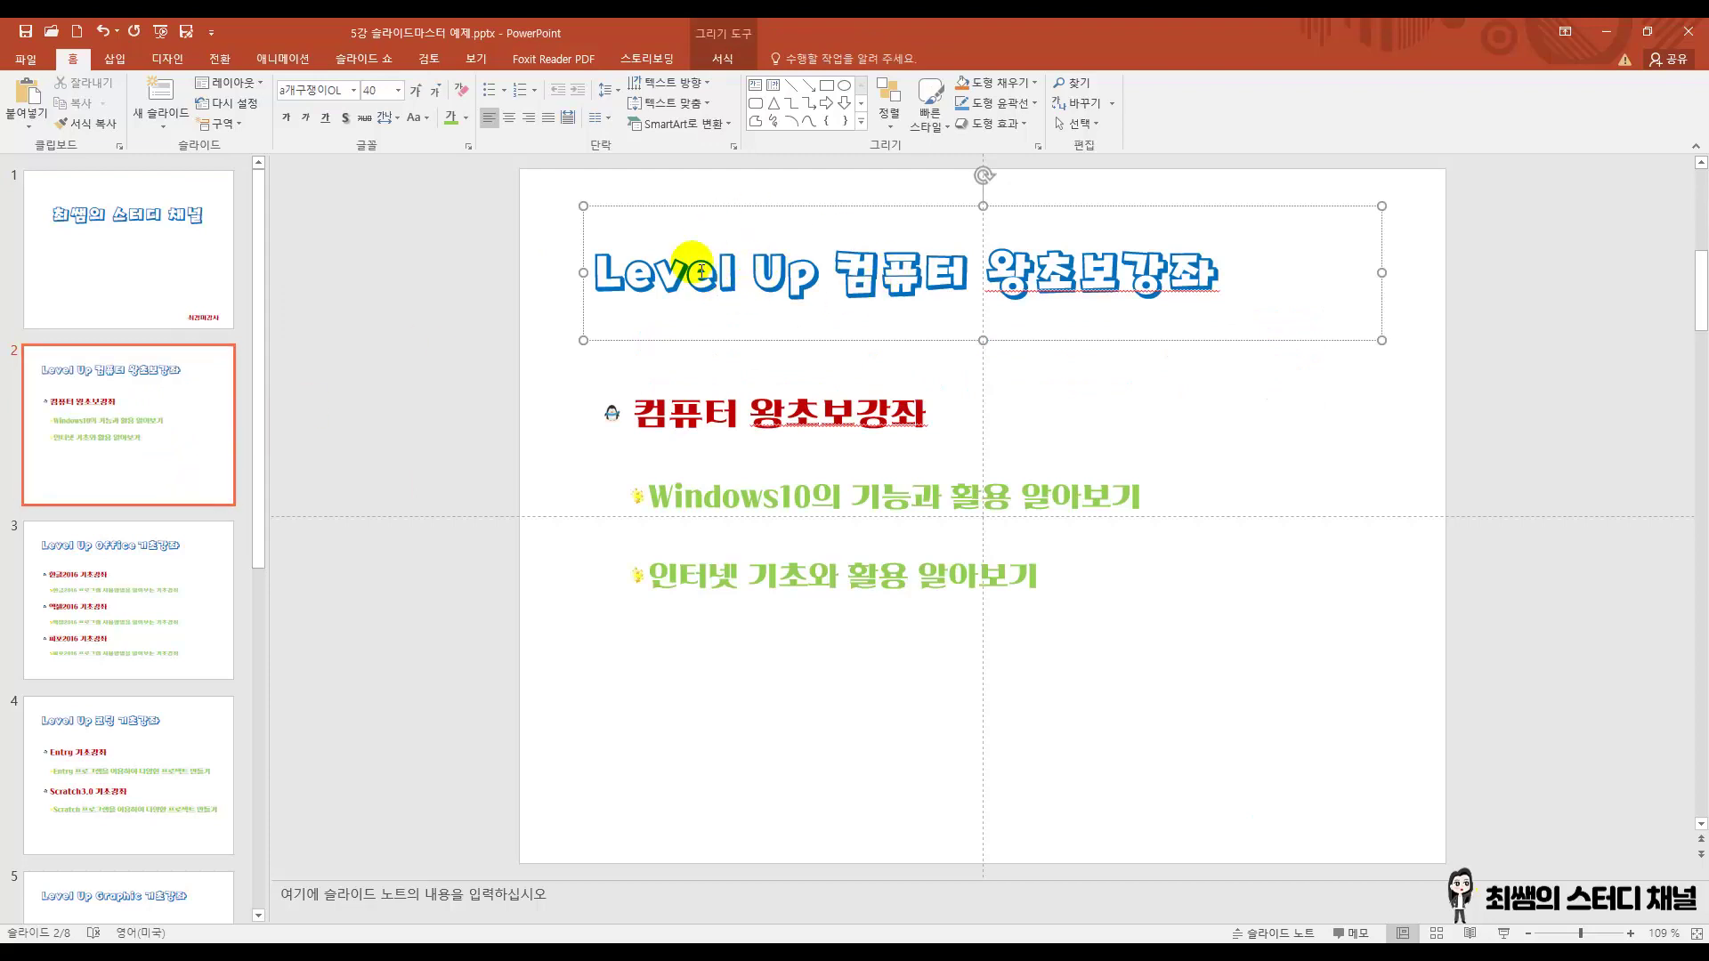
Set the title on slide 1 to the a아쿠아리움 font and colour it standard purple.
{"action": "left_click", "coordinate": [196, 269]}
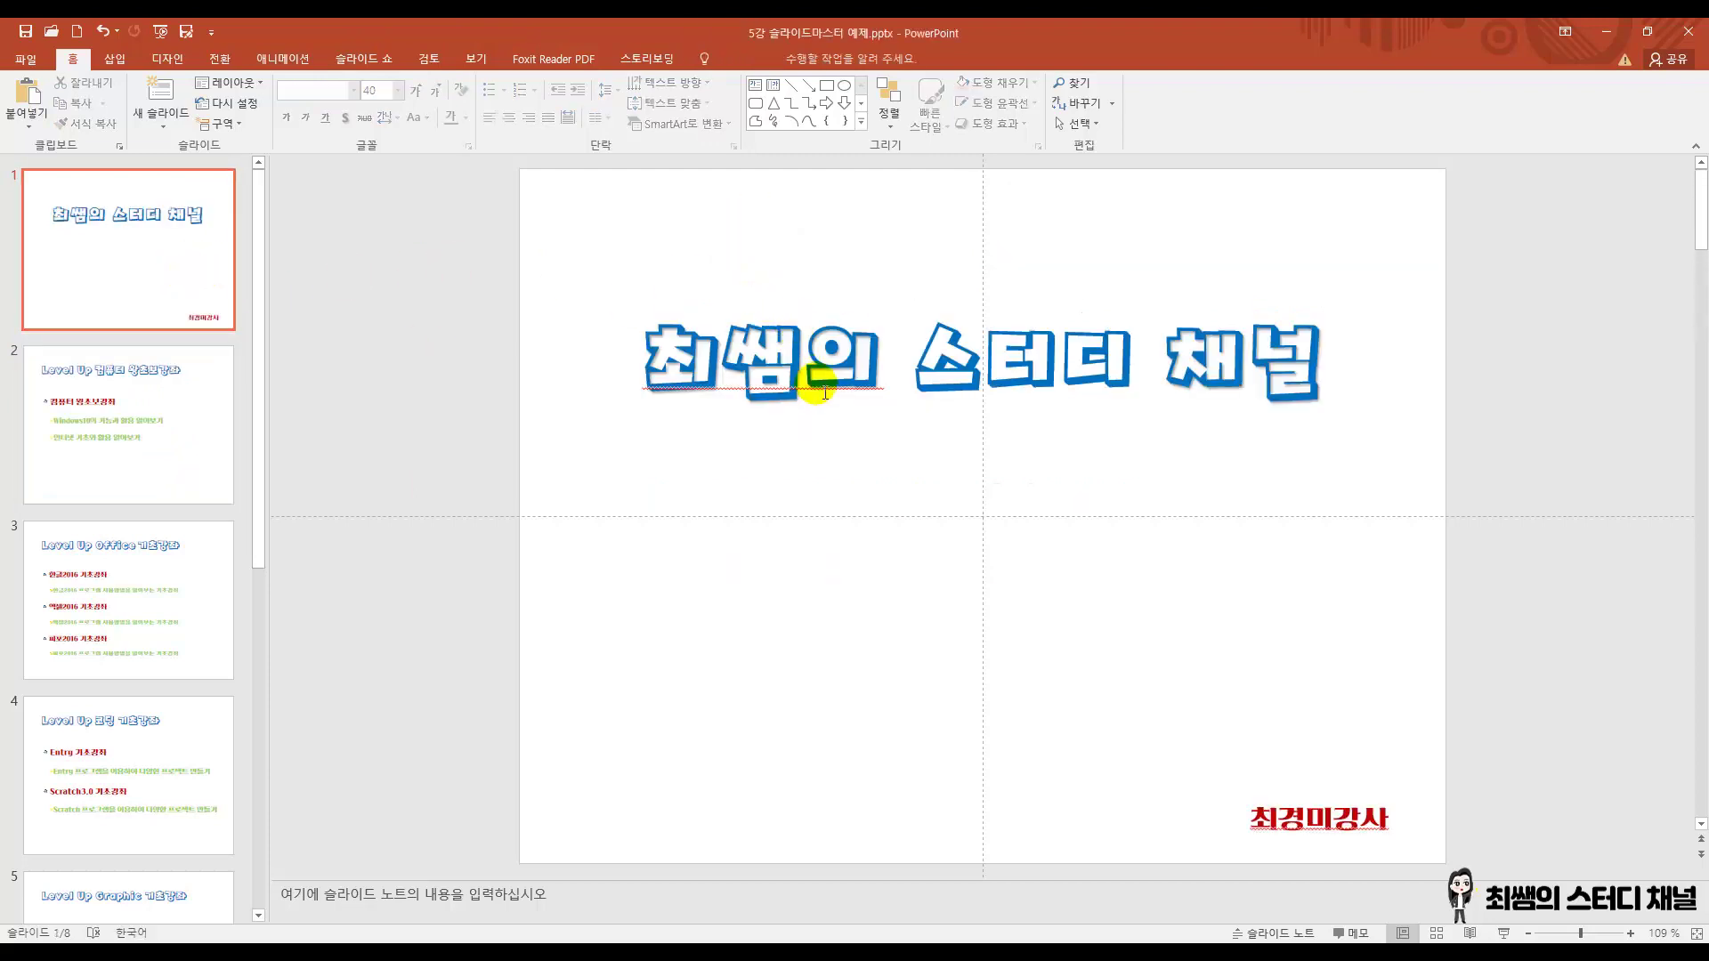
{"action": "left_click", "coordinate": [810, 378]}
{"action": "left_click", "coordinate": [817, 491]}
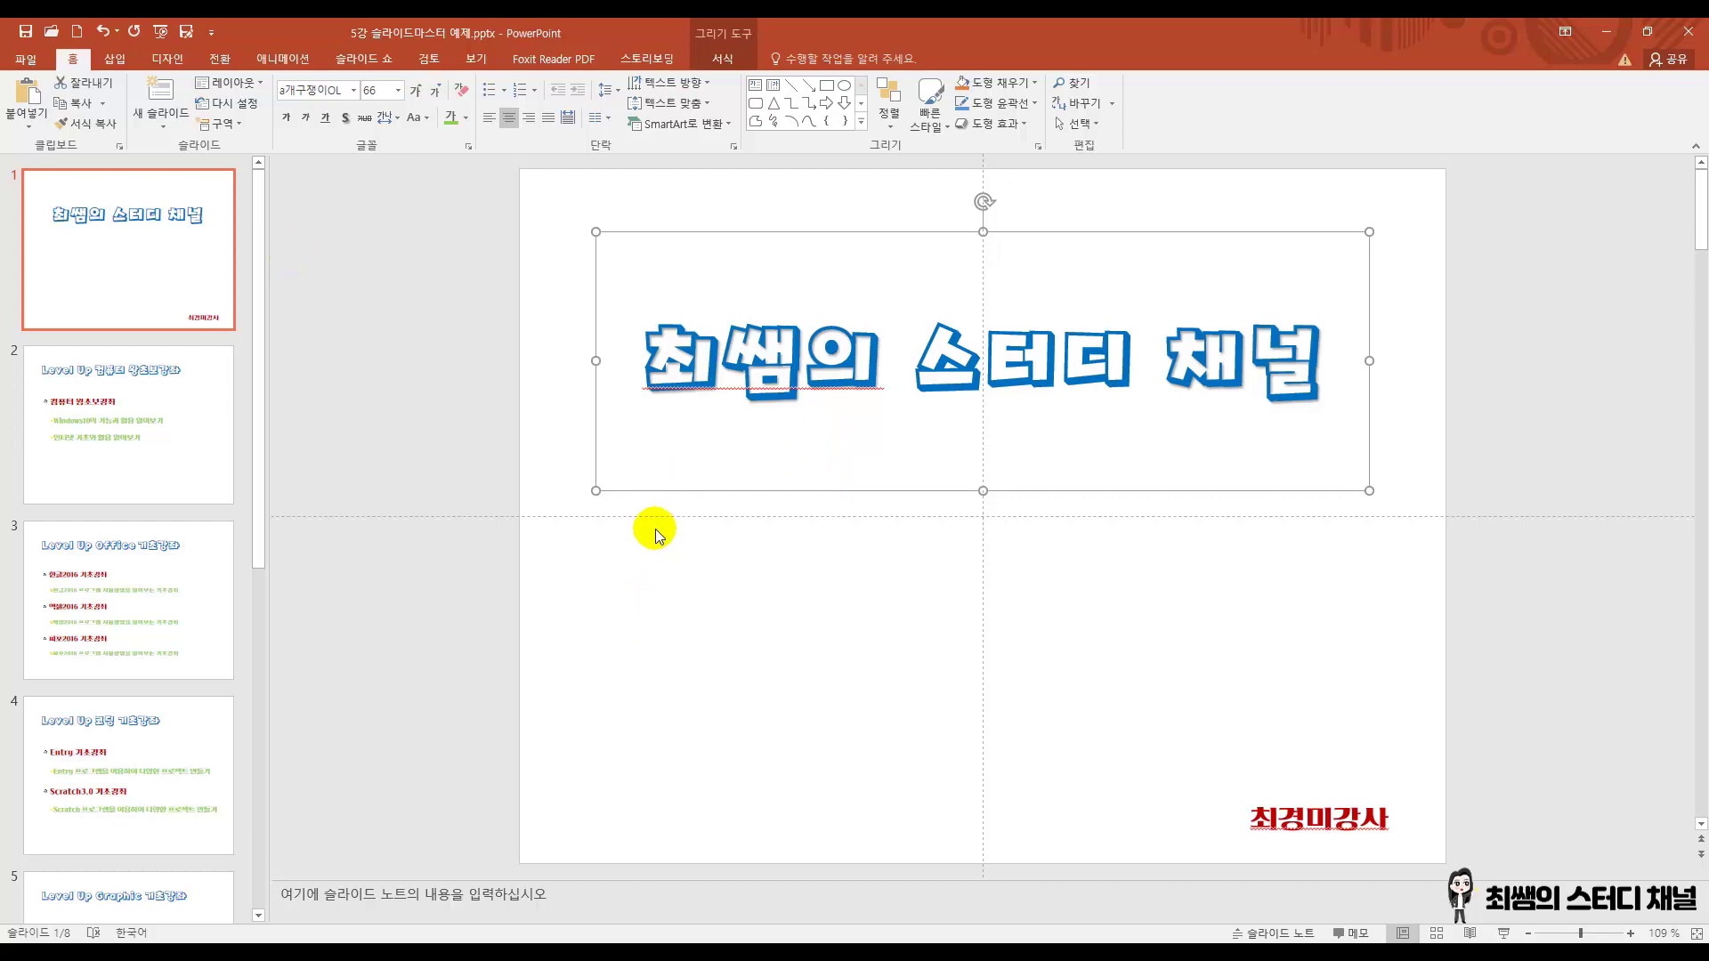
{"action": "left_click", "coordinate": [354, 95]}
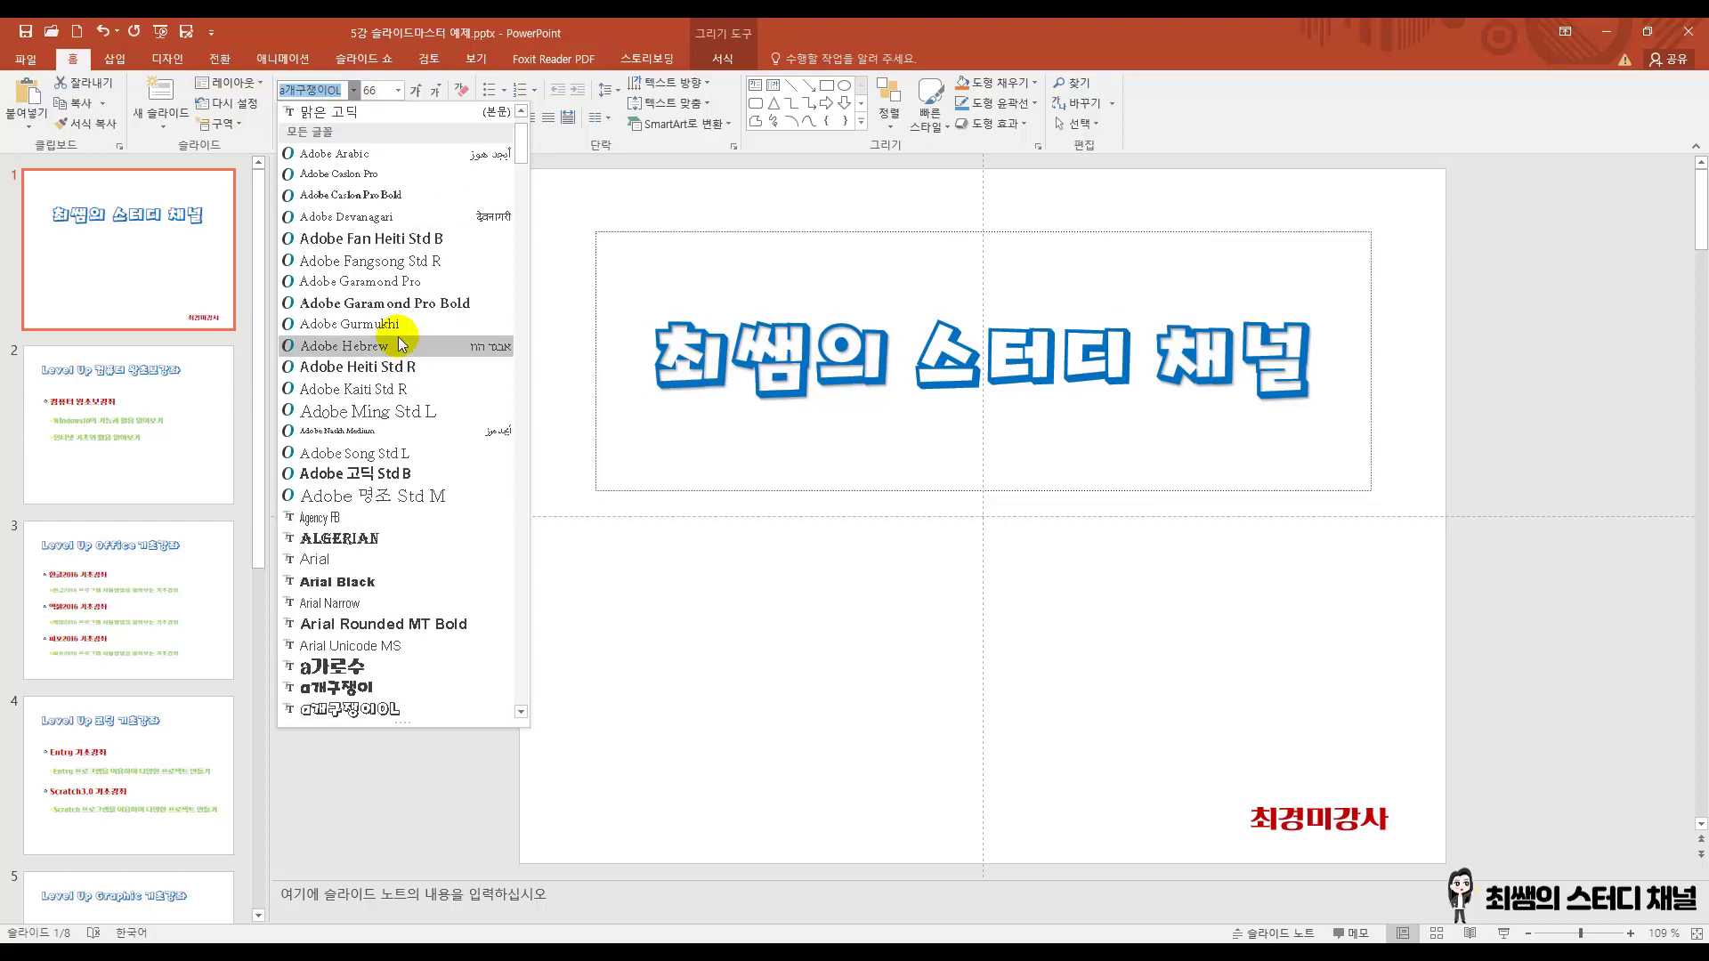
{"action": "scroll", "coordinate": [400, 346], "scroll_direction": "down", "scroll_amount": 15}
{"action": "scroll", "coordinate": [398, 337], "scroll_direction": "down", "scroll_amount": 2}
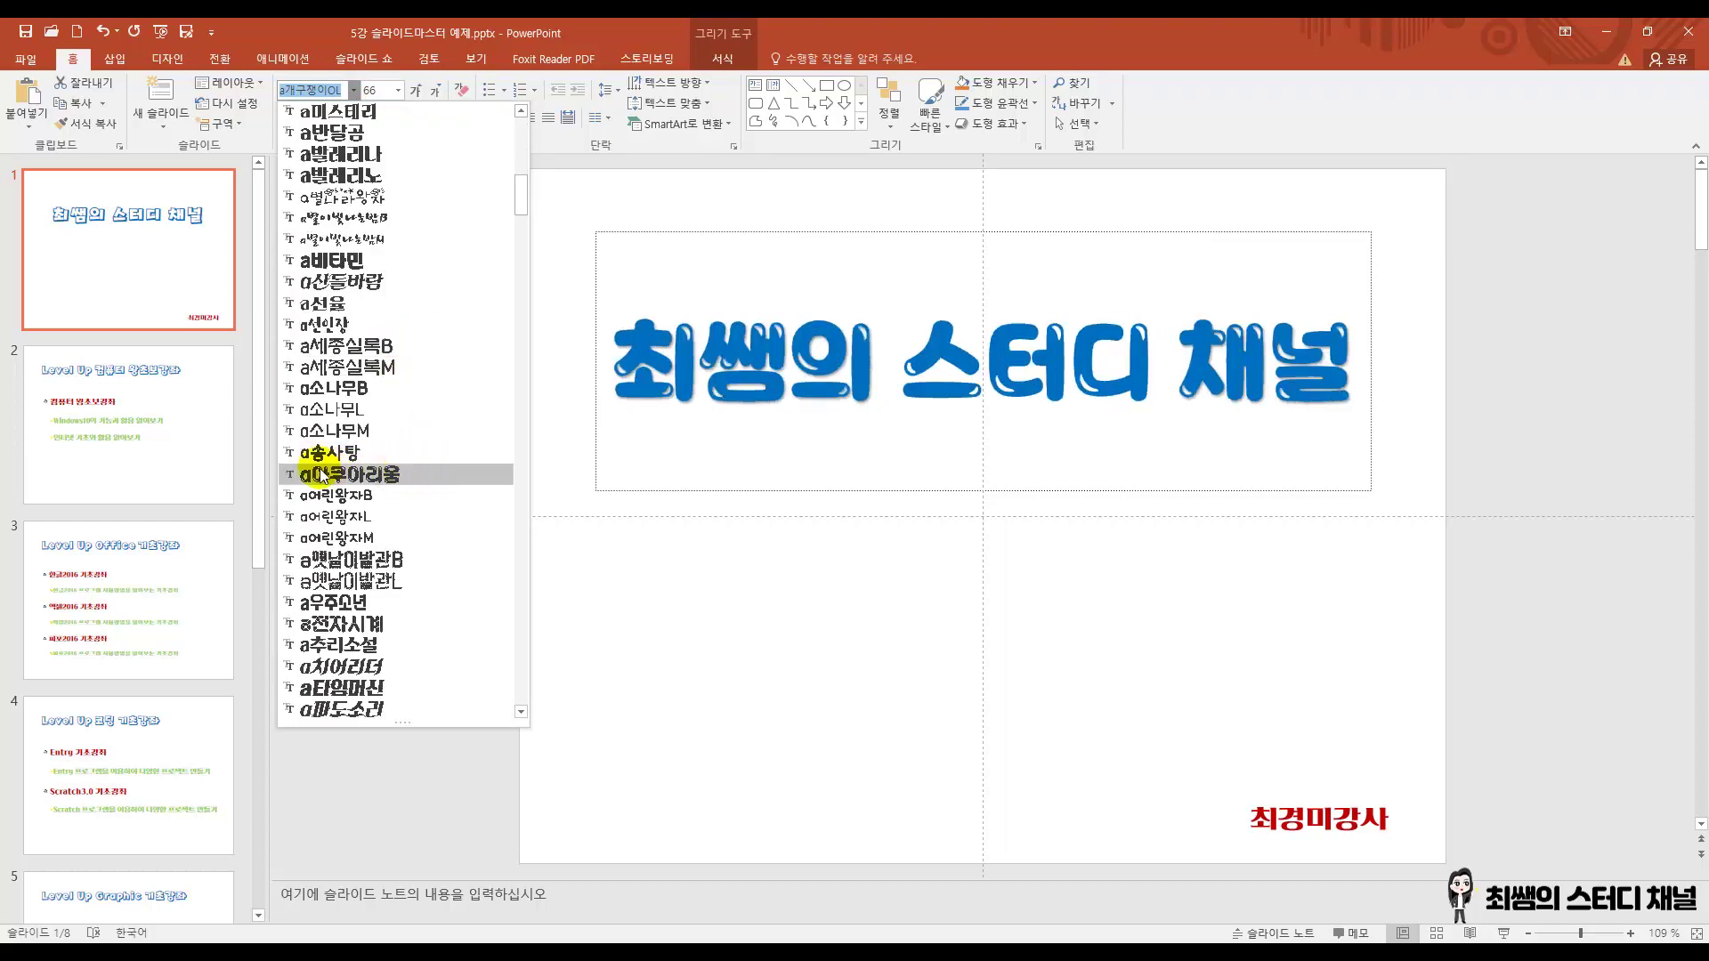
{"action": "left_click", "coordinate": [383, 475]}
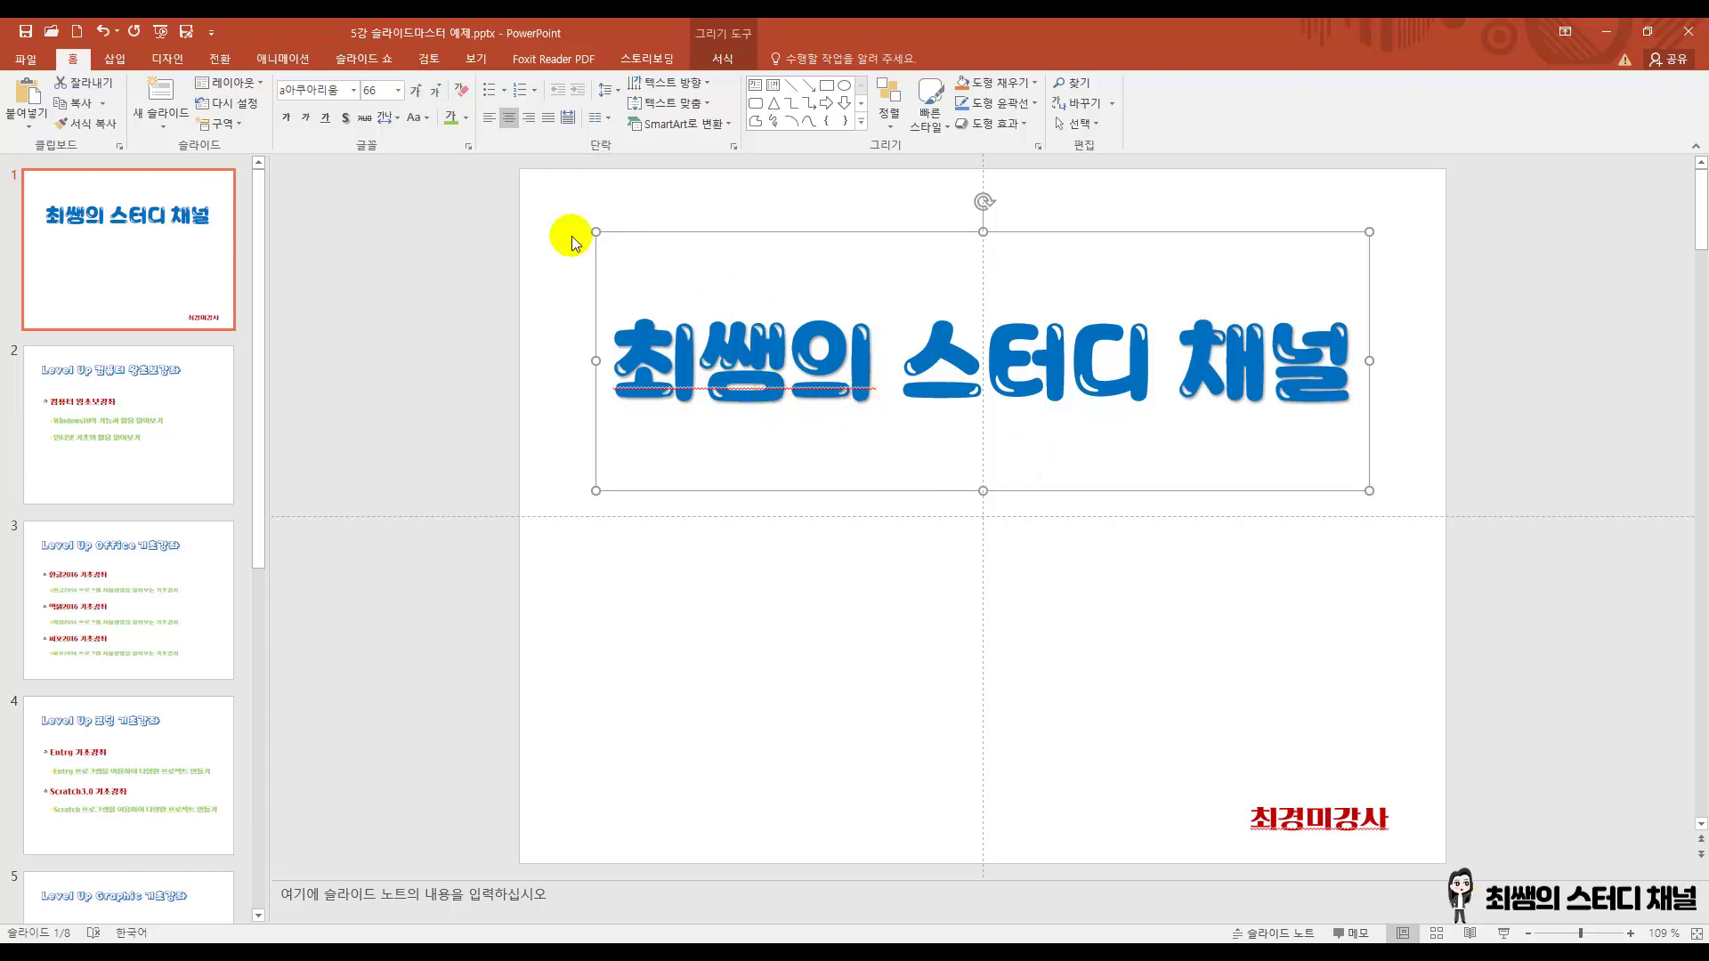
{"action": "left_click", "coordinate": [466, 119]}
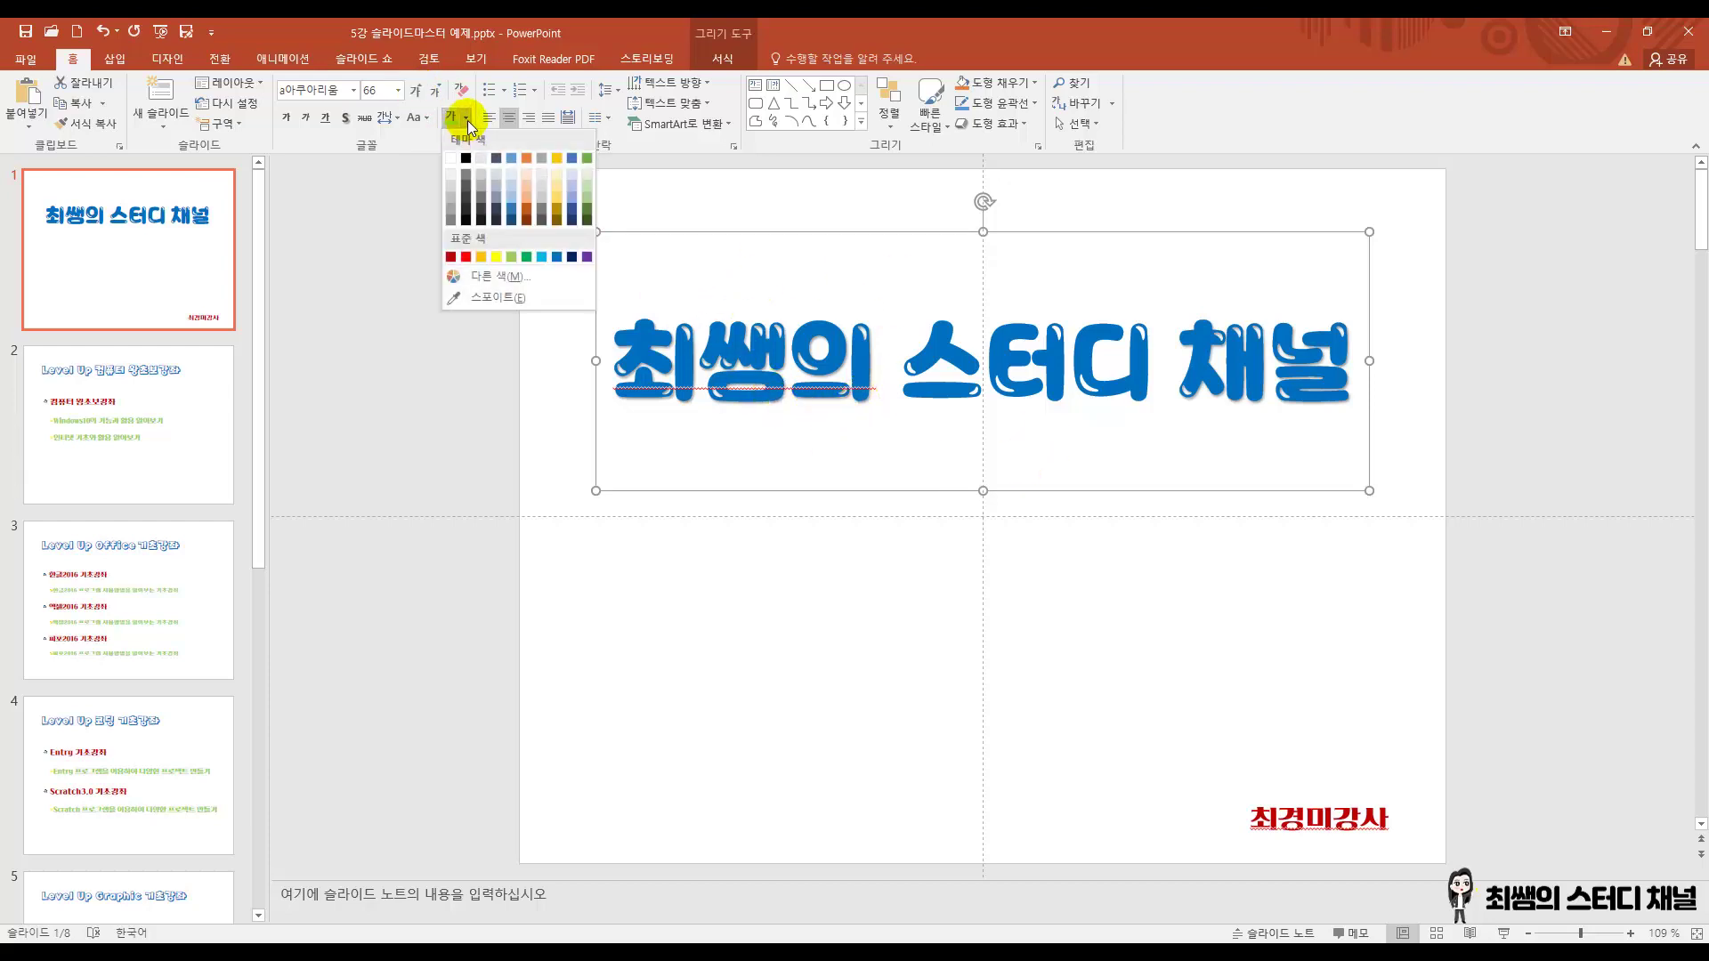
{"action": "left_click", "coordinate": [587, 257]}
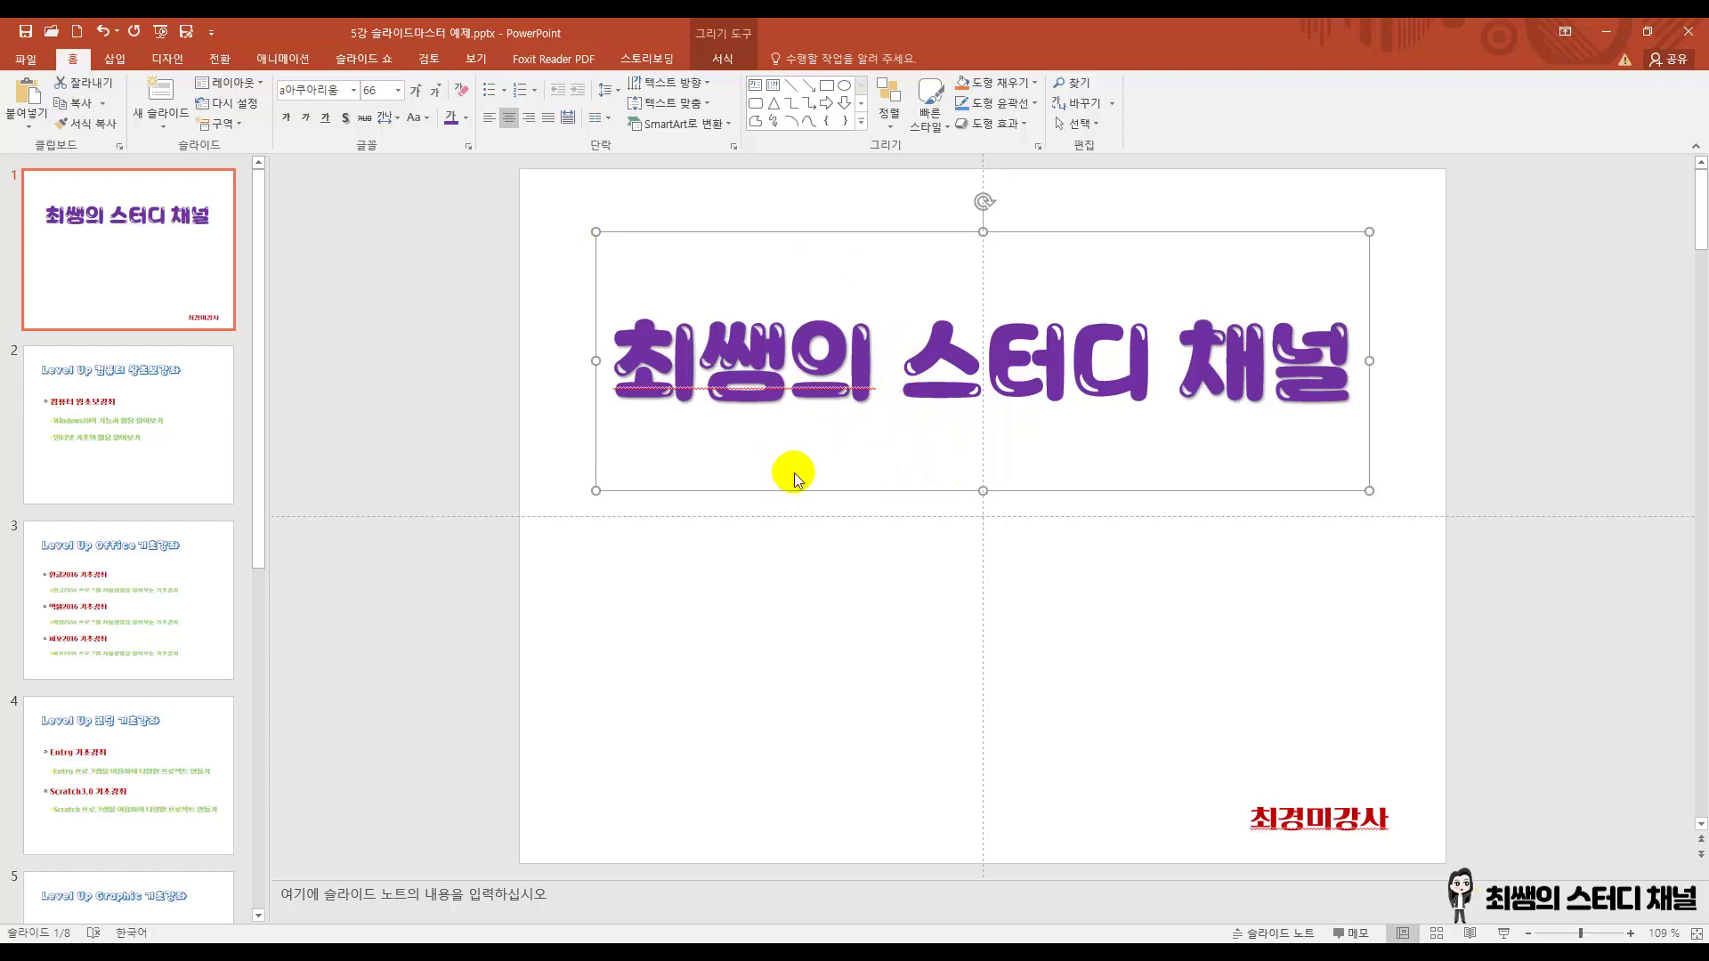
Apply the black-filled WordArt style with a hard blue shadow to the title on slide 1.
{"action": "left_click", "coordinate": [723, 60]}
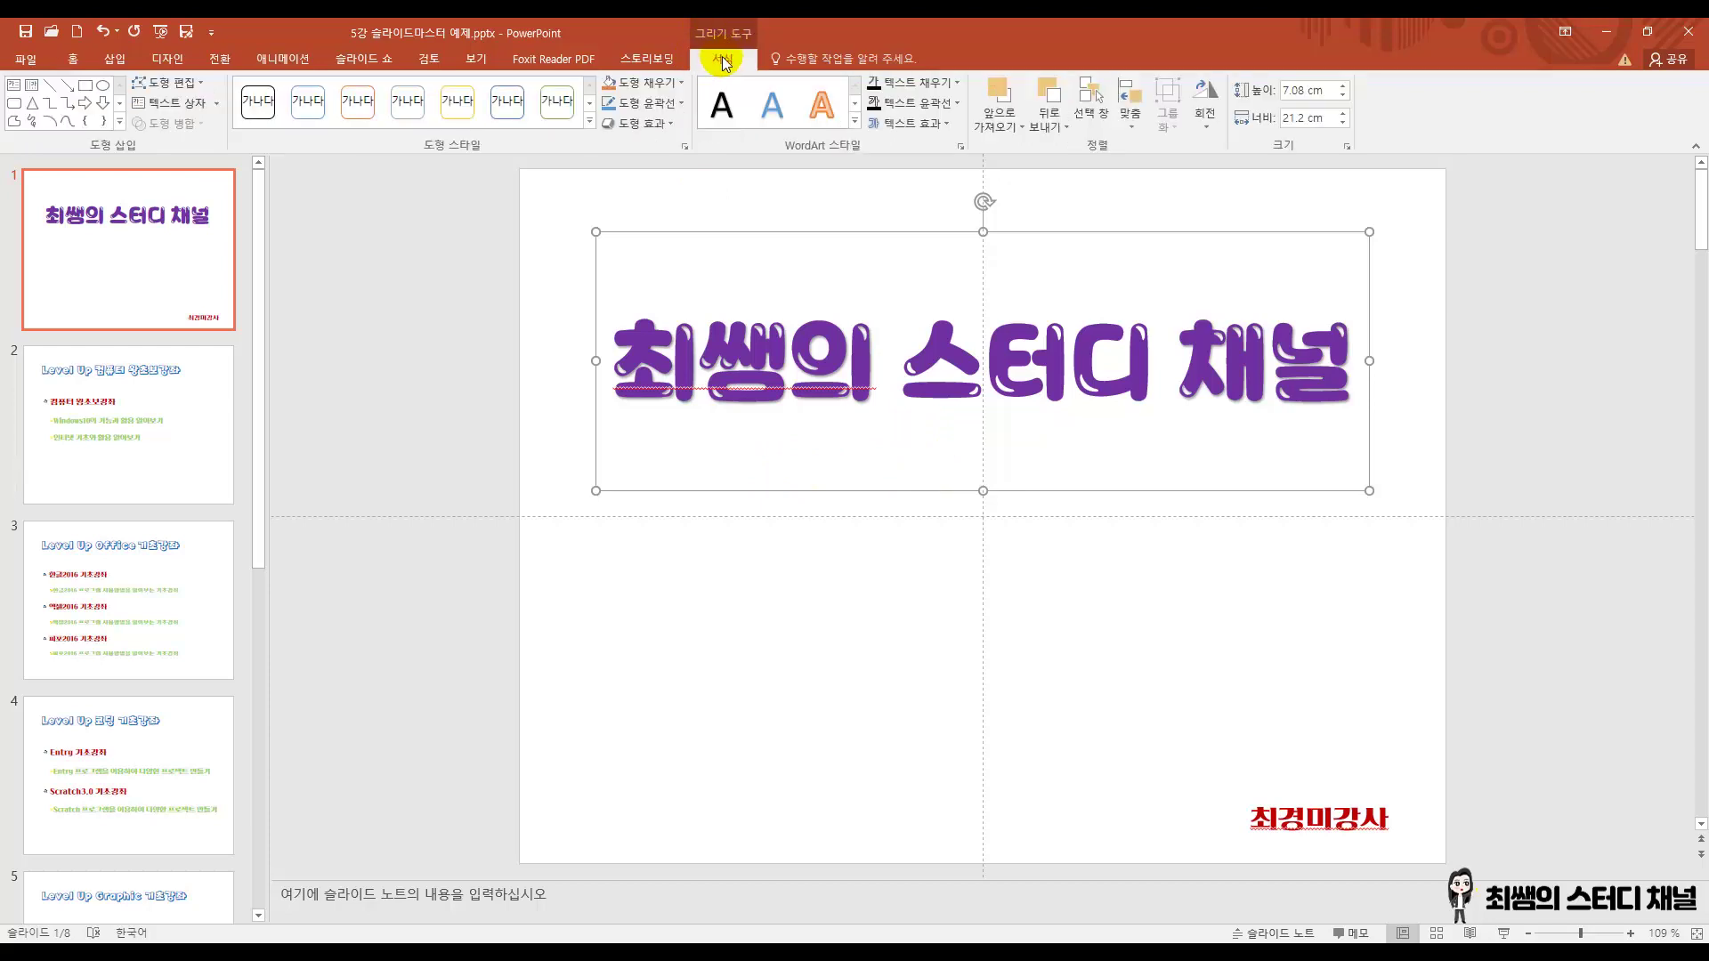
{"action": "left_click", "coordinate": [855, 122]}
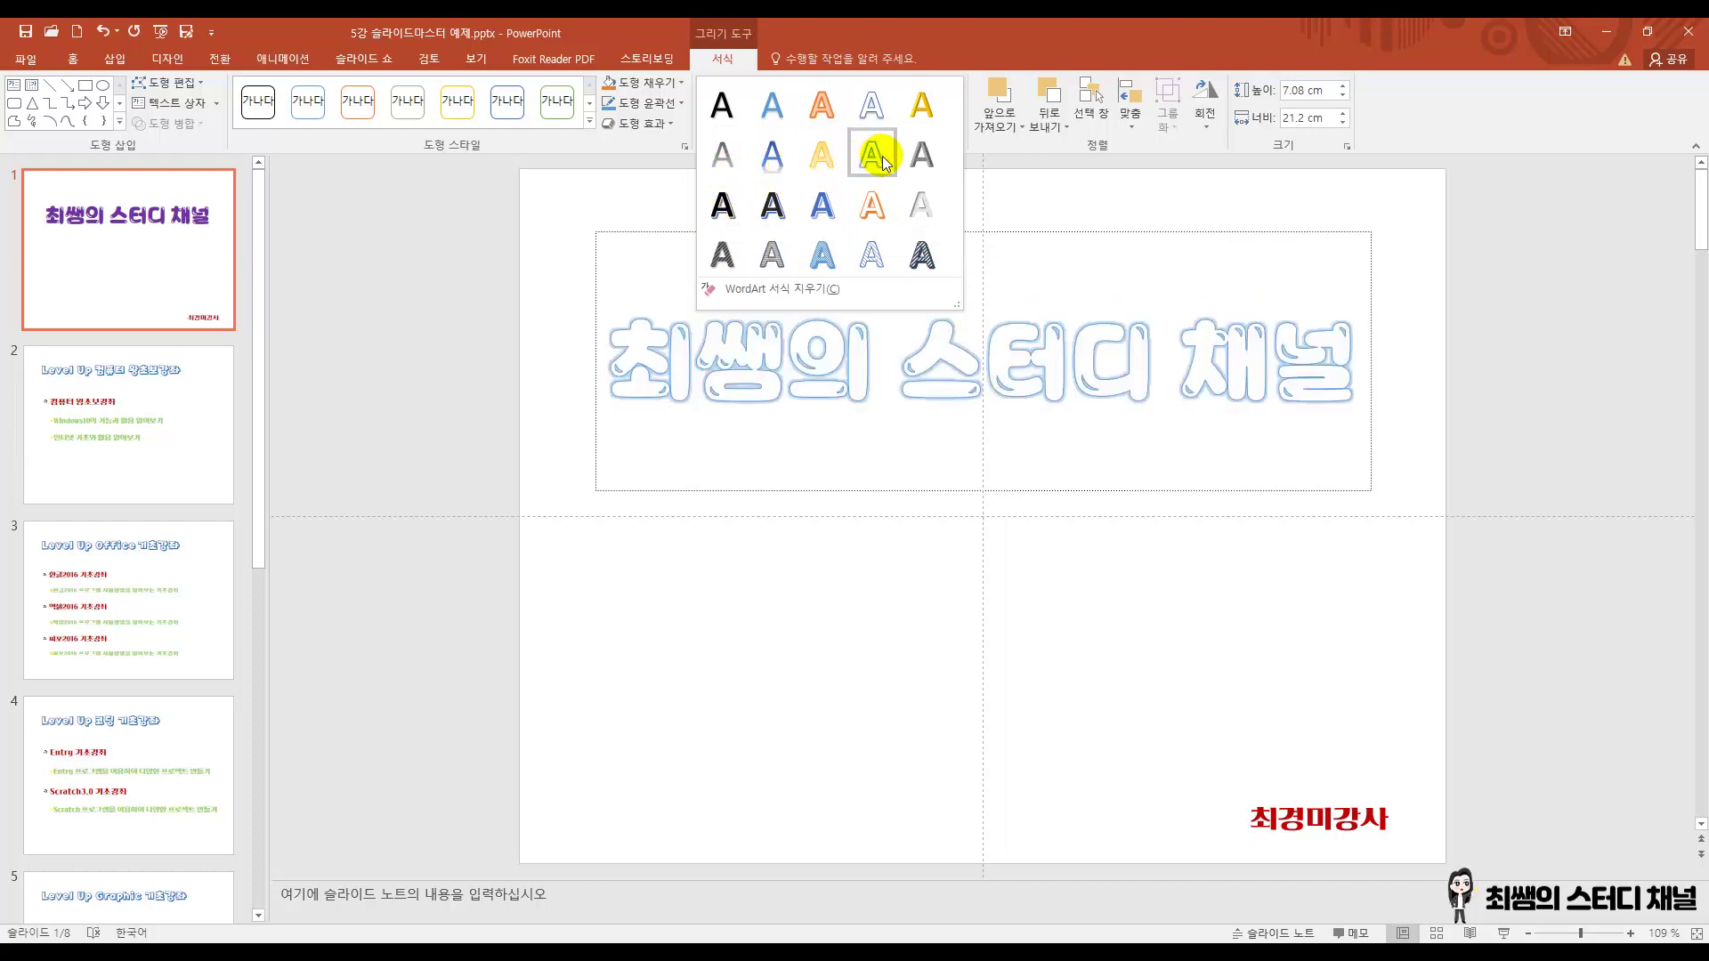
{"action": "left_click", "coordinate": [772, 205]}
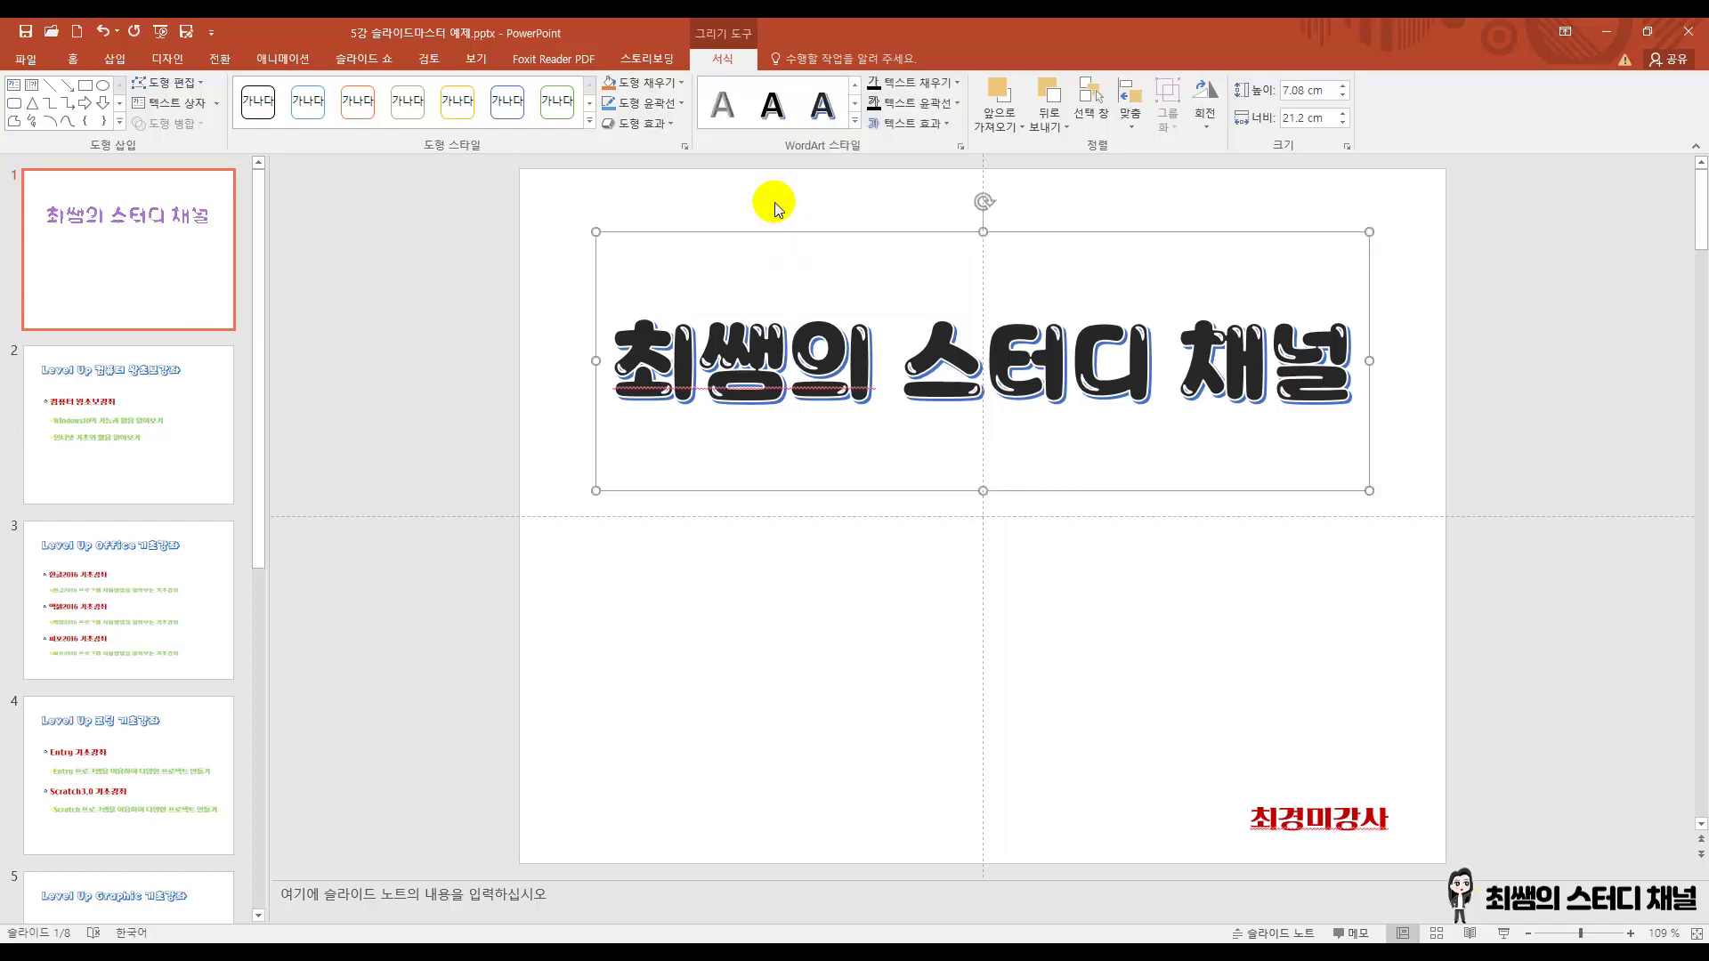
{"action": "left_click", "coordinate": [781, 621]}
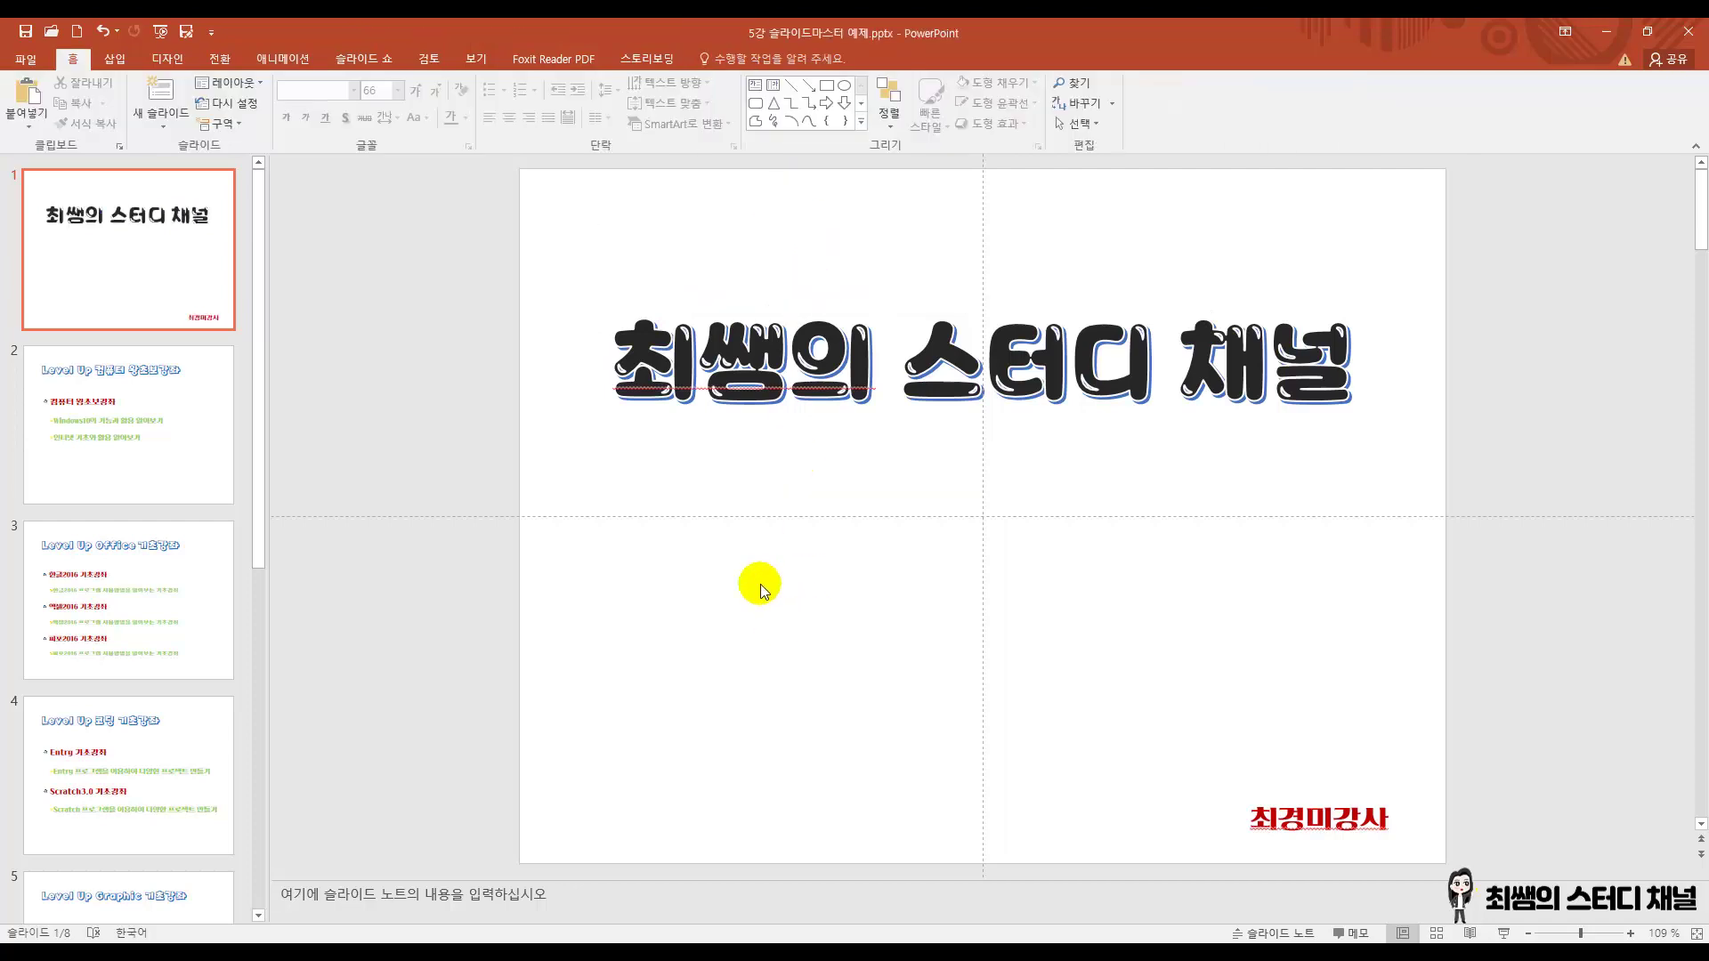
Set the subtitle on slide 1 to the a꼴통로봇 font at size 28.
{"action": "left_click", "coordinate": [1278, 814]}
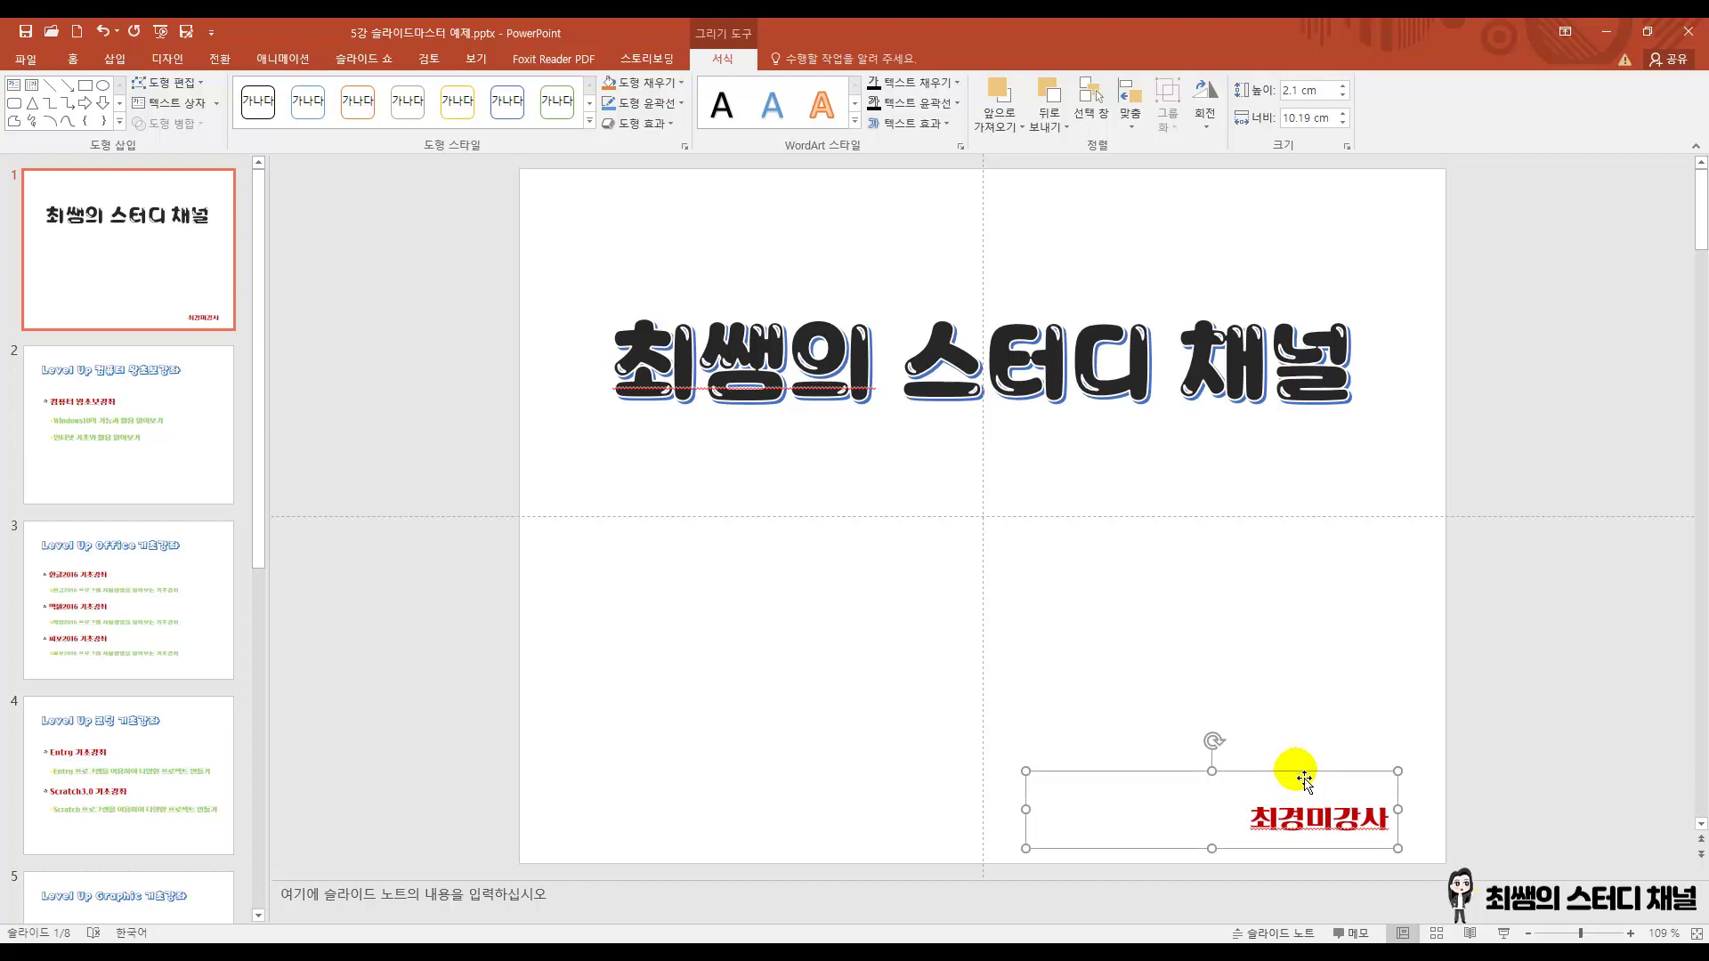
{"action": "left_click", "coordinate": [74, 60]}
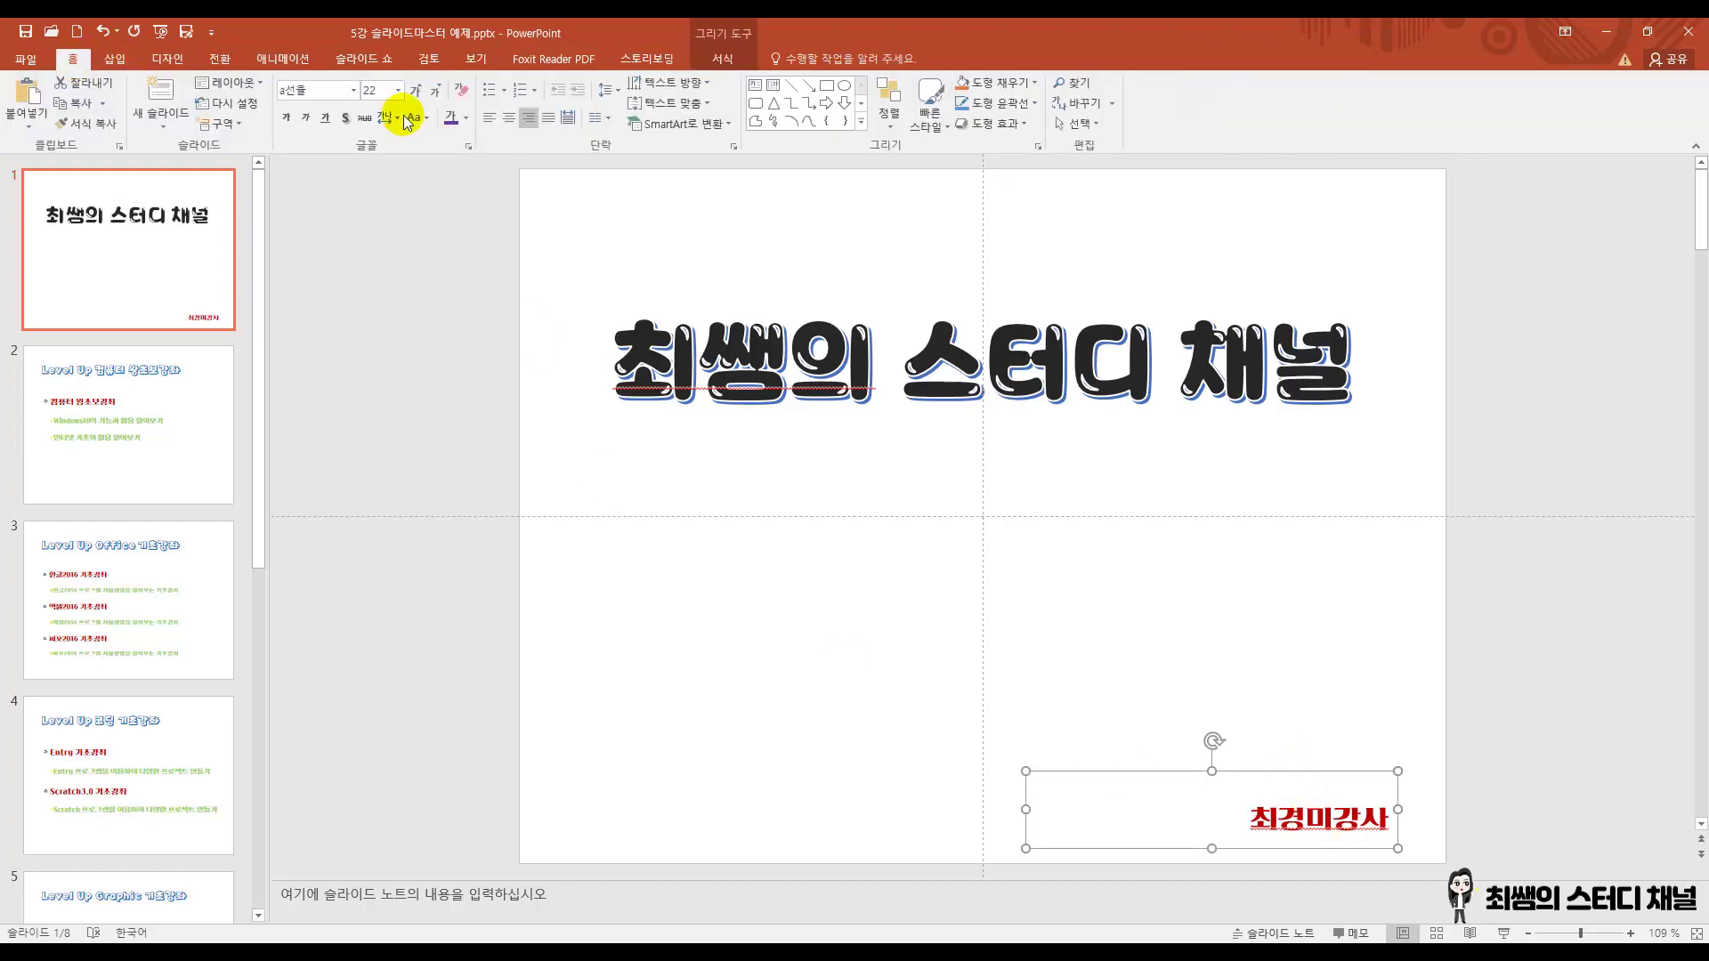
{"action": "left_click", "coordinate": [353, 89]}
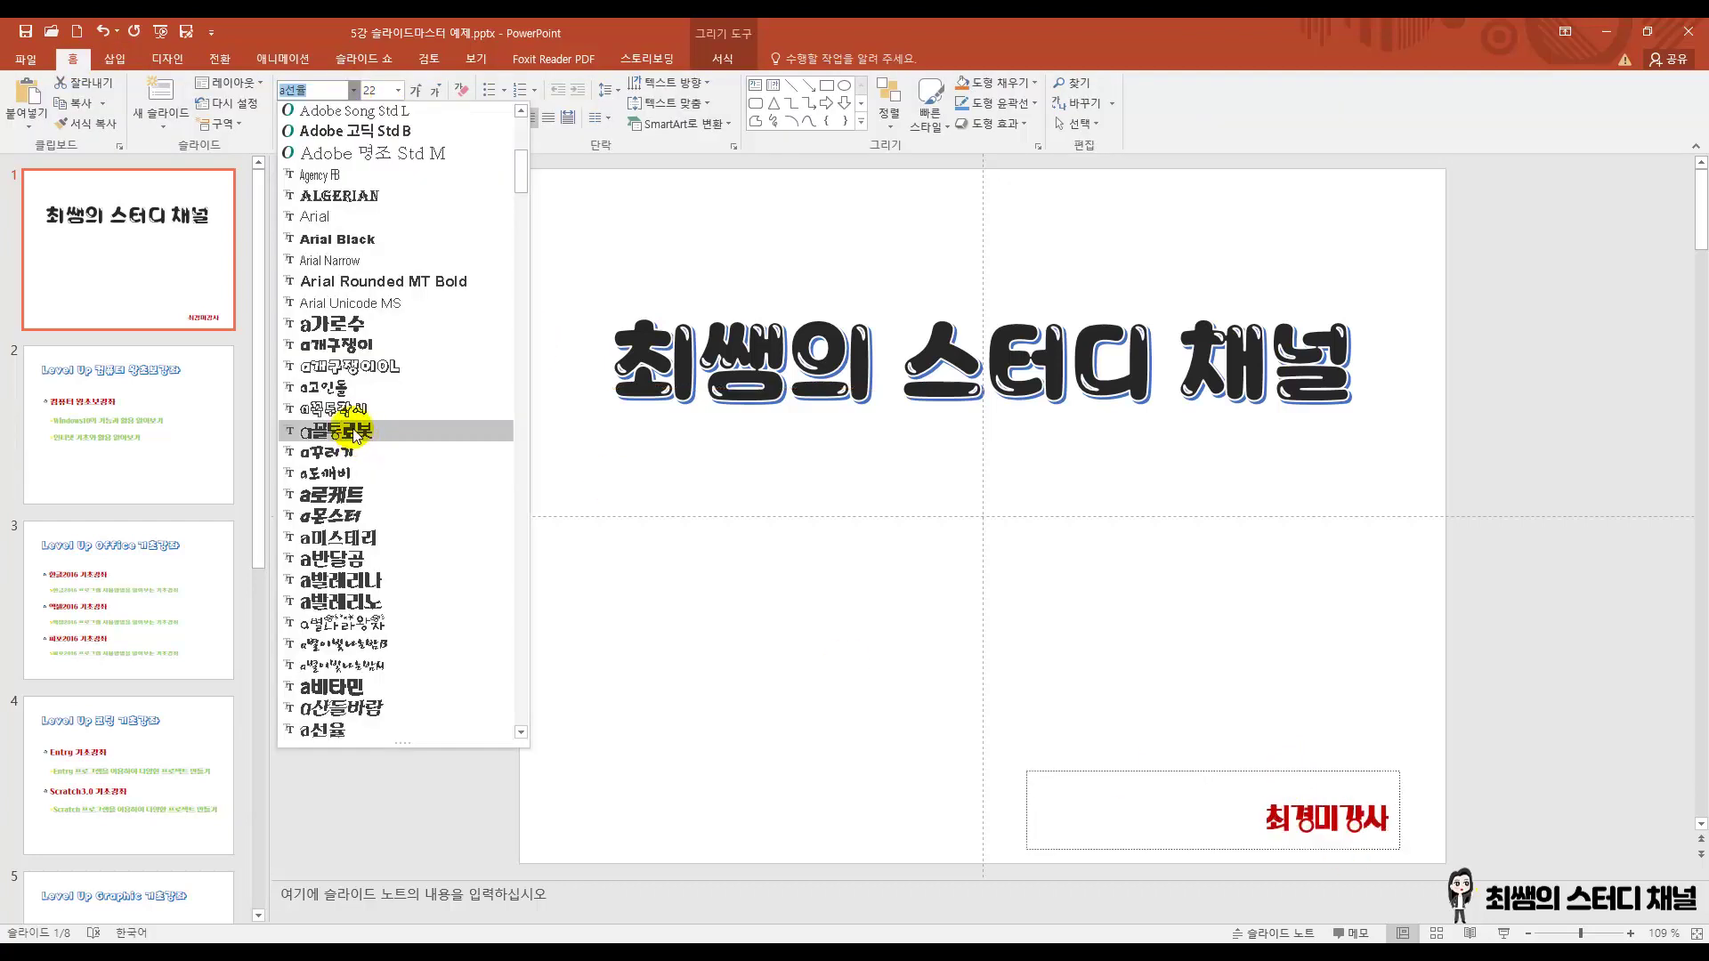
{"action": "key", "text": "Escape"}
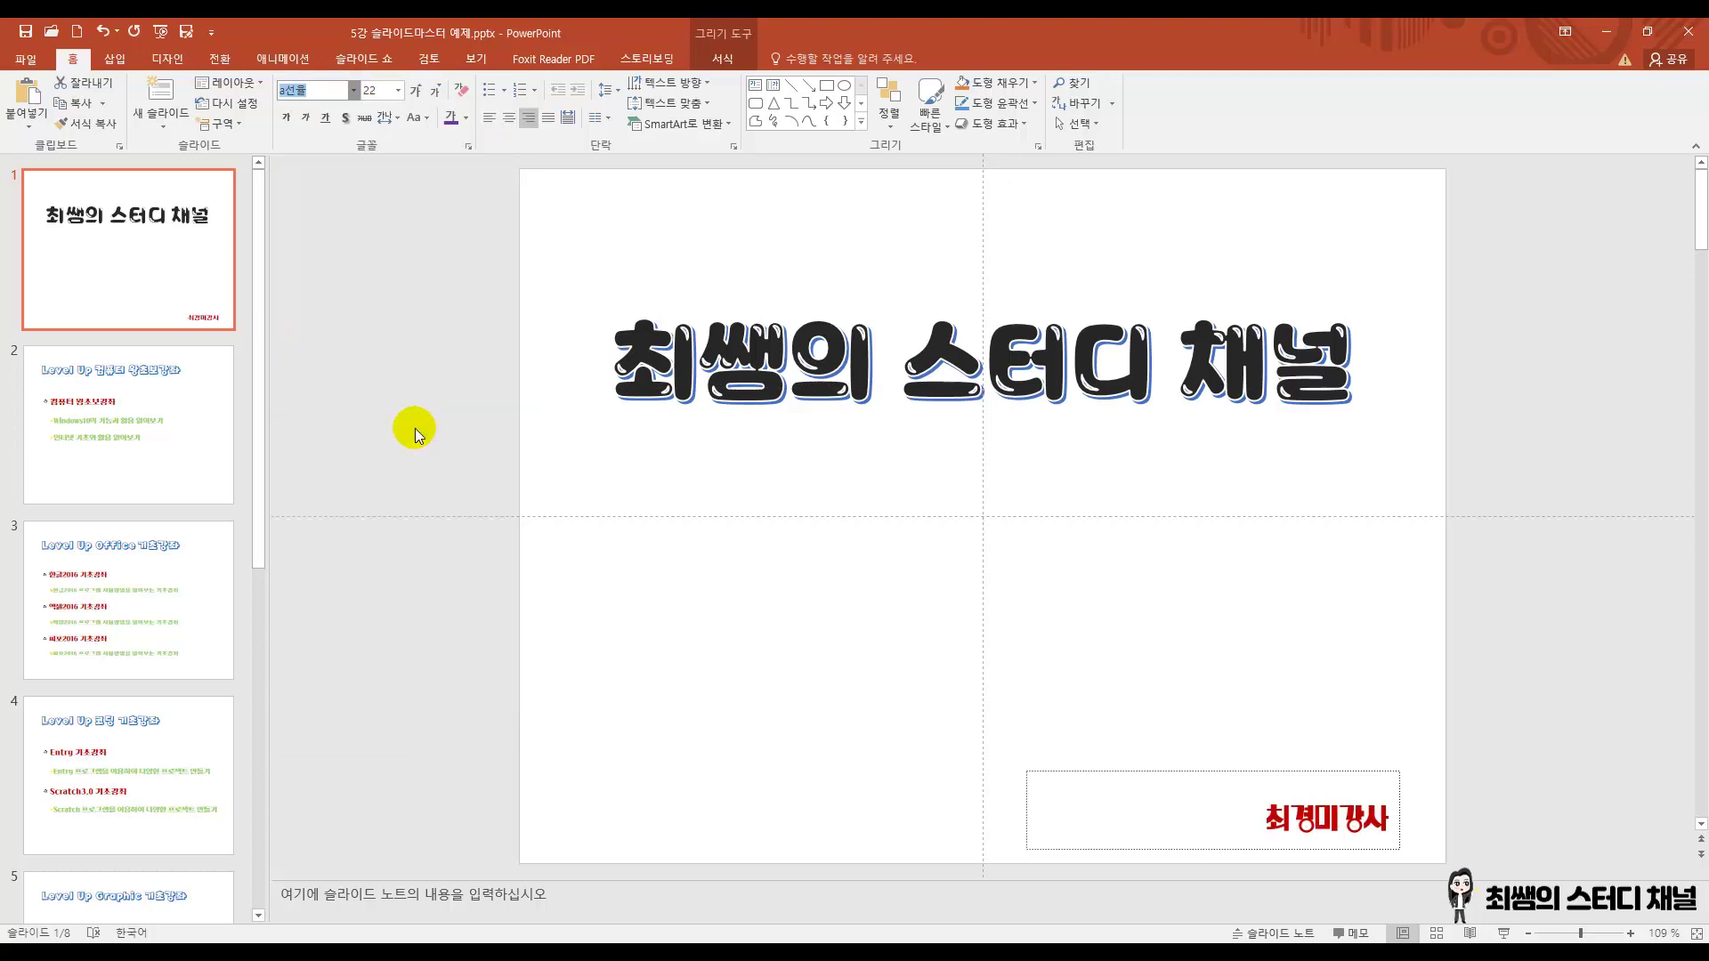
{"action": "left_click", "coordinate": [417, 92]}
{"action": "left_click", "coordinate": [418, 91]}
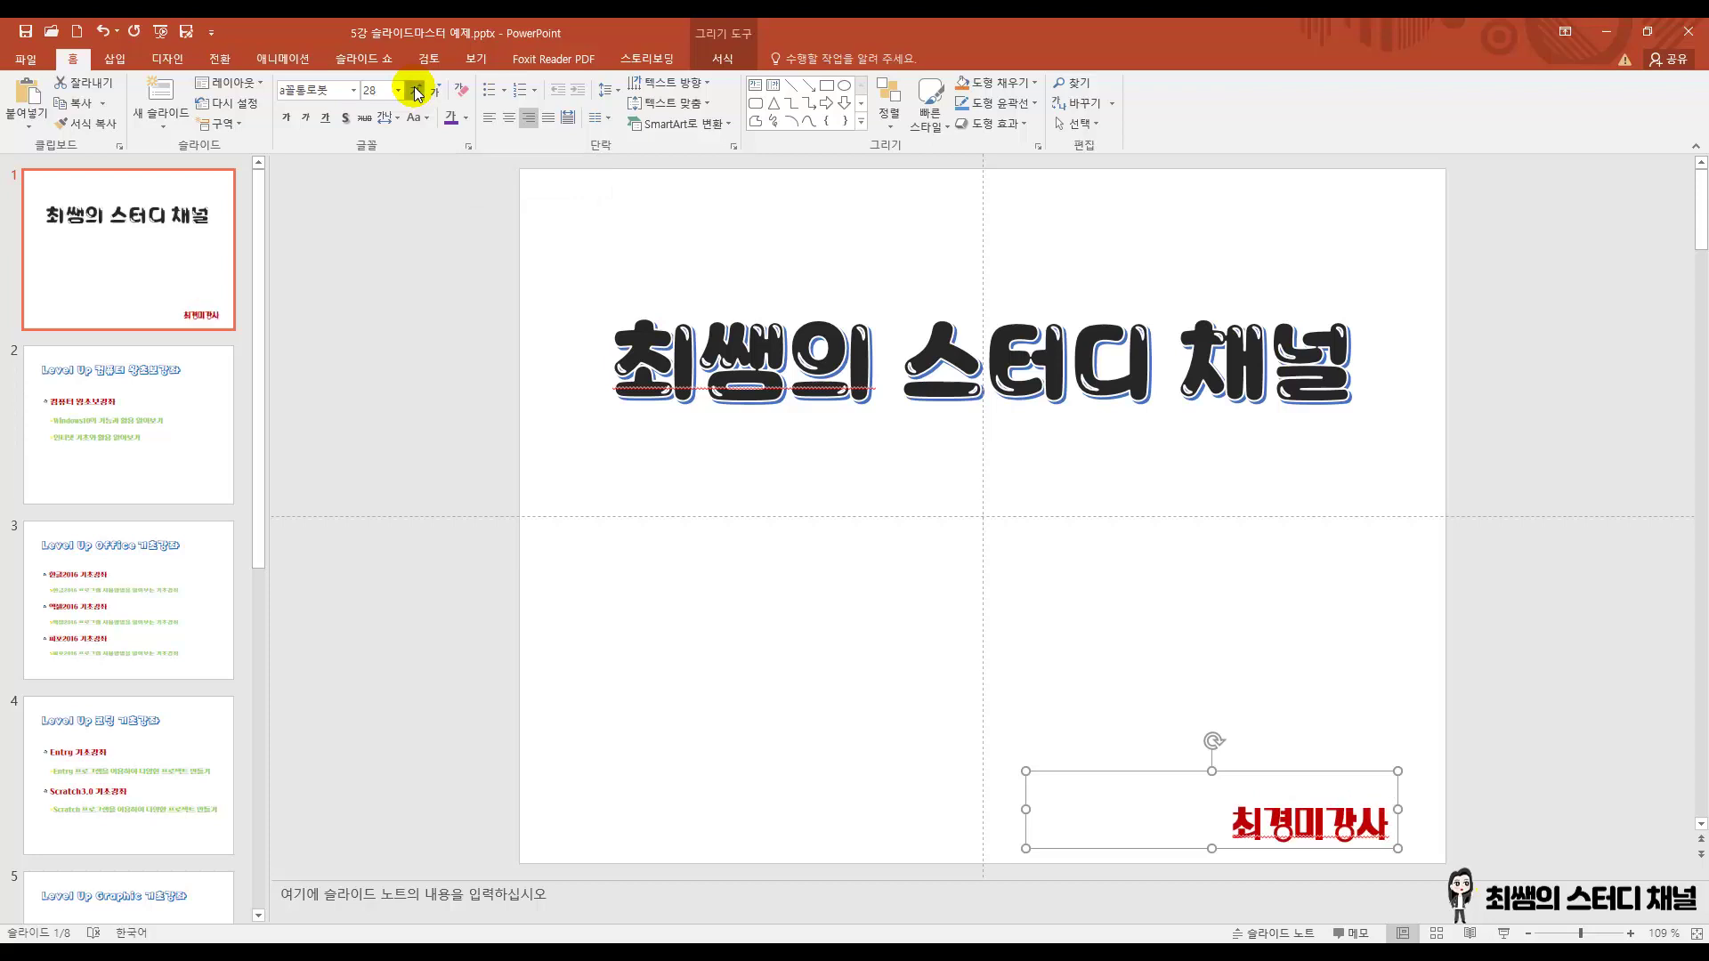
{"action": "left_click", "coordinate": [417, 92]}
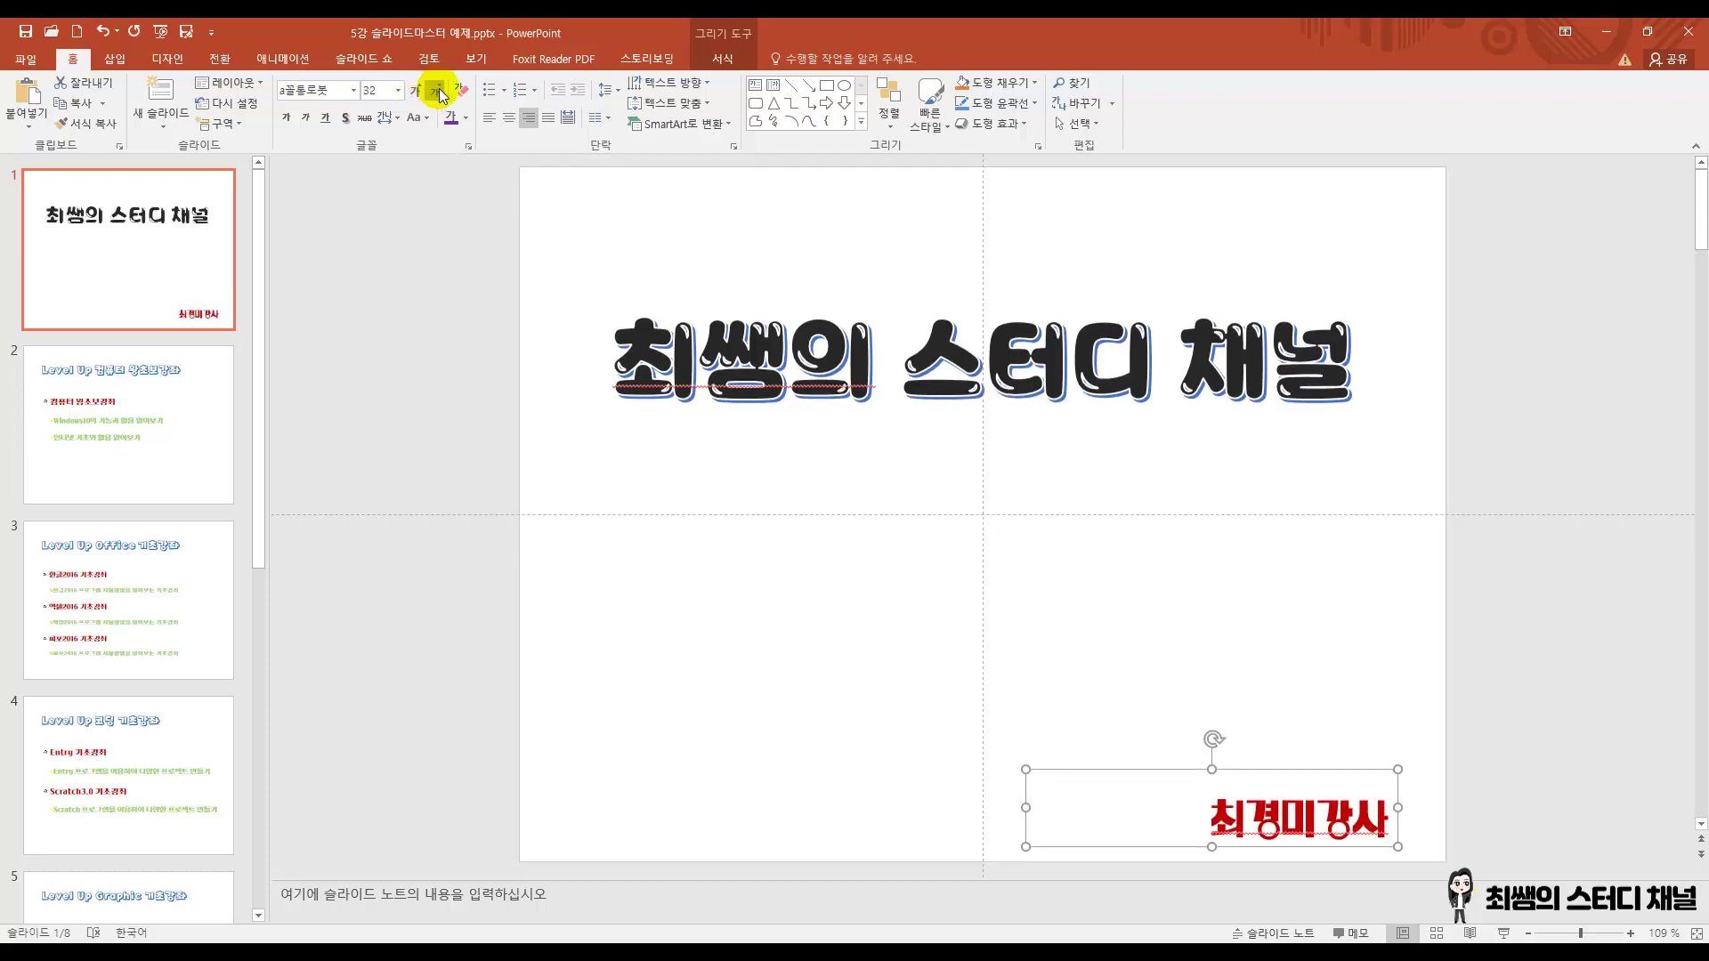
{"action": "left_click", "coordinate": [437, 92]}
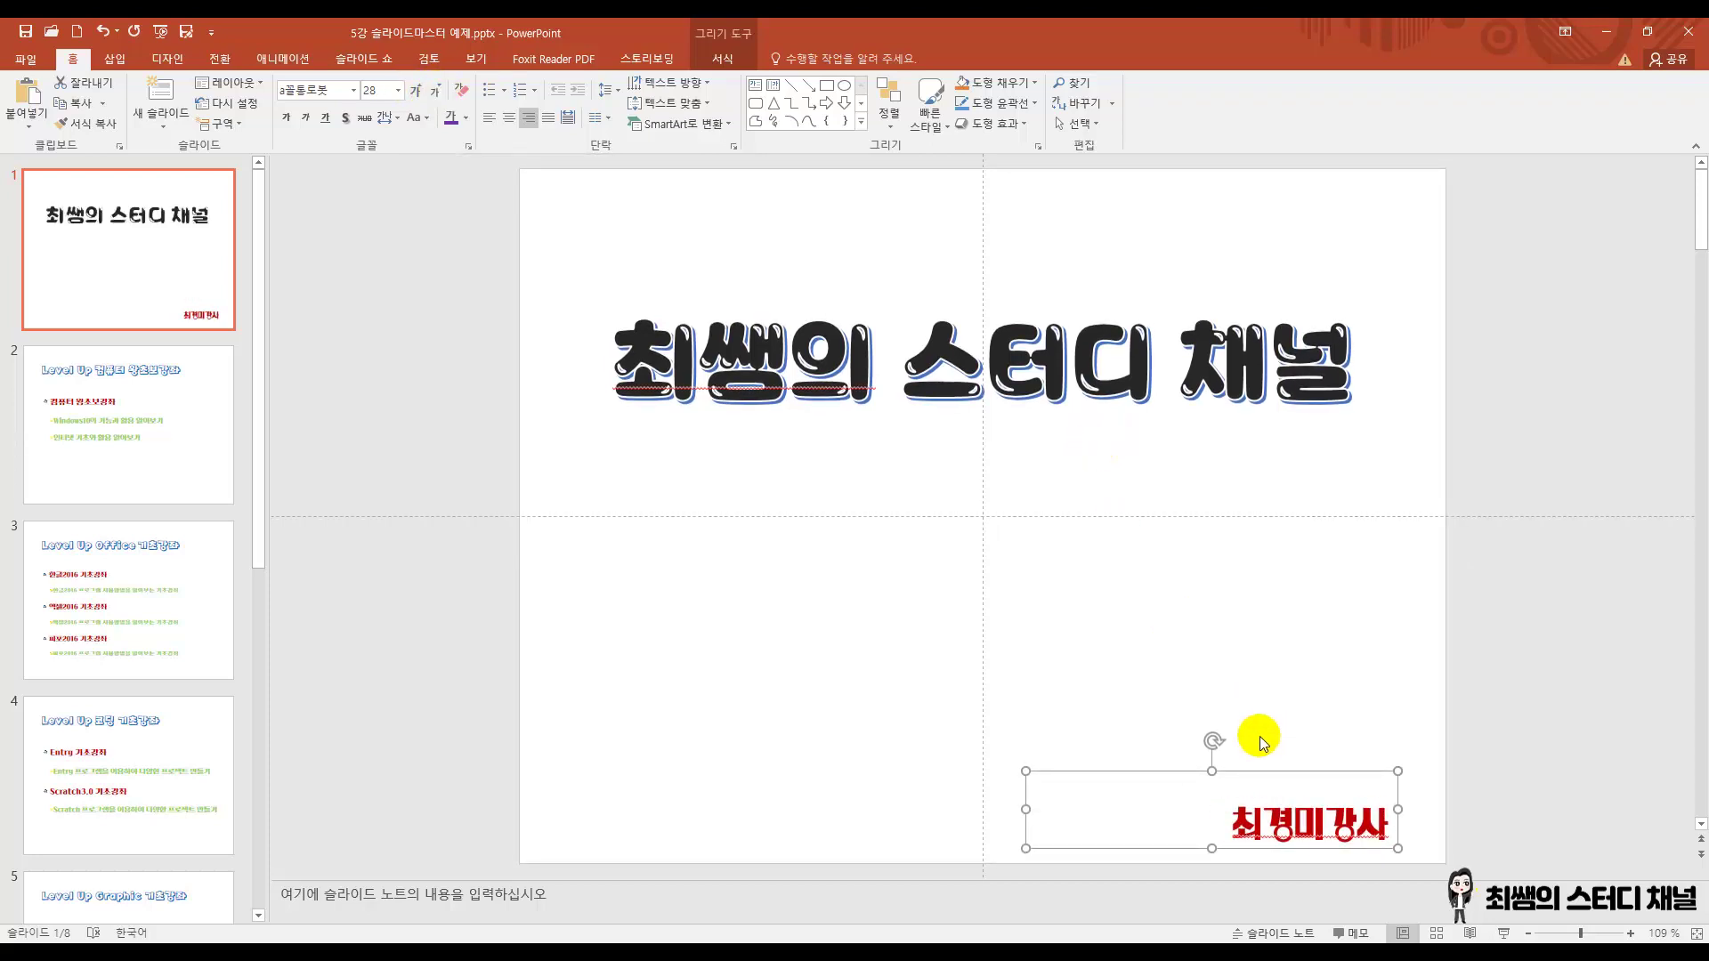
Change the subtitle's font colour on slide 1 to standard dark blue.
{"action": "left_click", "coordinate": [468, 118]}
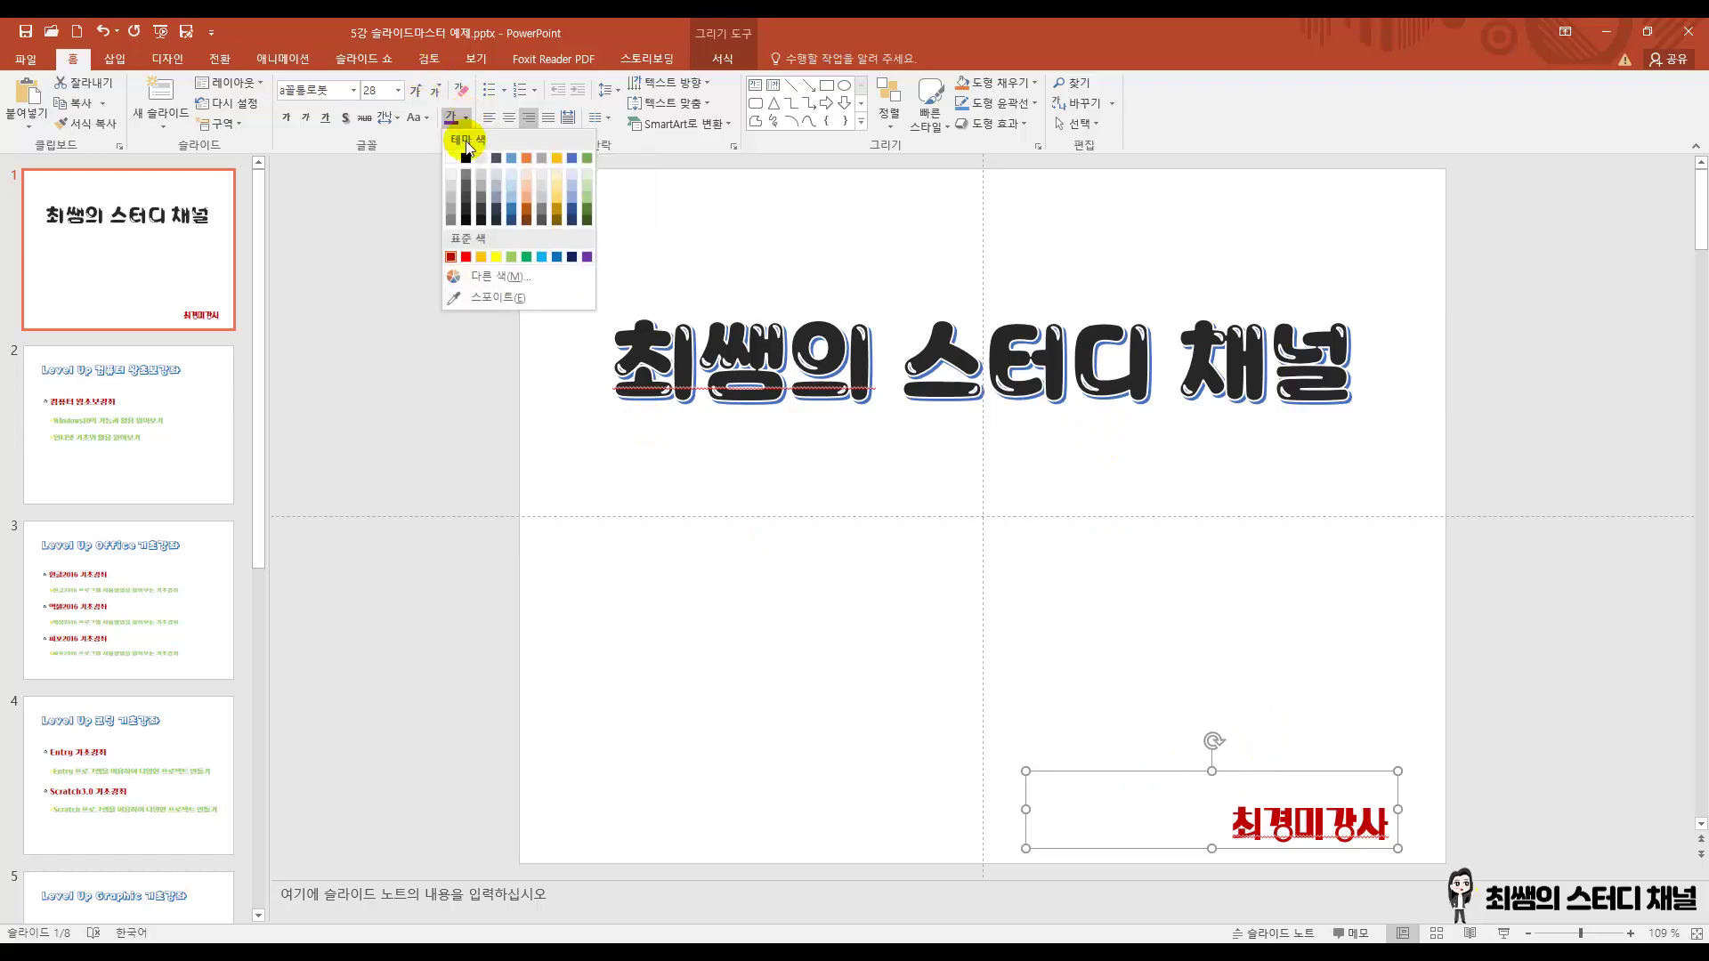
{"action": "left_click", "coordinate": [572, 258]}
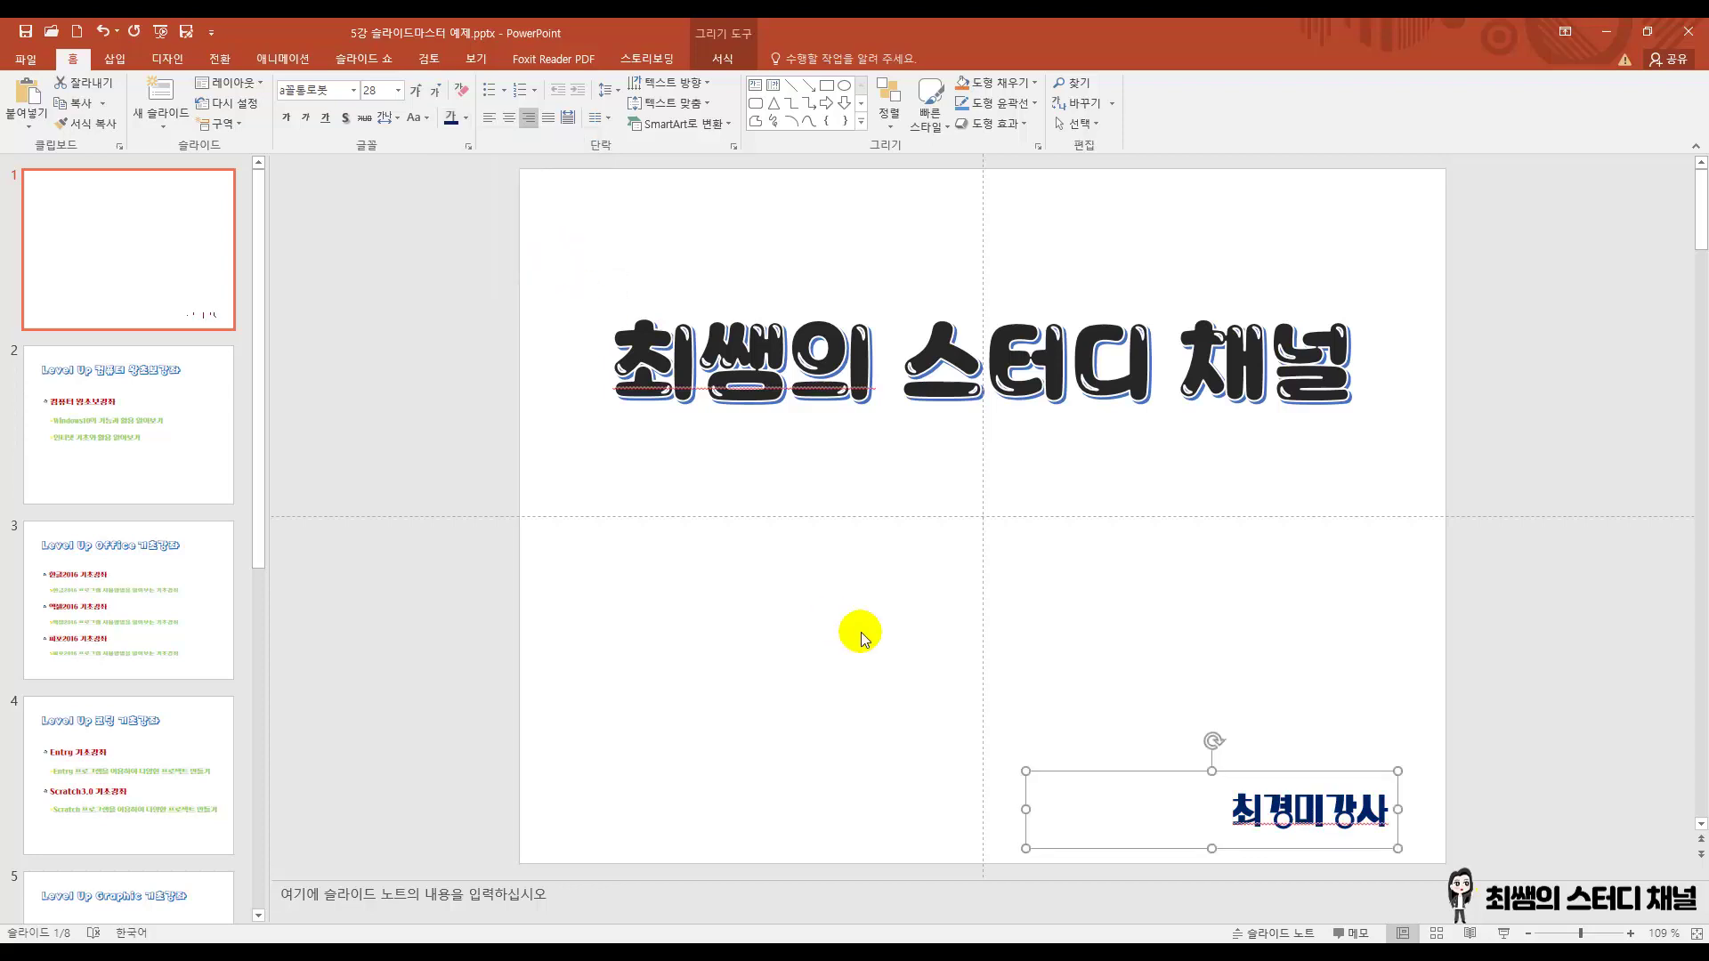
{"action": "left_click", "coordinate": [841, 614]}
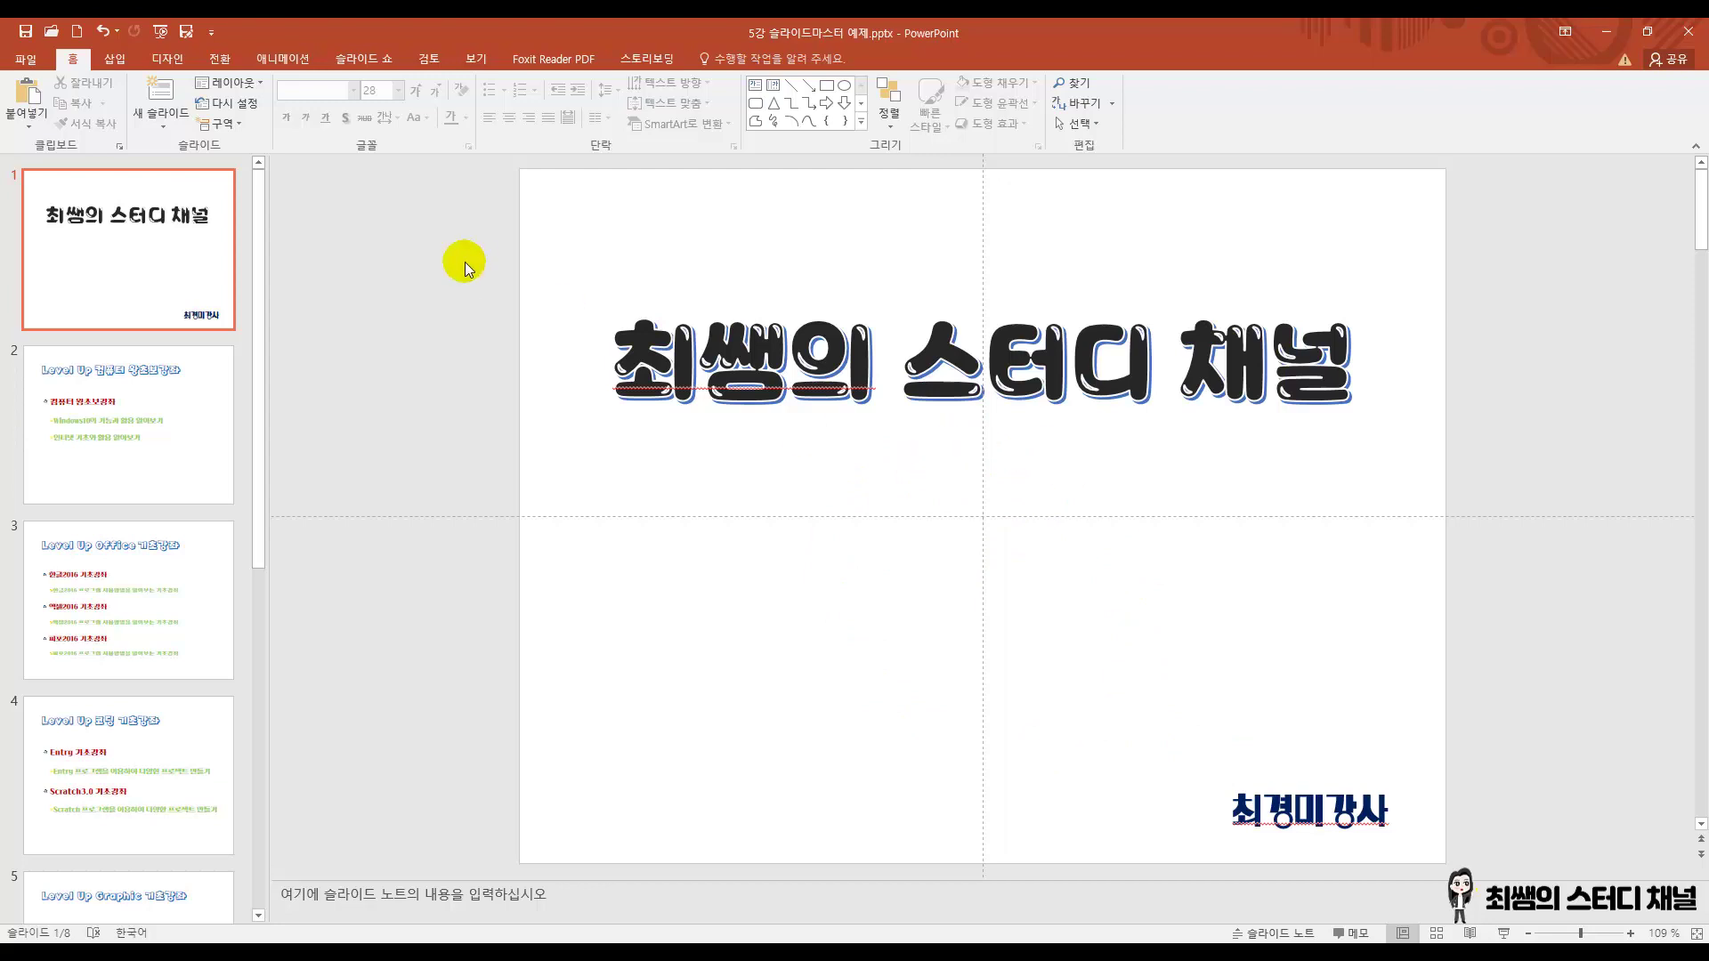
Search Bing's online pictures for 강아지 to insert on slide 1.
{"action": "left_click", "coordinate": [116, 59]}
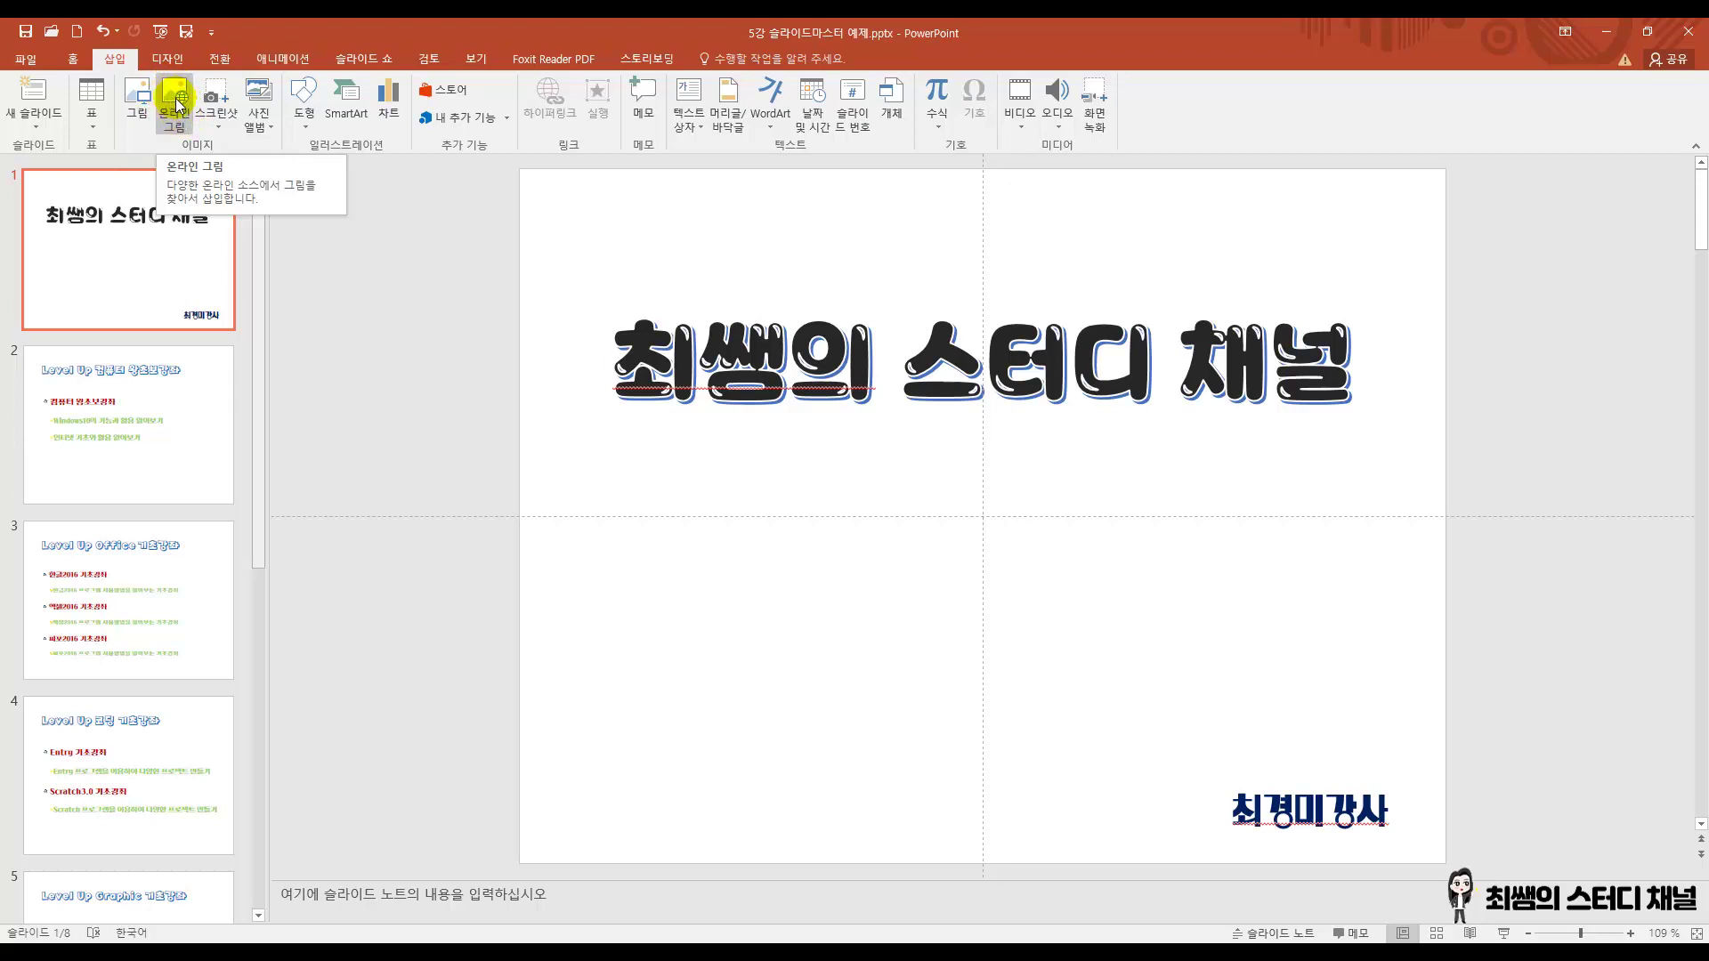
{"action": "left_click", "coordinate": [176, 104]}
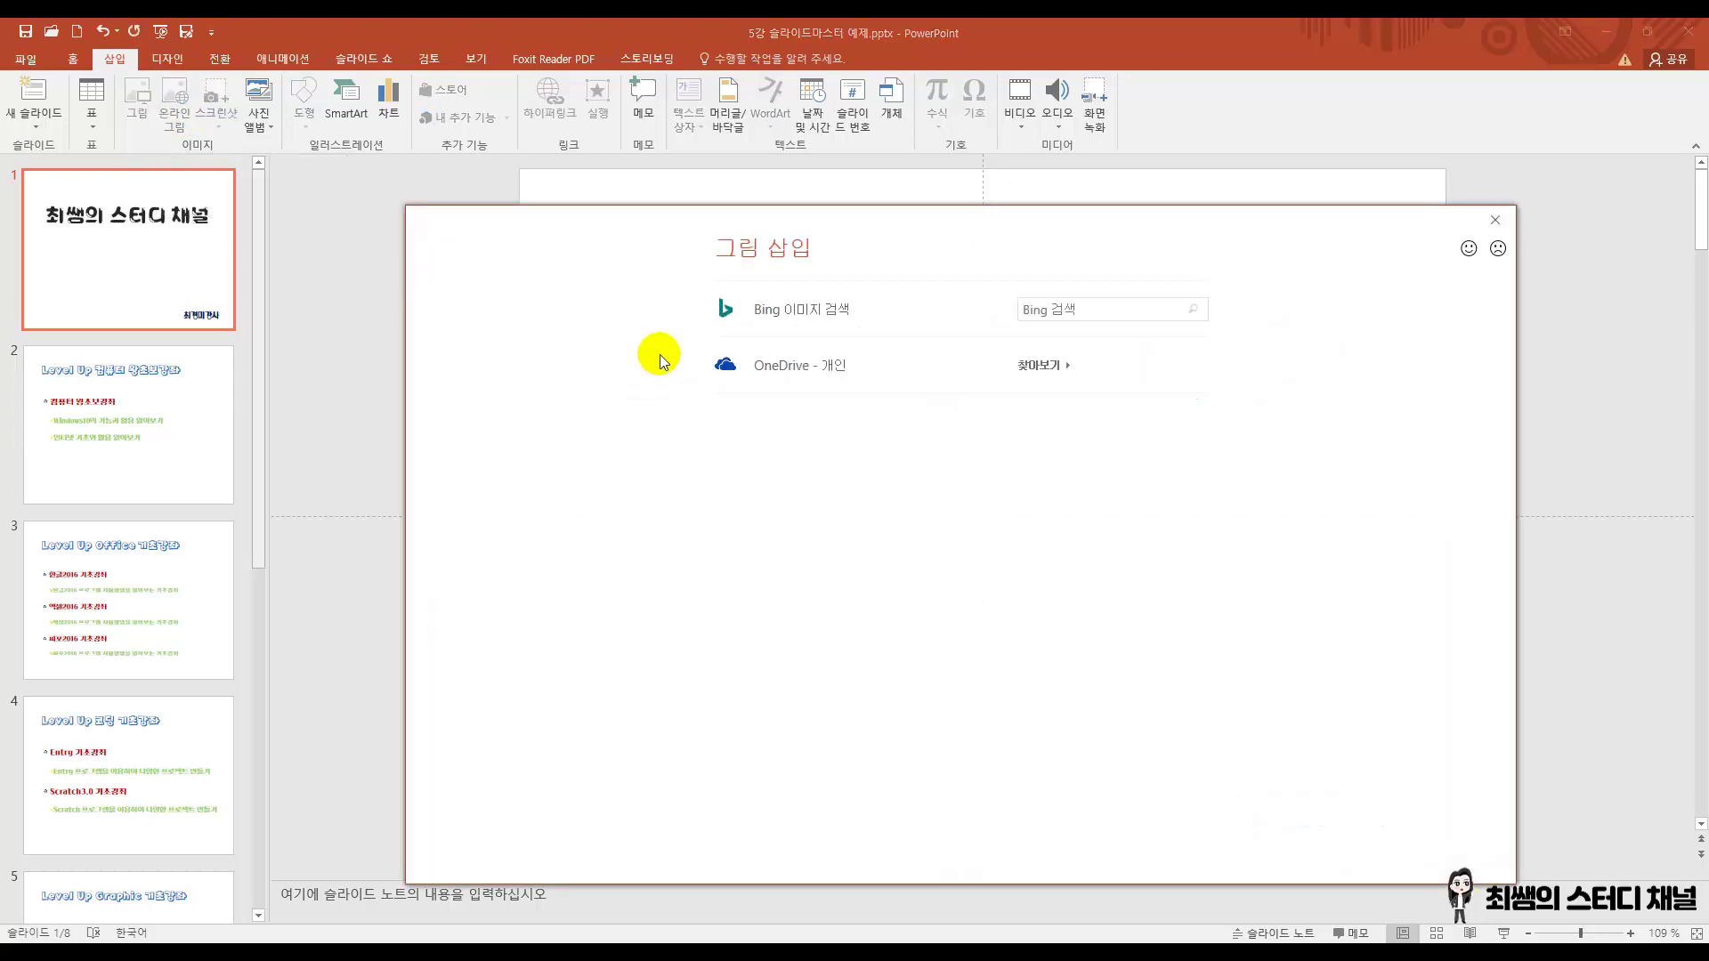
{"action": "left_click", "coordinate": [1064, 309]}
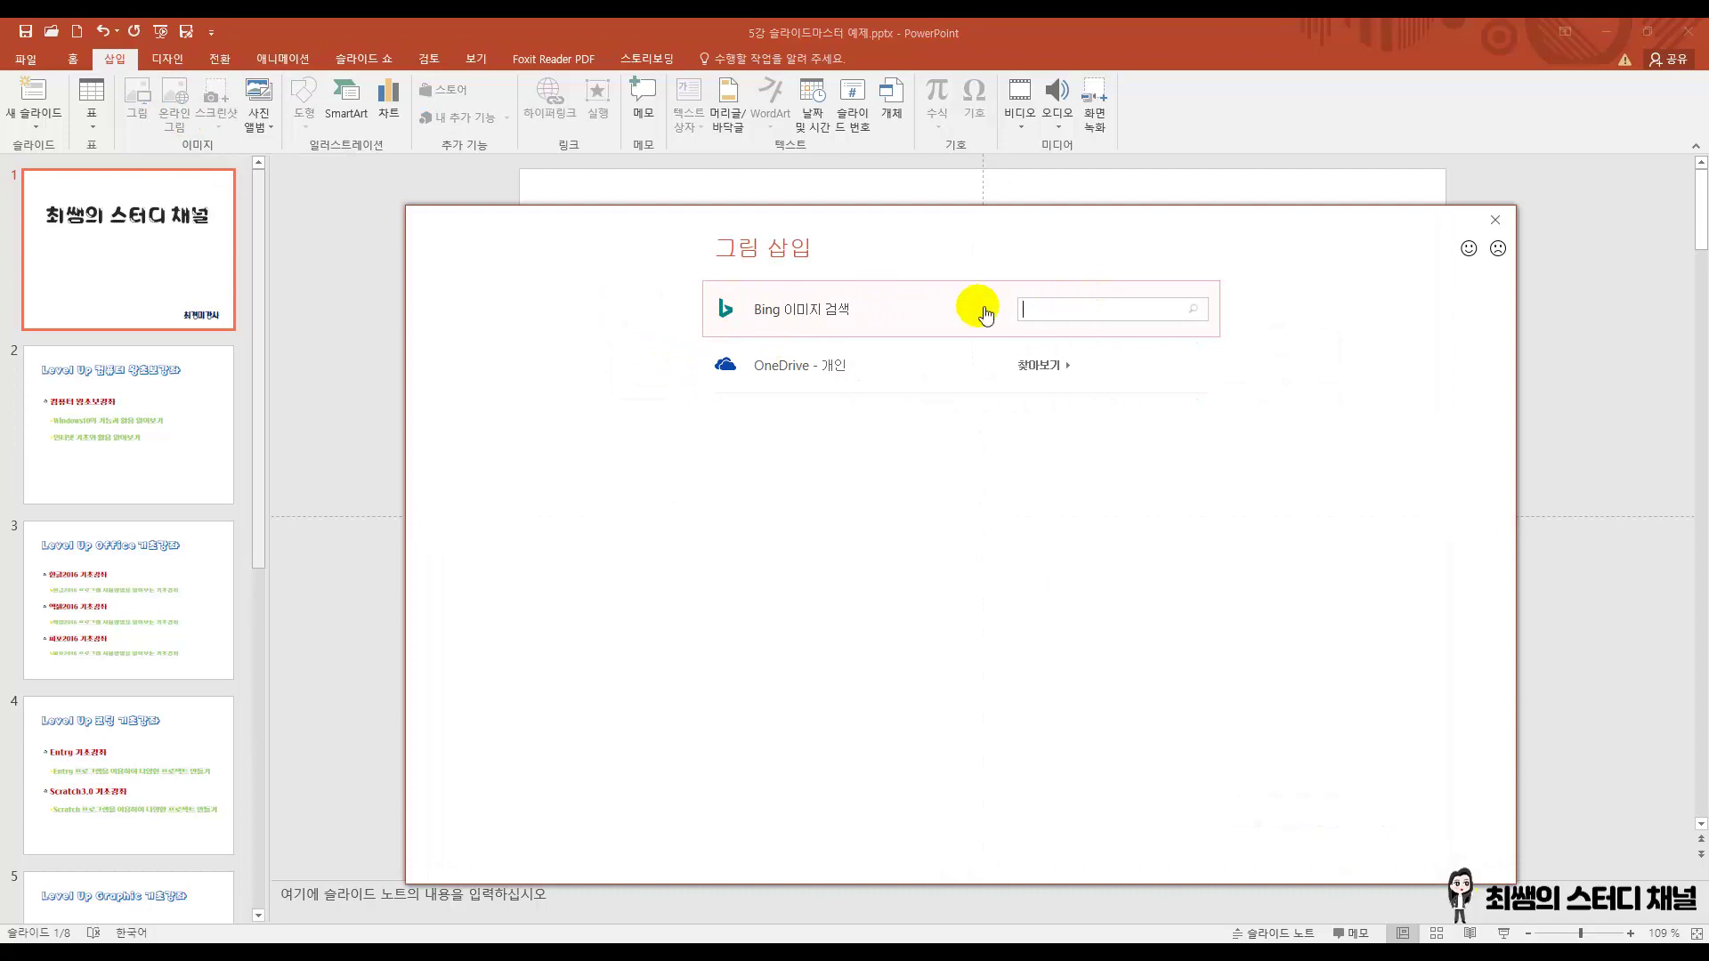
{"action": "type", "text": "강아지"}
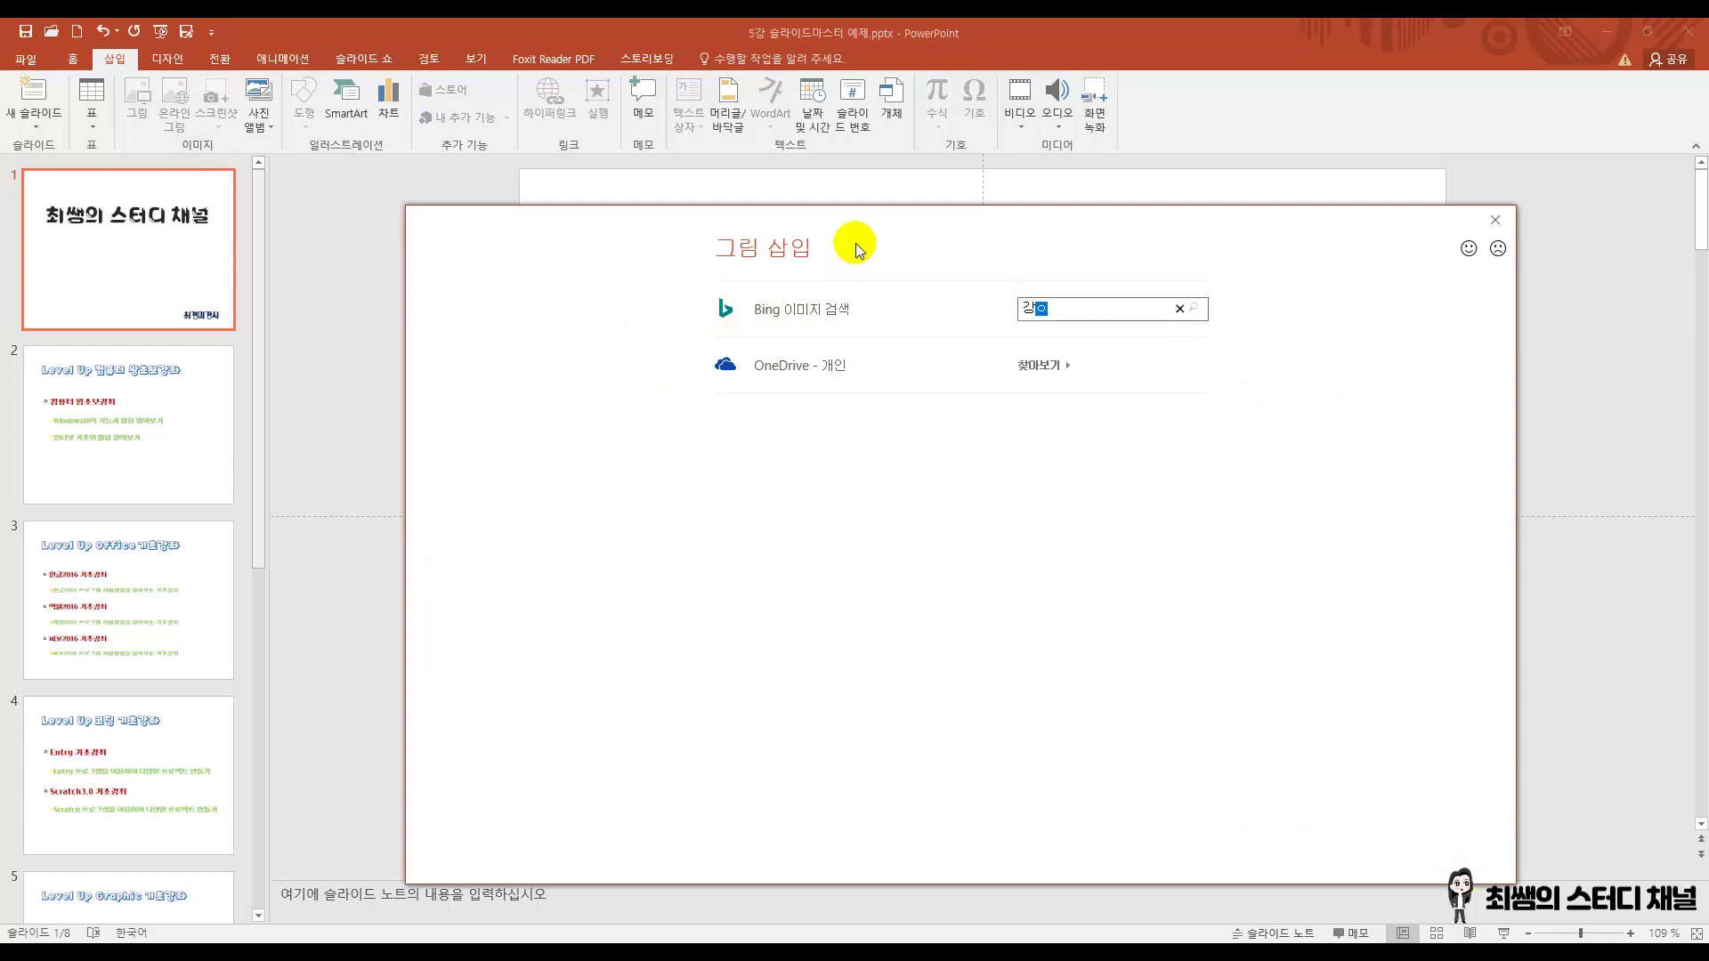
{"action": "key", "text": "Return"}
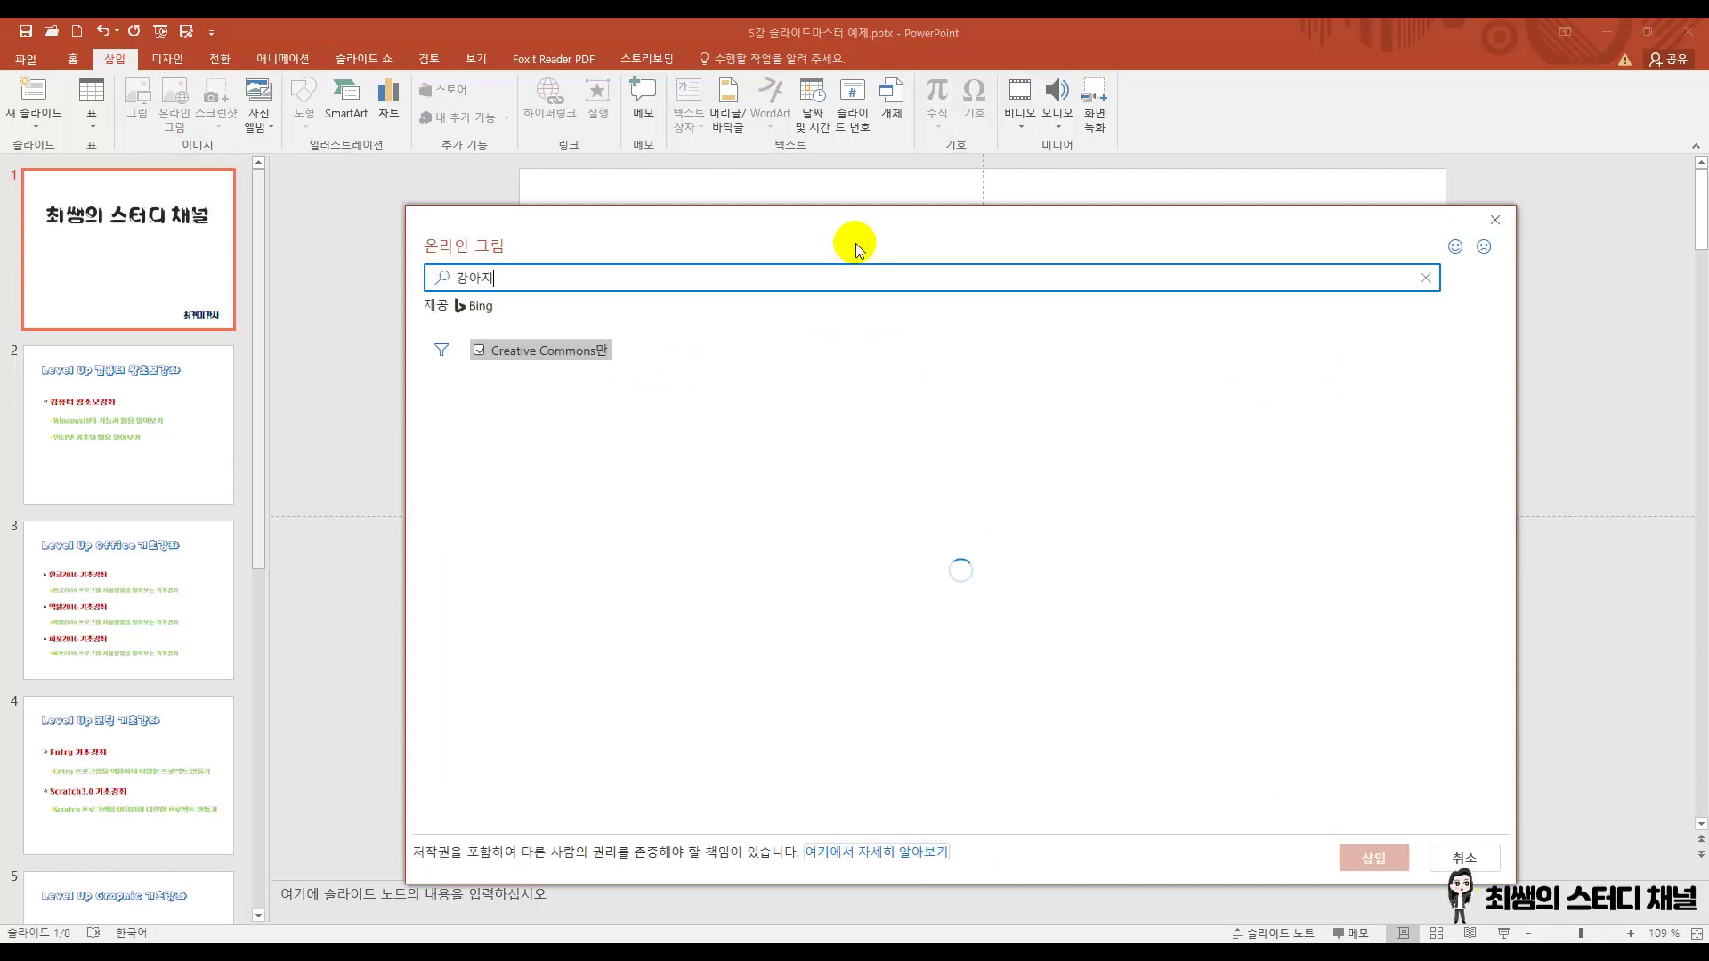
Insert the picture of the white puppy on a green background on slide 1 and delete it again.
{"action": "scroll", "coordinate": [1142, 639], "scroll_direction": "down", "scroll_amount": 5}
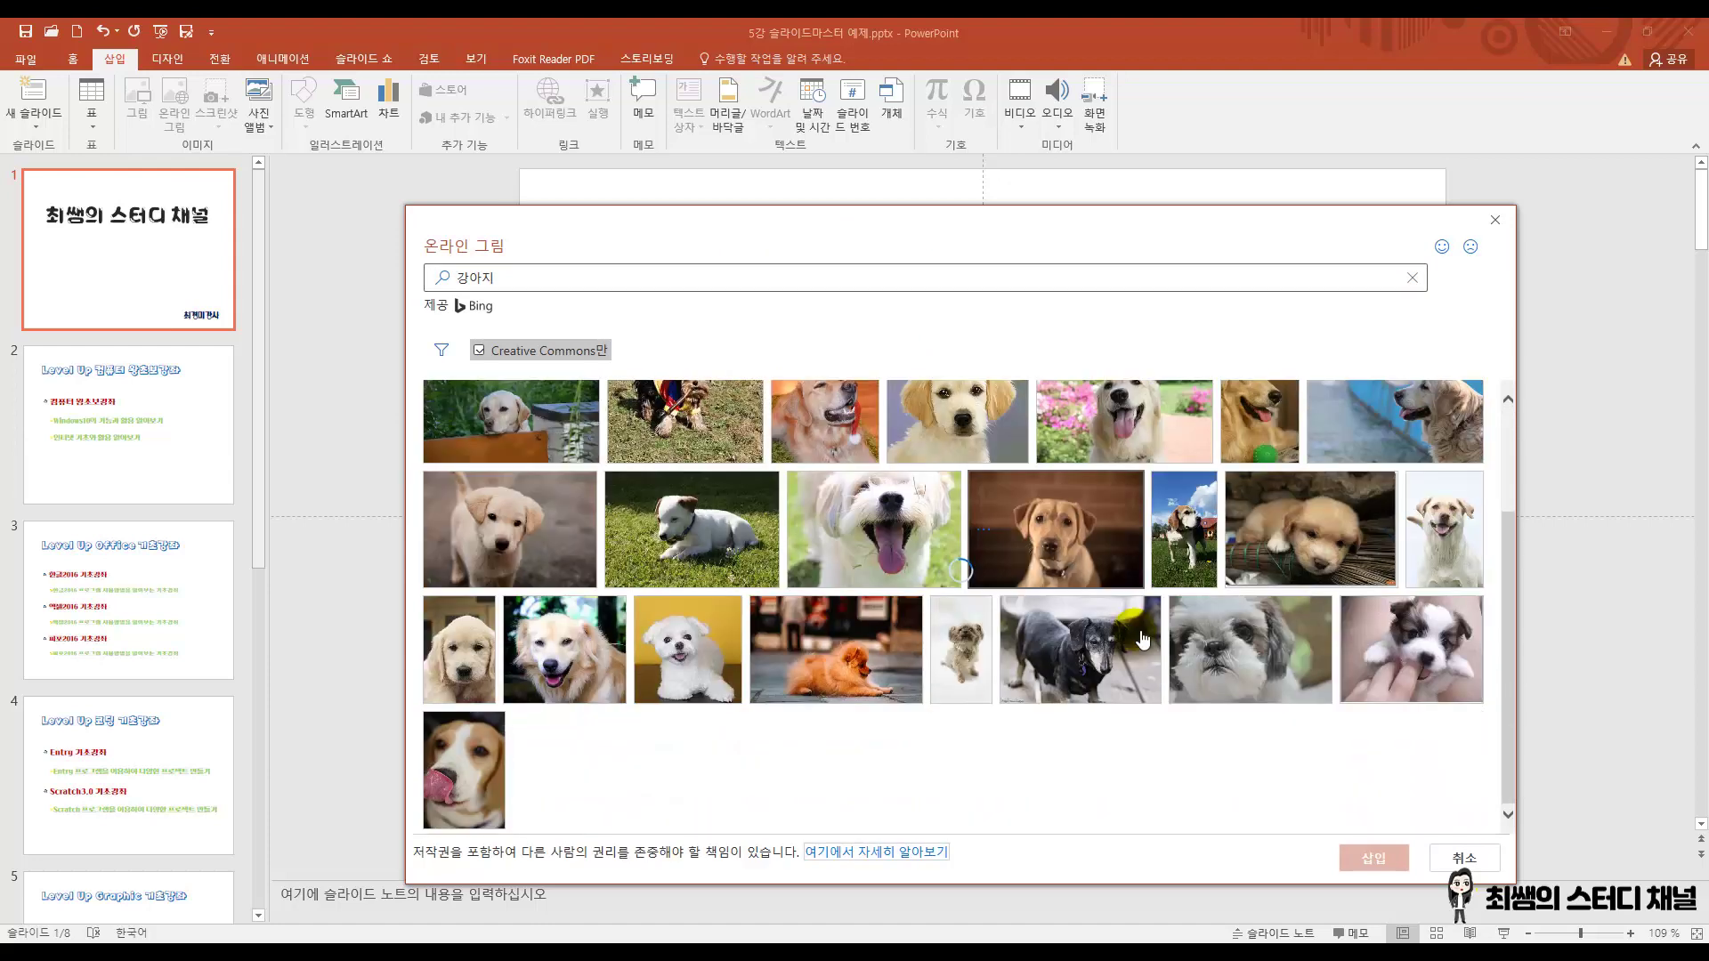
{"action": "scroll", "coordinate": [1141, 639], "scroll_direction": "down", "scroll_amount": 1}
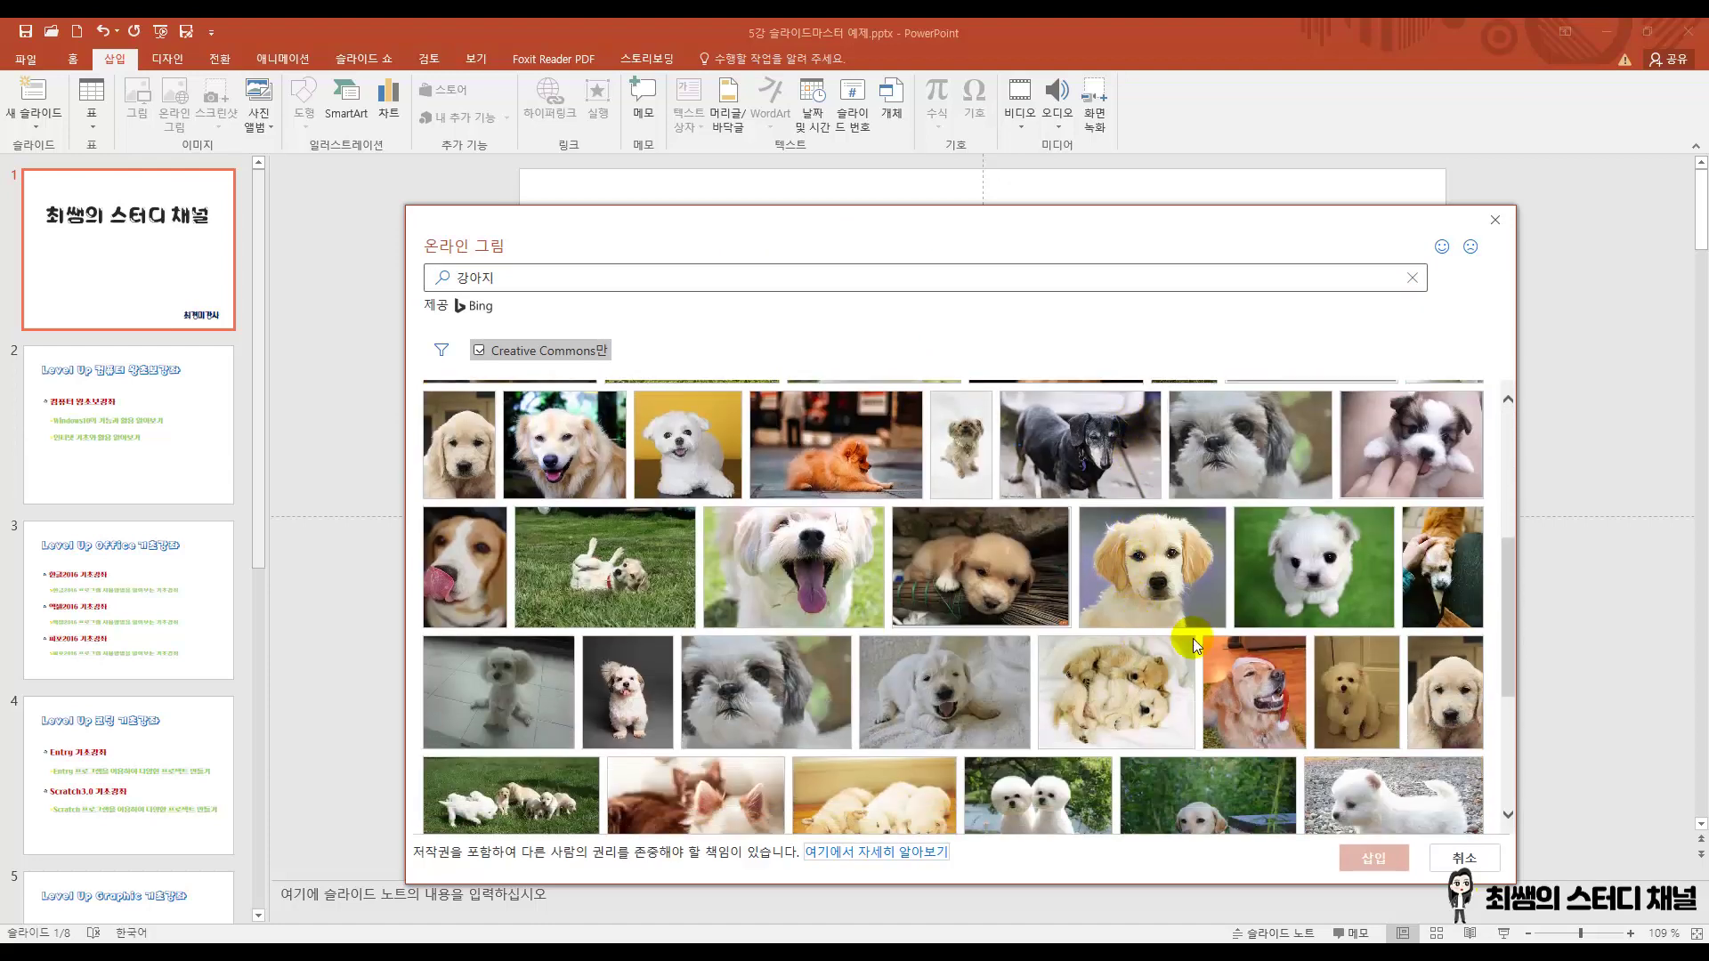
{"action": "left_click", "coordinate": [1323, 568]}
{"action": "left_click", "coordinate": [1373, 858]}
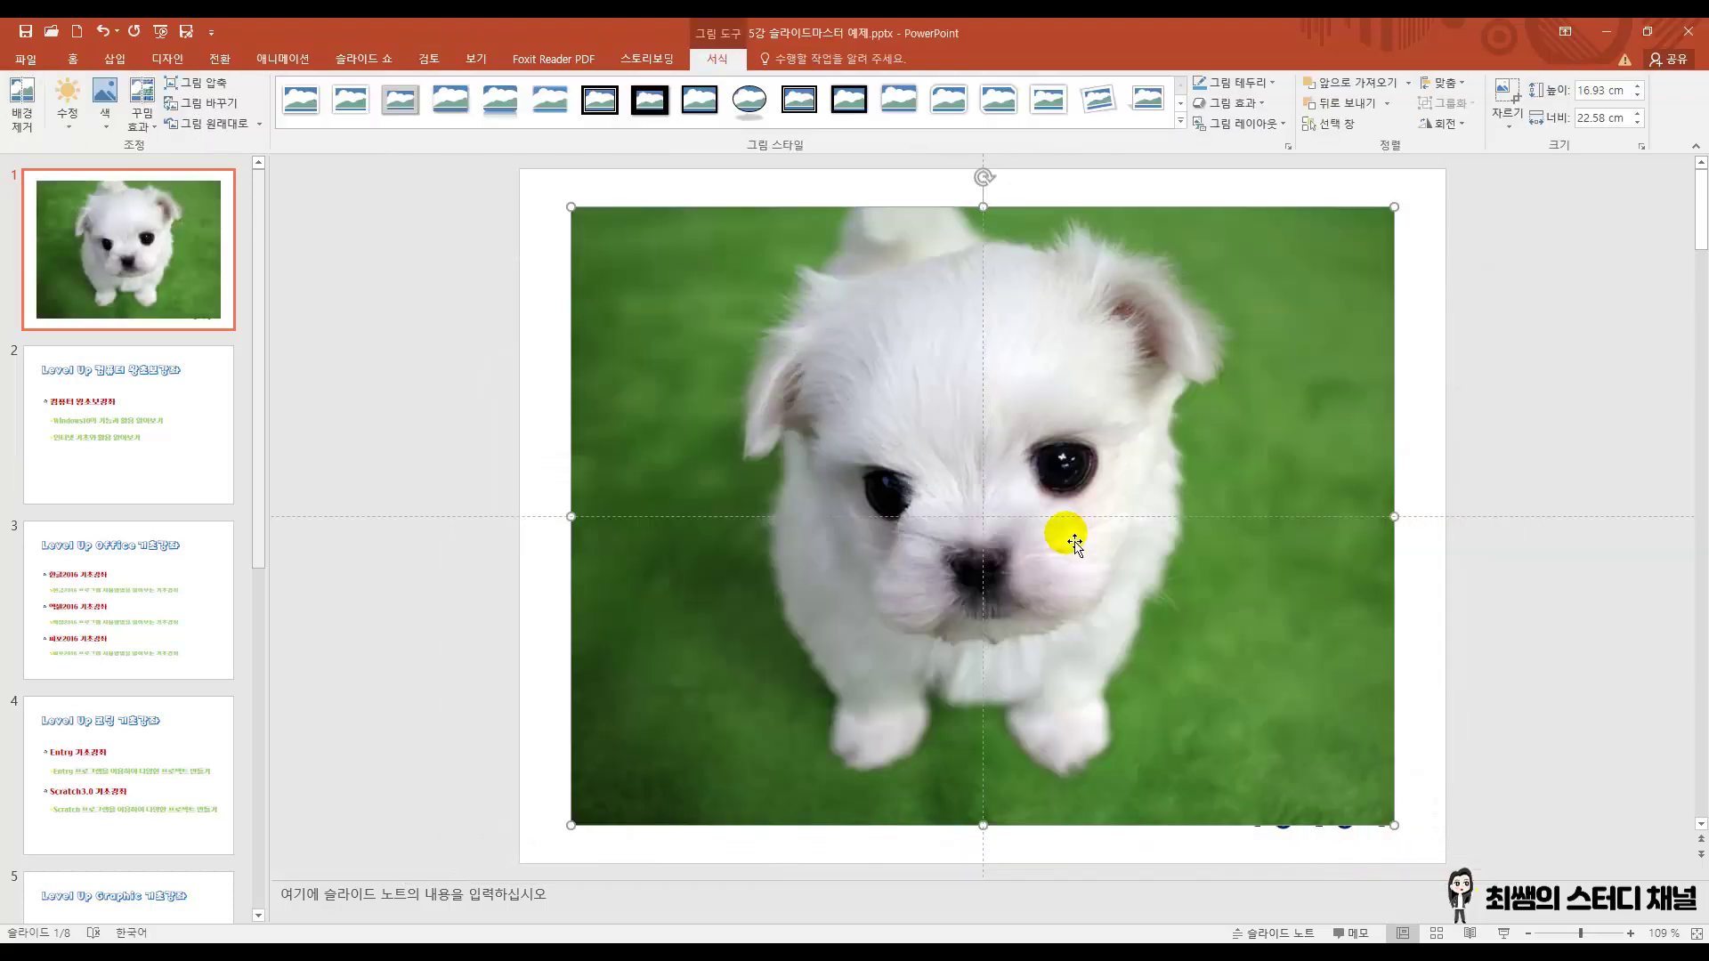
{"action": "key", "text": "Delete"}
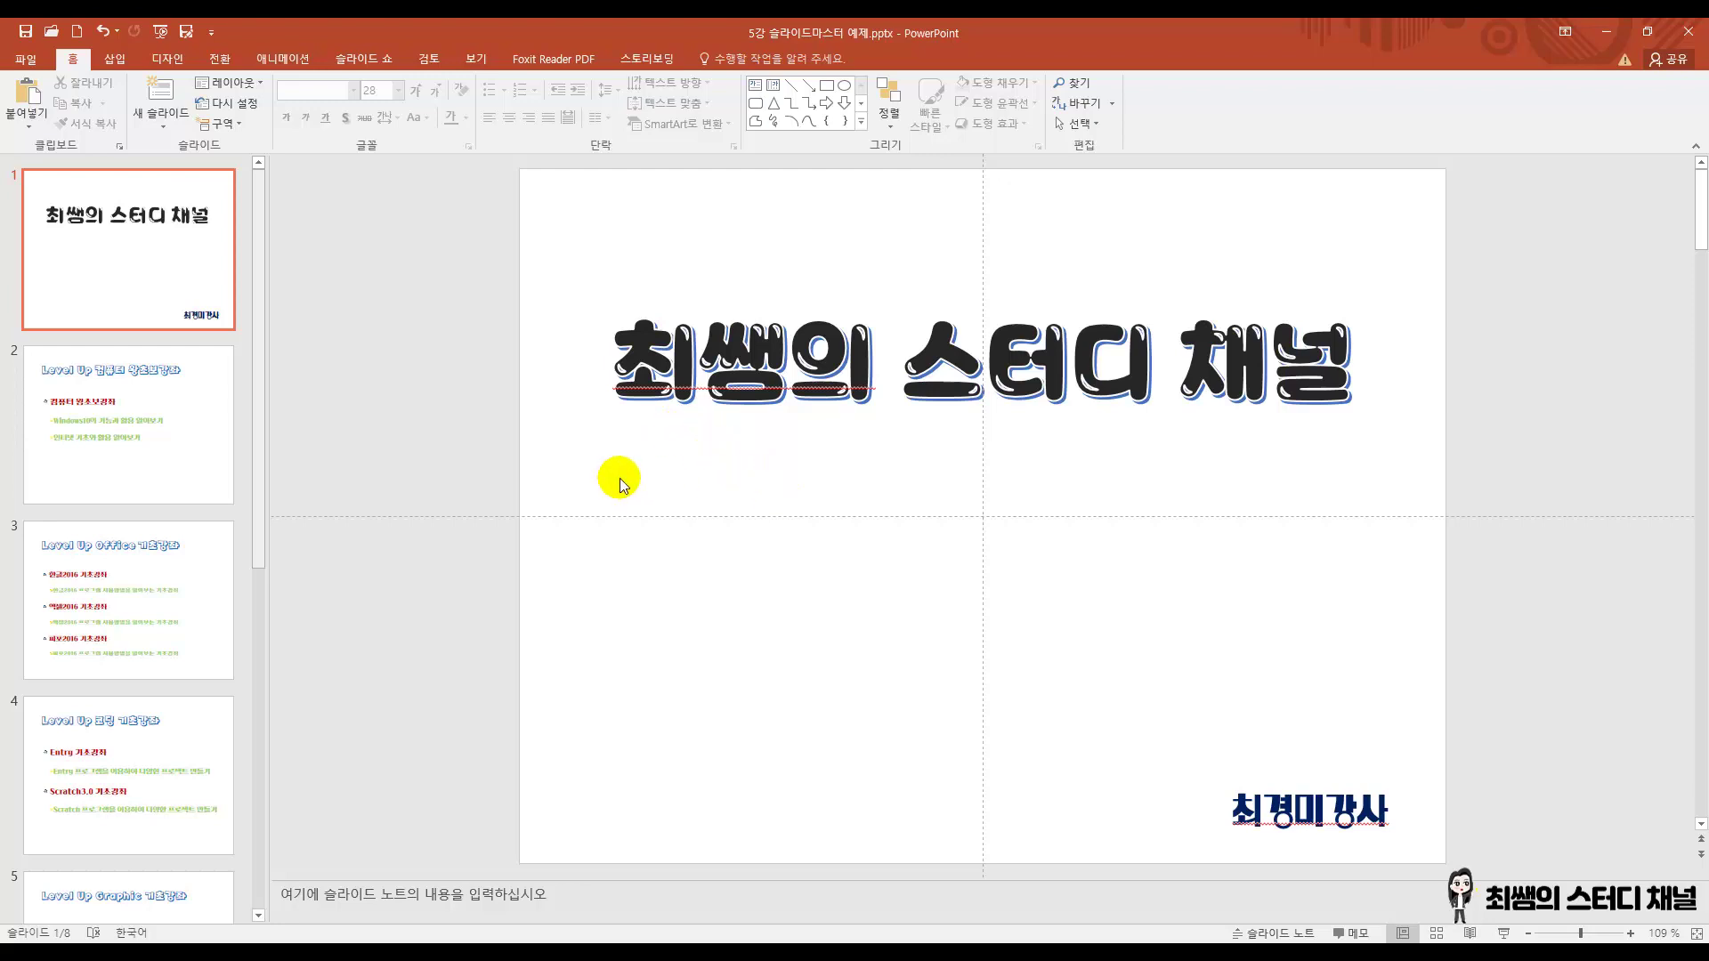
Insert the picture 최쌤캐릭터.png from the 이미지 folder on slide 1.
{"action": "left_click", "coordinate": [113, 60]}
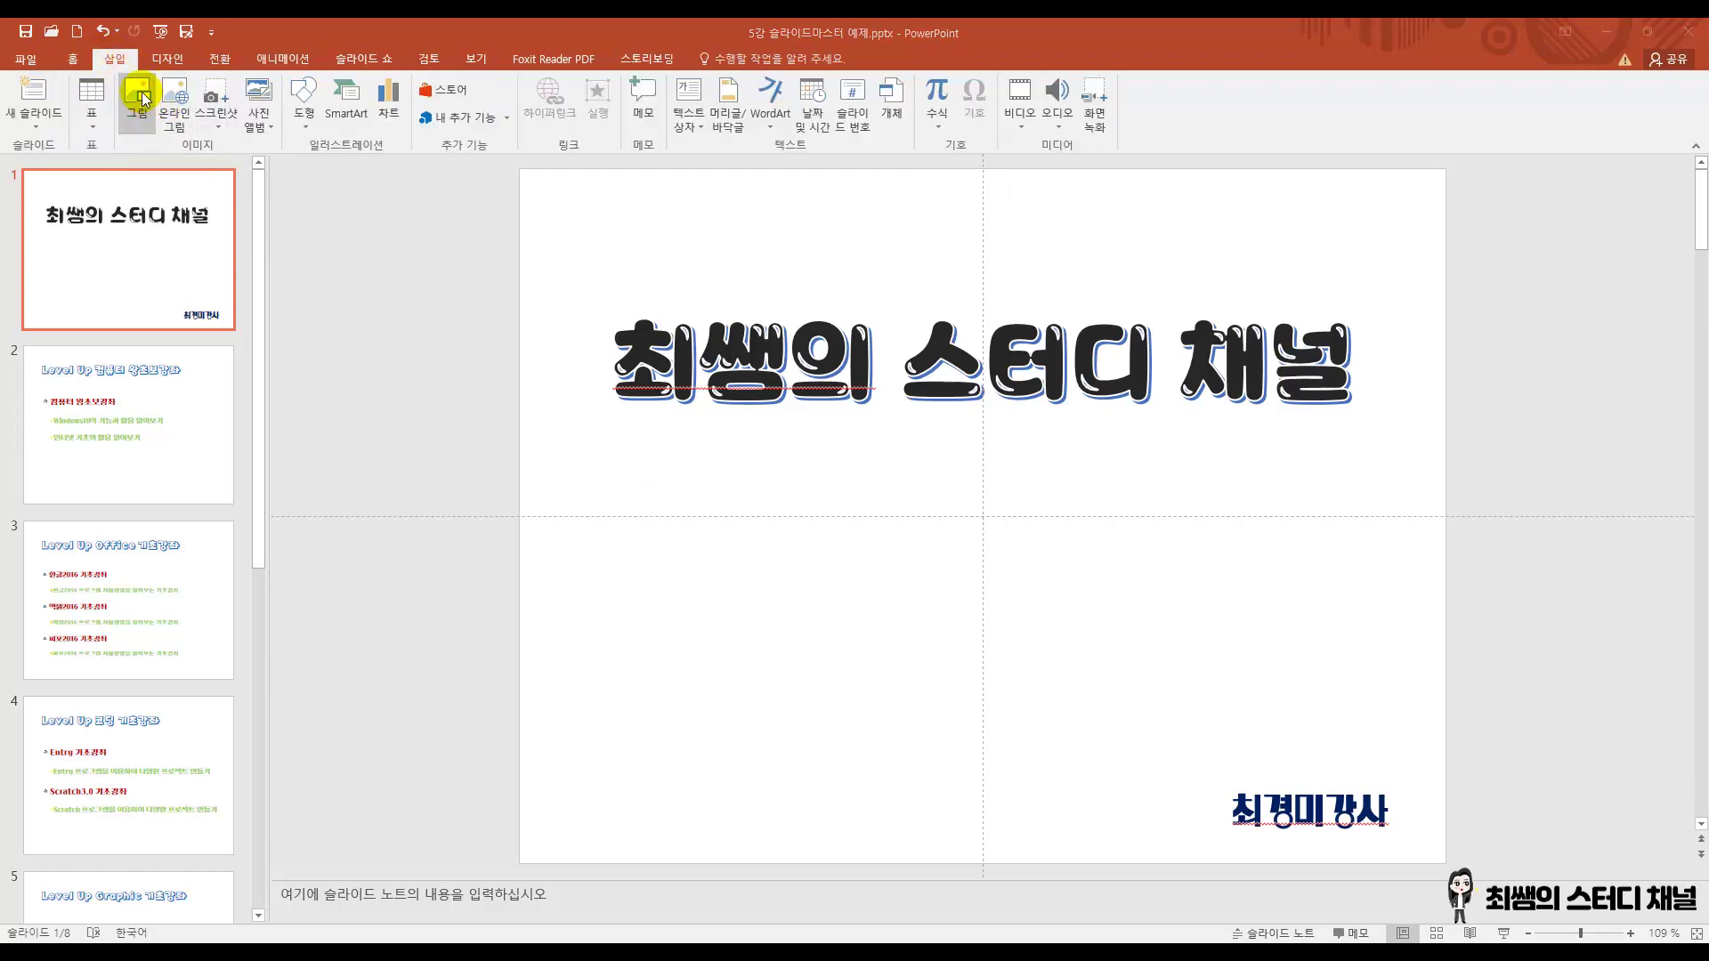
{"action": "left_click", "coordinate": [138, 96]}
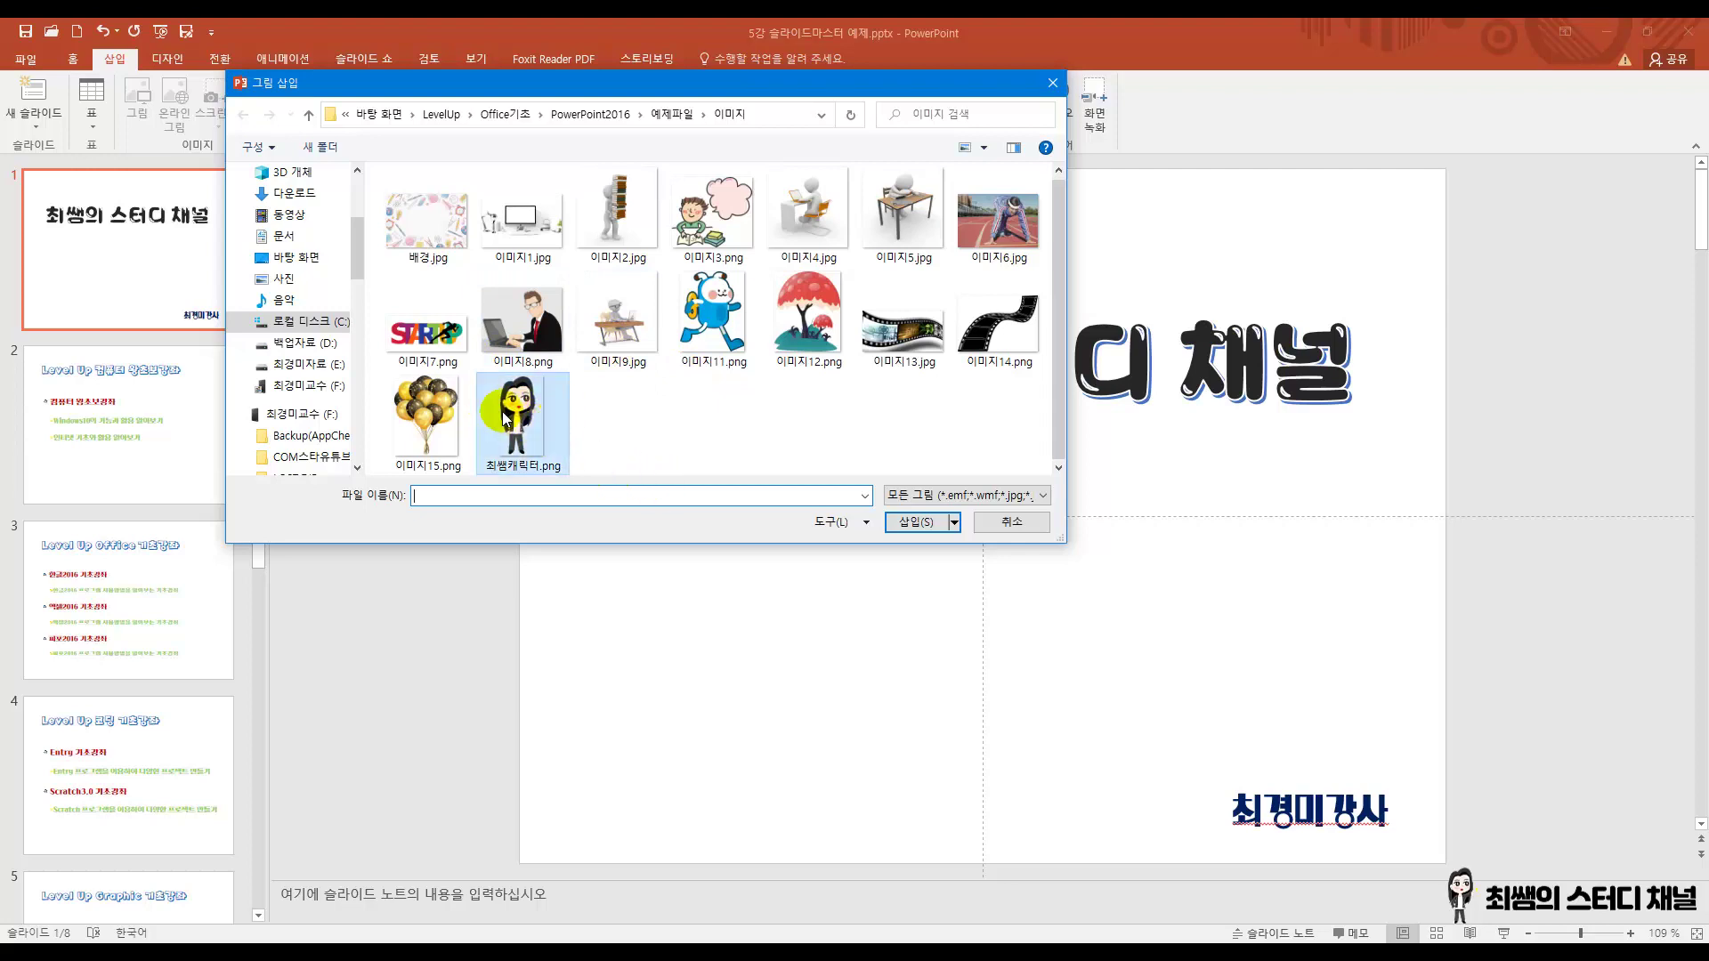
{"action": "left_click", "coordinate": [908, 522]}
Shrink the character picture on slide 1 to slightly under 10.93 cm high and centre it below the title.
{"action": "left_click_drag", "start_coordinate": [1172, 169], "coordinate": [1009, 459]}
{"action": "left_click_drag", "start_coordinate": [901, 526], "coordinate": [985, 509]}
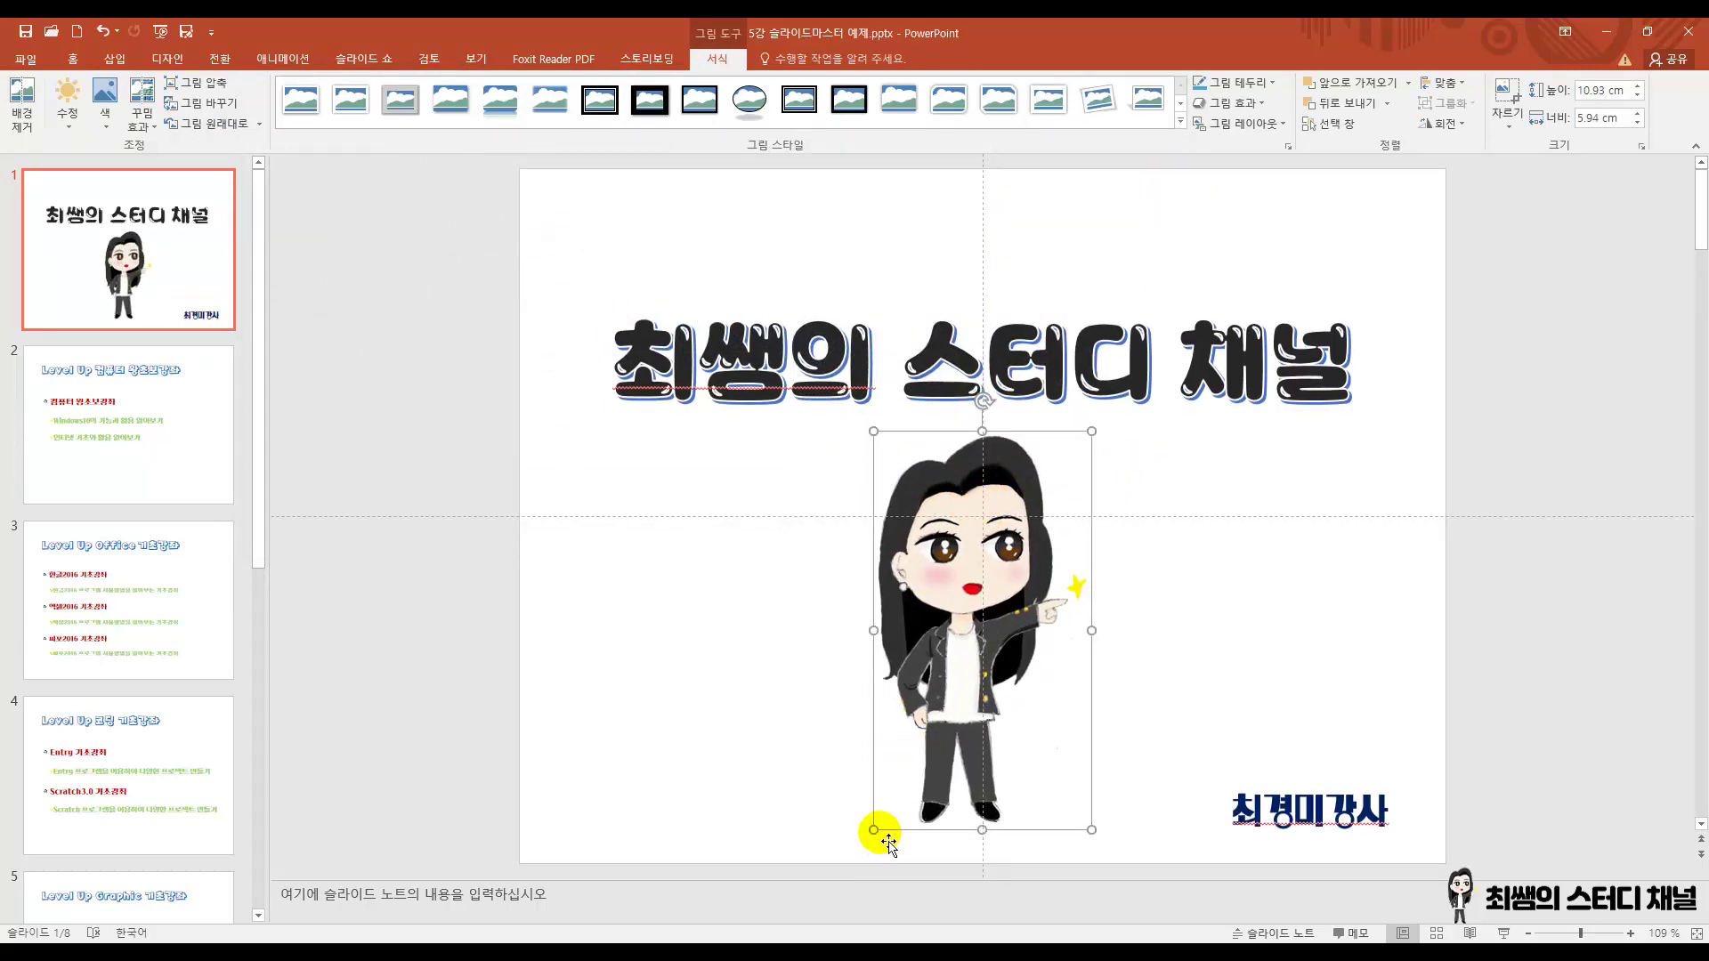
{"action": "left_click_drag", "start_coordinate": [873, 829], "coordinate": [898, 787]}
{"action": "left_click_drag", "start_coordinate": [1015, 673], "coordinate": [1026, 694]}
{"action": "left_click", "coordinate": [1175, 663]}
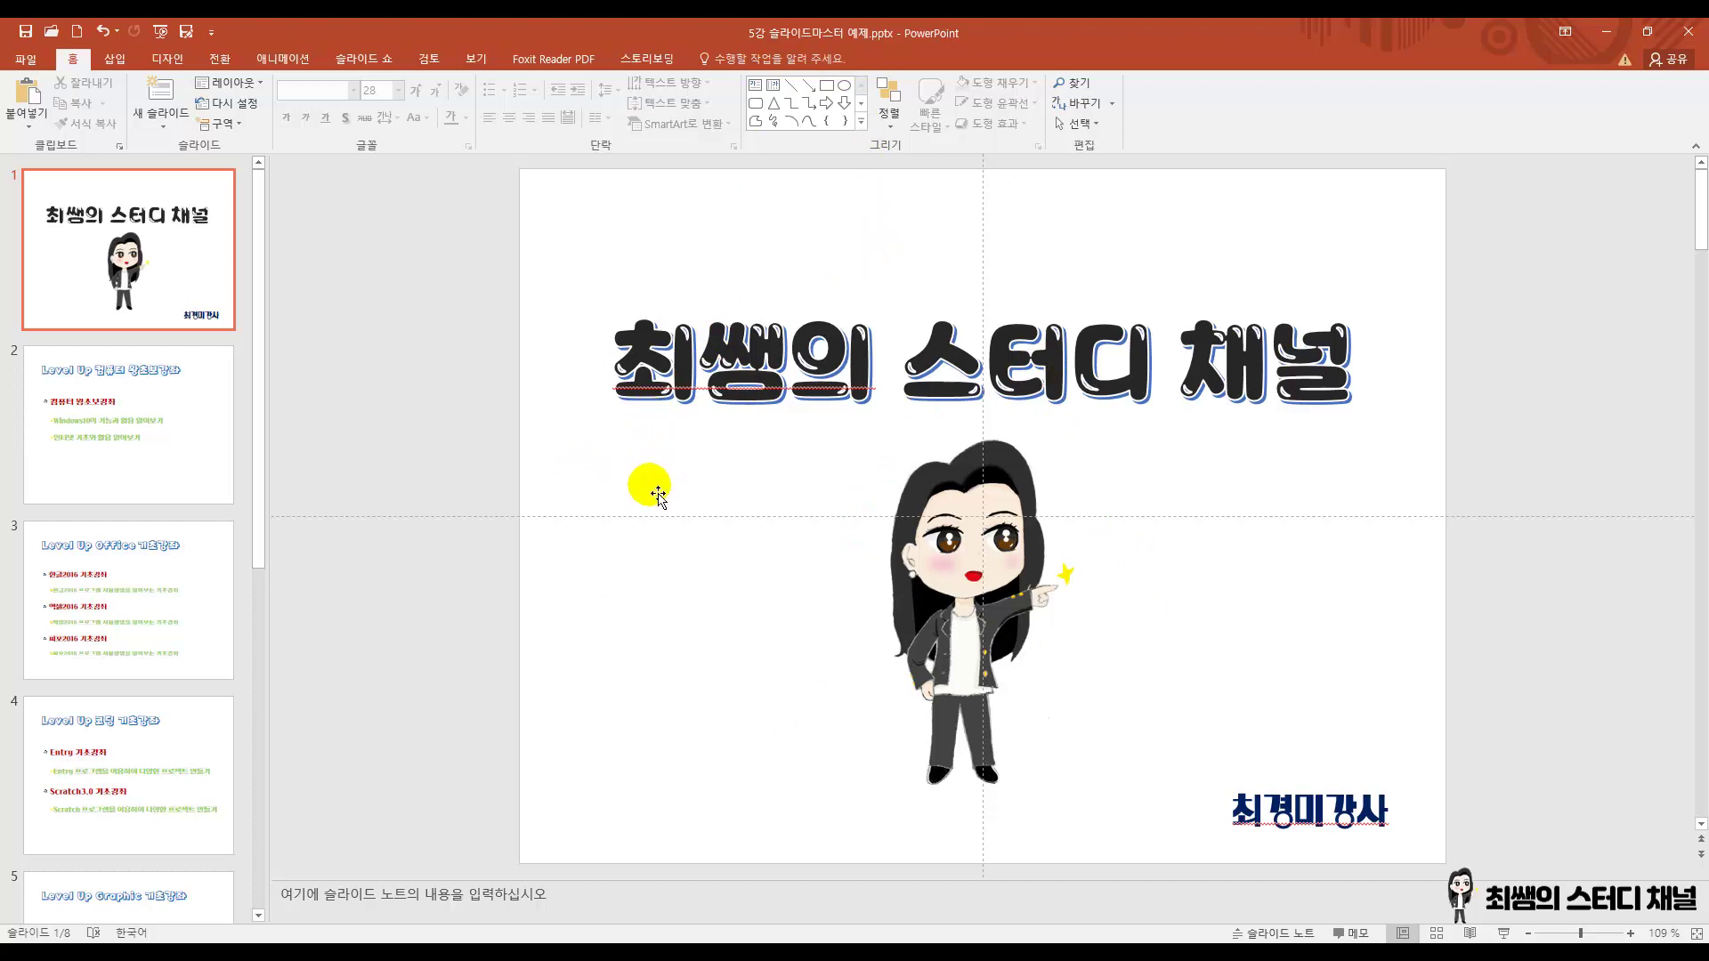
Check the grid and guide options on slide 1 and nudge the character picture slightly below the title.
{"action": "right_click", "coordinate": [637, 571]}
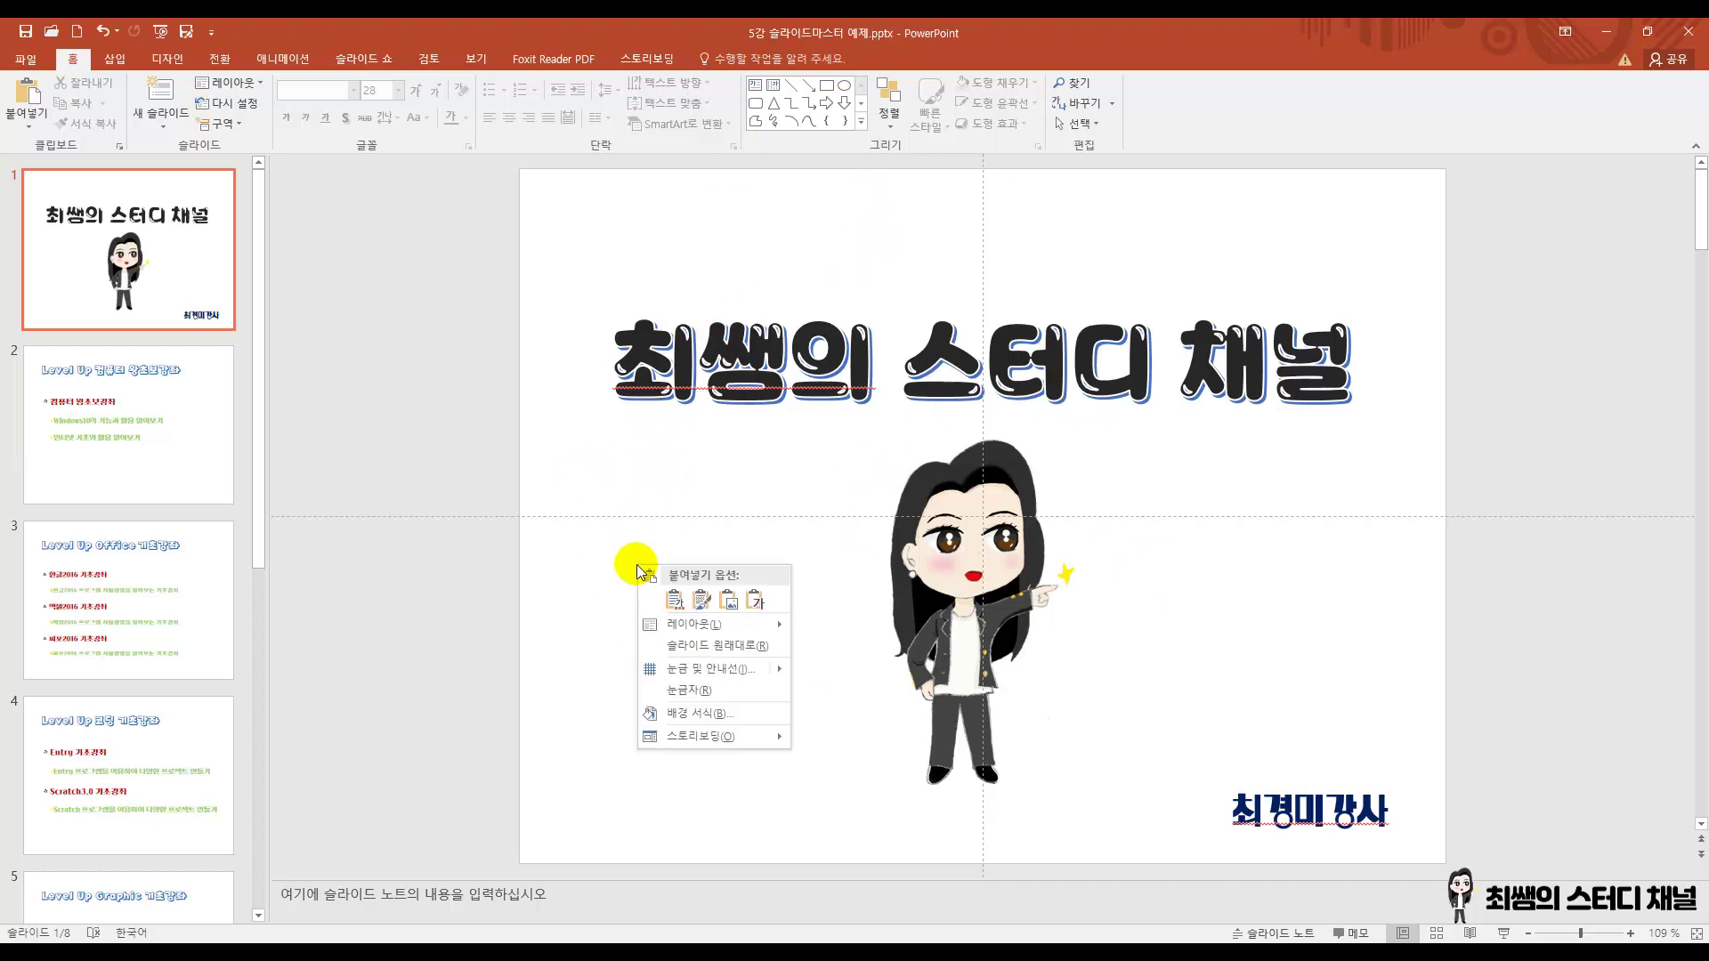
{"action": "mouse_move", "coordinate": [707, 668]}
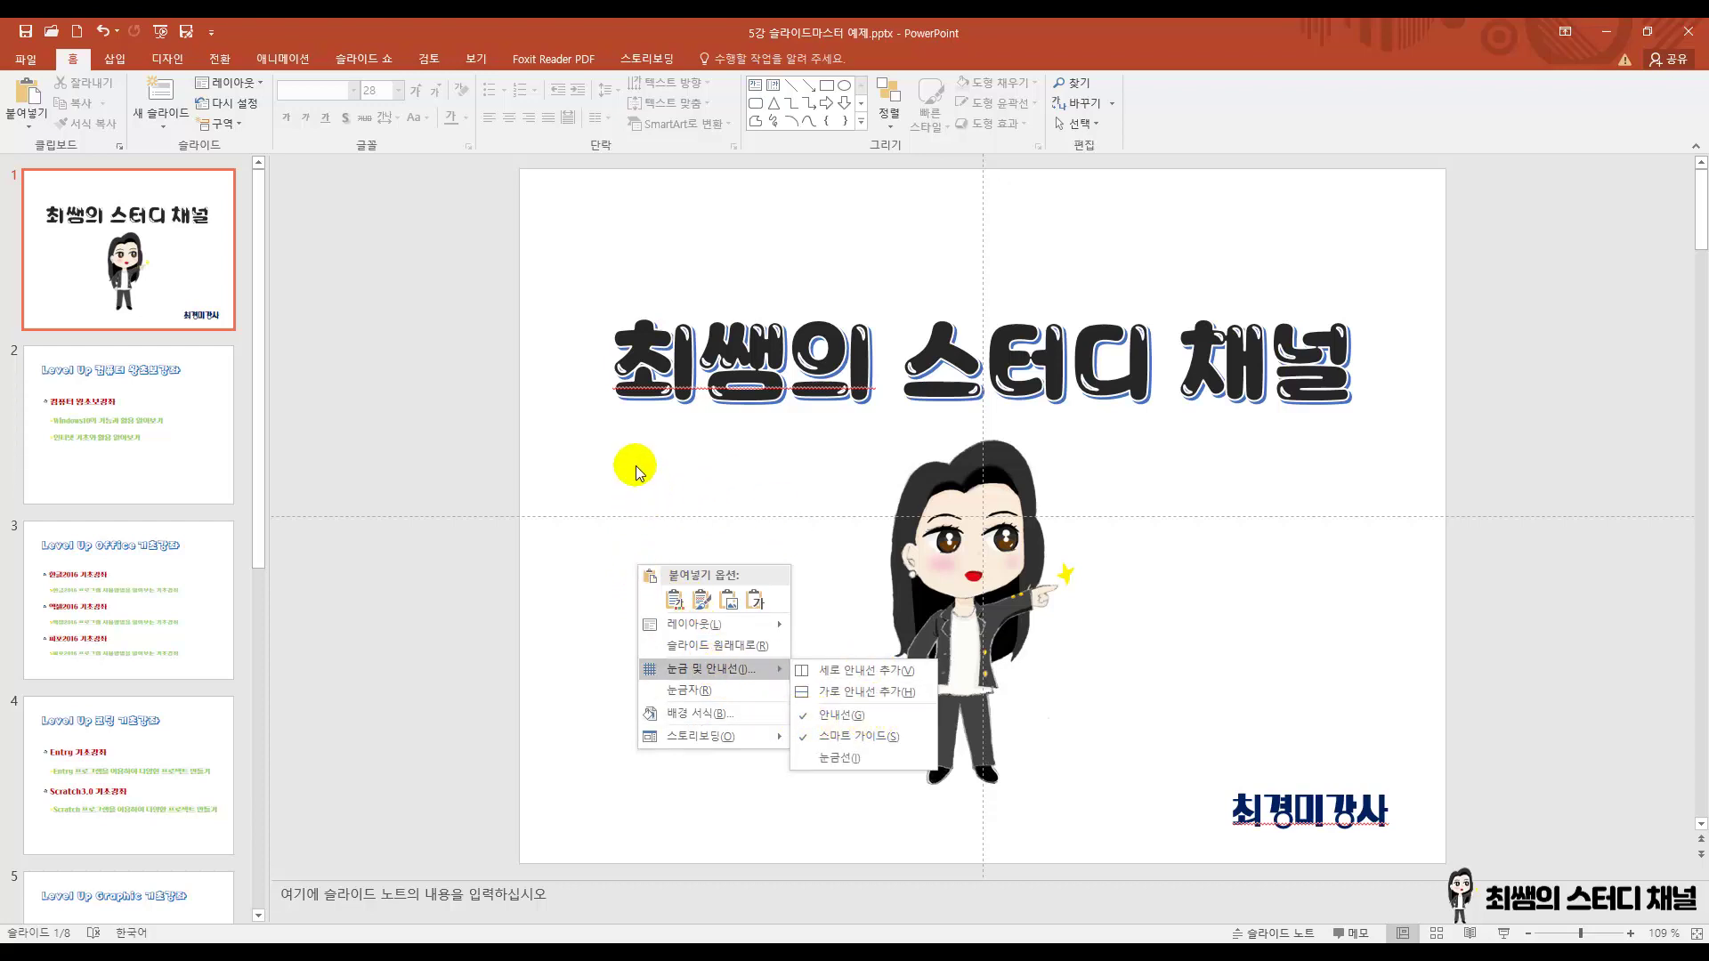
{"action": "left_click", "coordinate": [686, 501]}
{"action": "left_click_drag", "start_coordinate": [991, 611], "coordinate": [993, 617]}
{"action": "left_click", "coordinate": [1171, 657]}
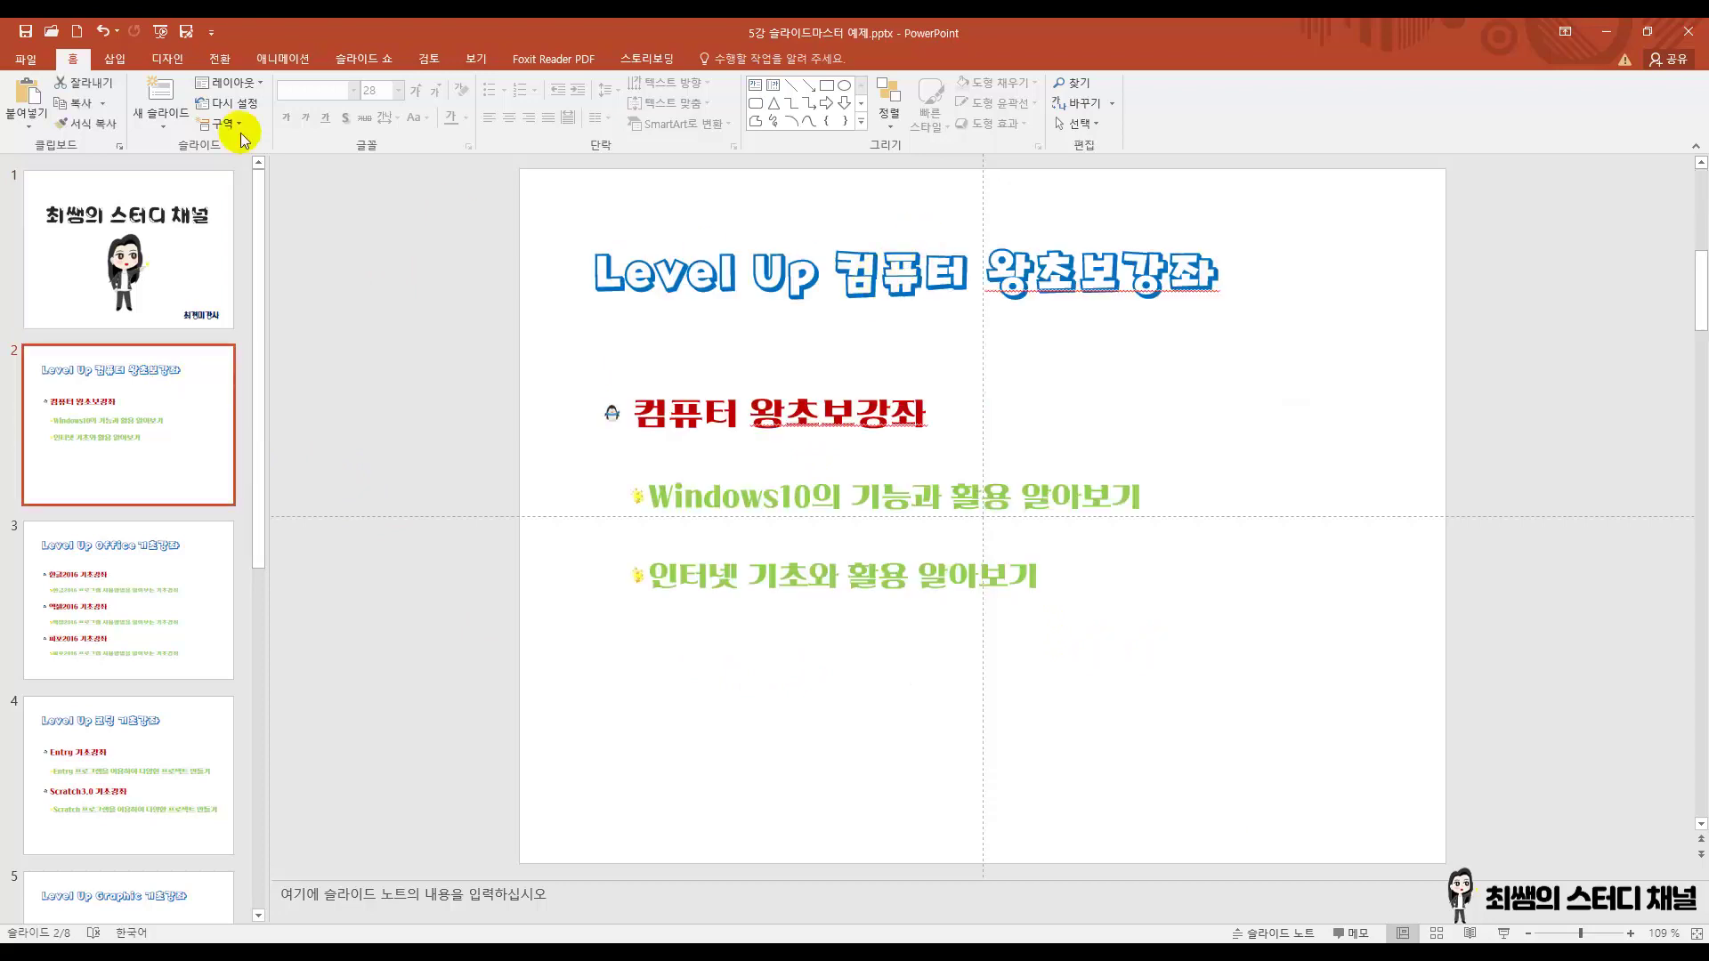
Insert the STARTUP picture 이미지7.png on slide 2.
{"action": "left_click", "coordinate": [115, 59]}
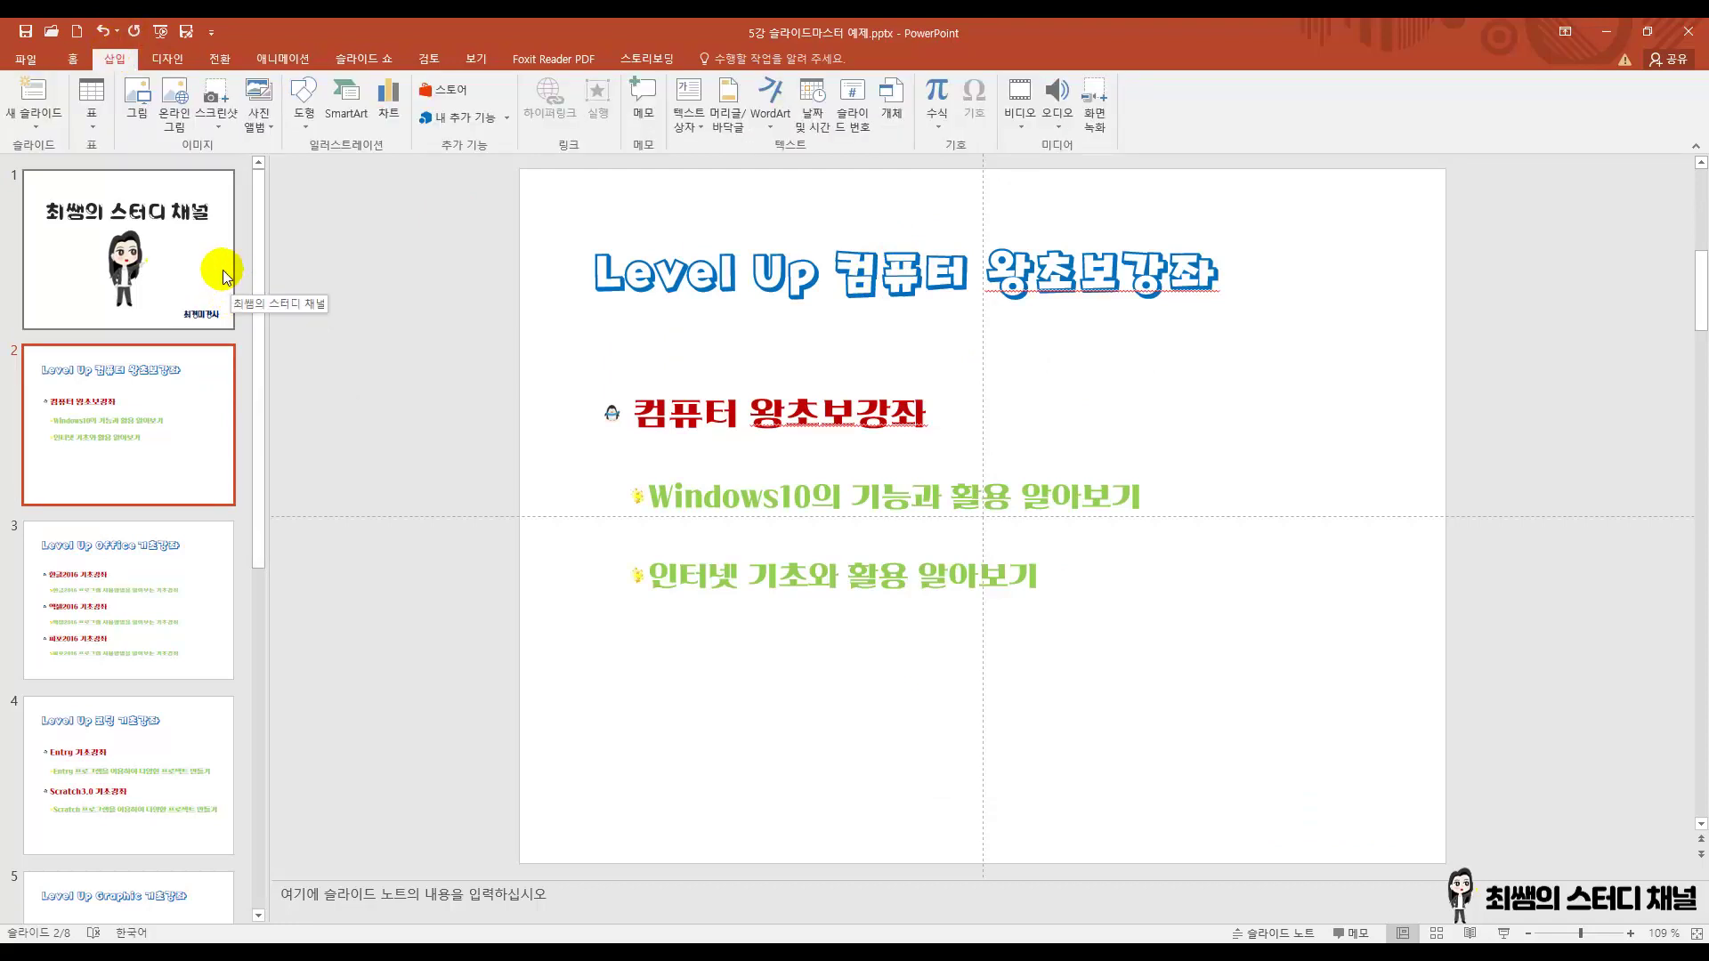
{"action": "left_click", "coordinate": [136, 113]}
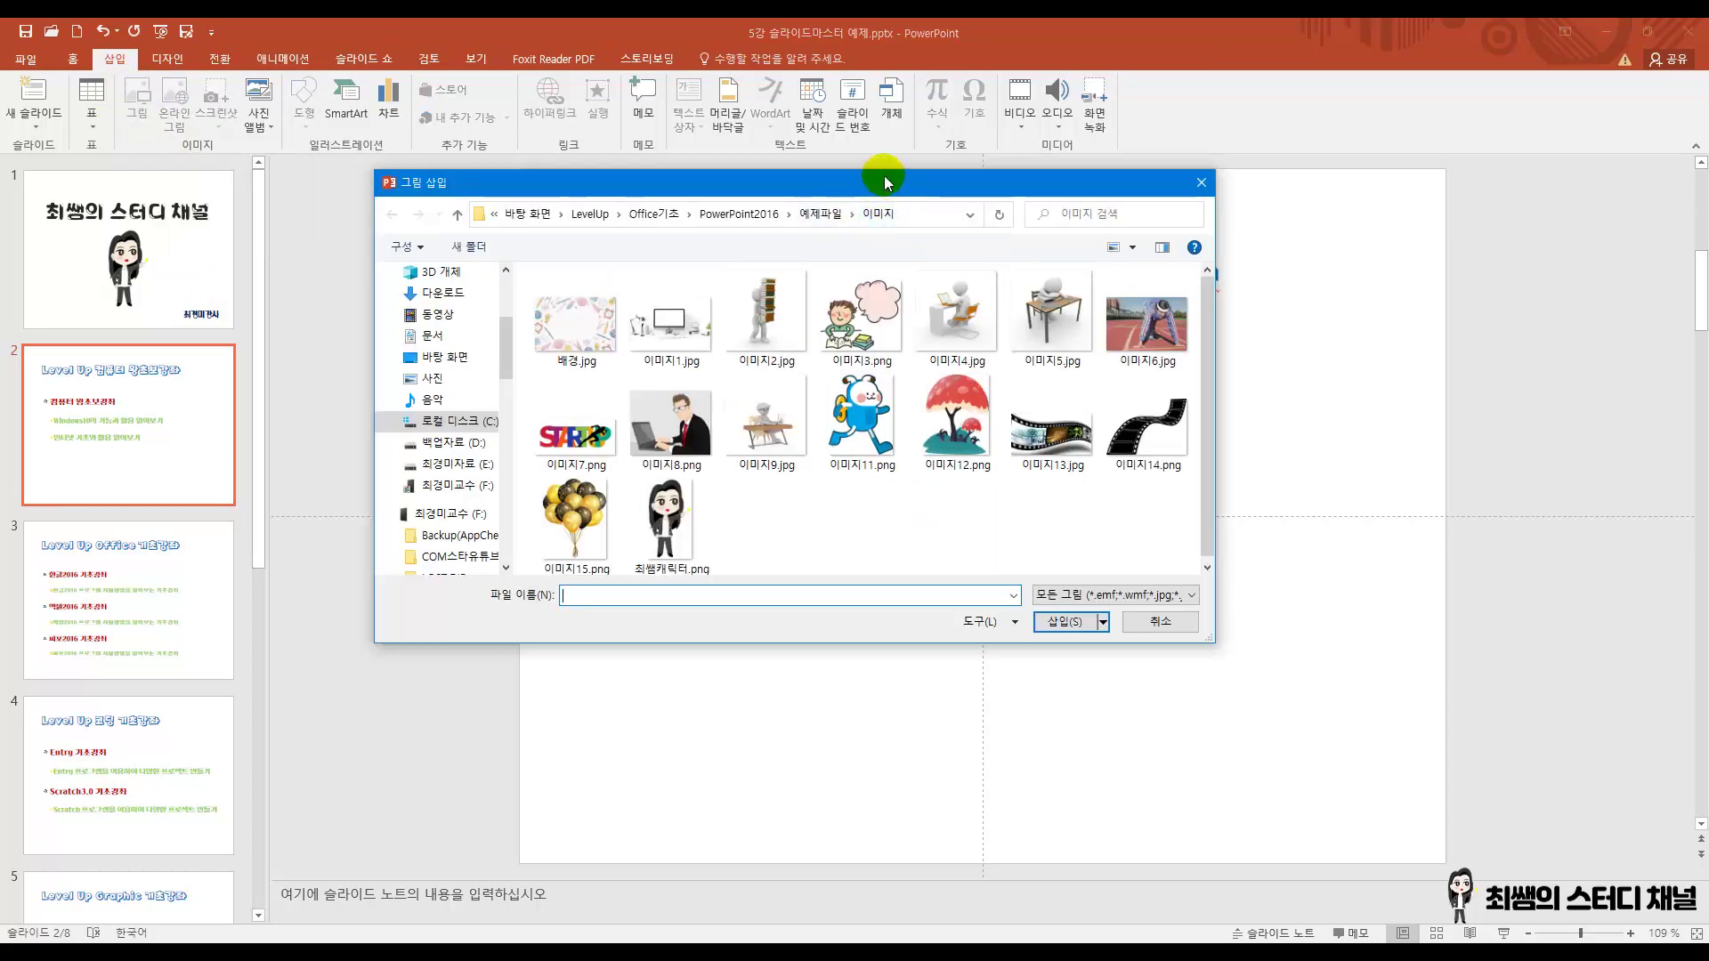
{"action": "left_click_drag", "start_coordinate": [886, 182], "coordinate": [741, 84]}
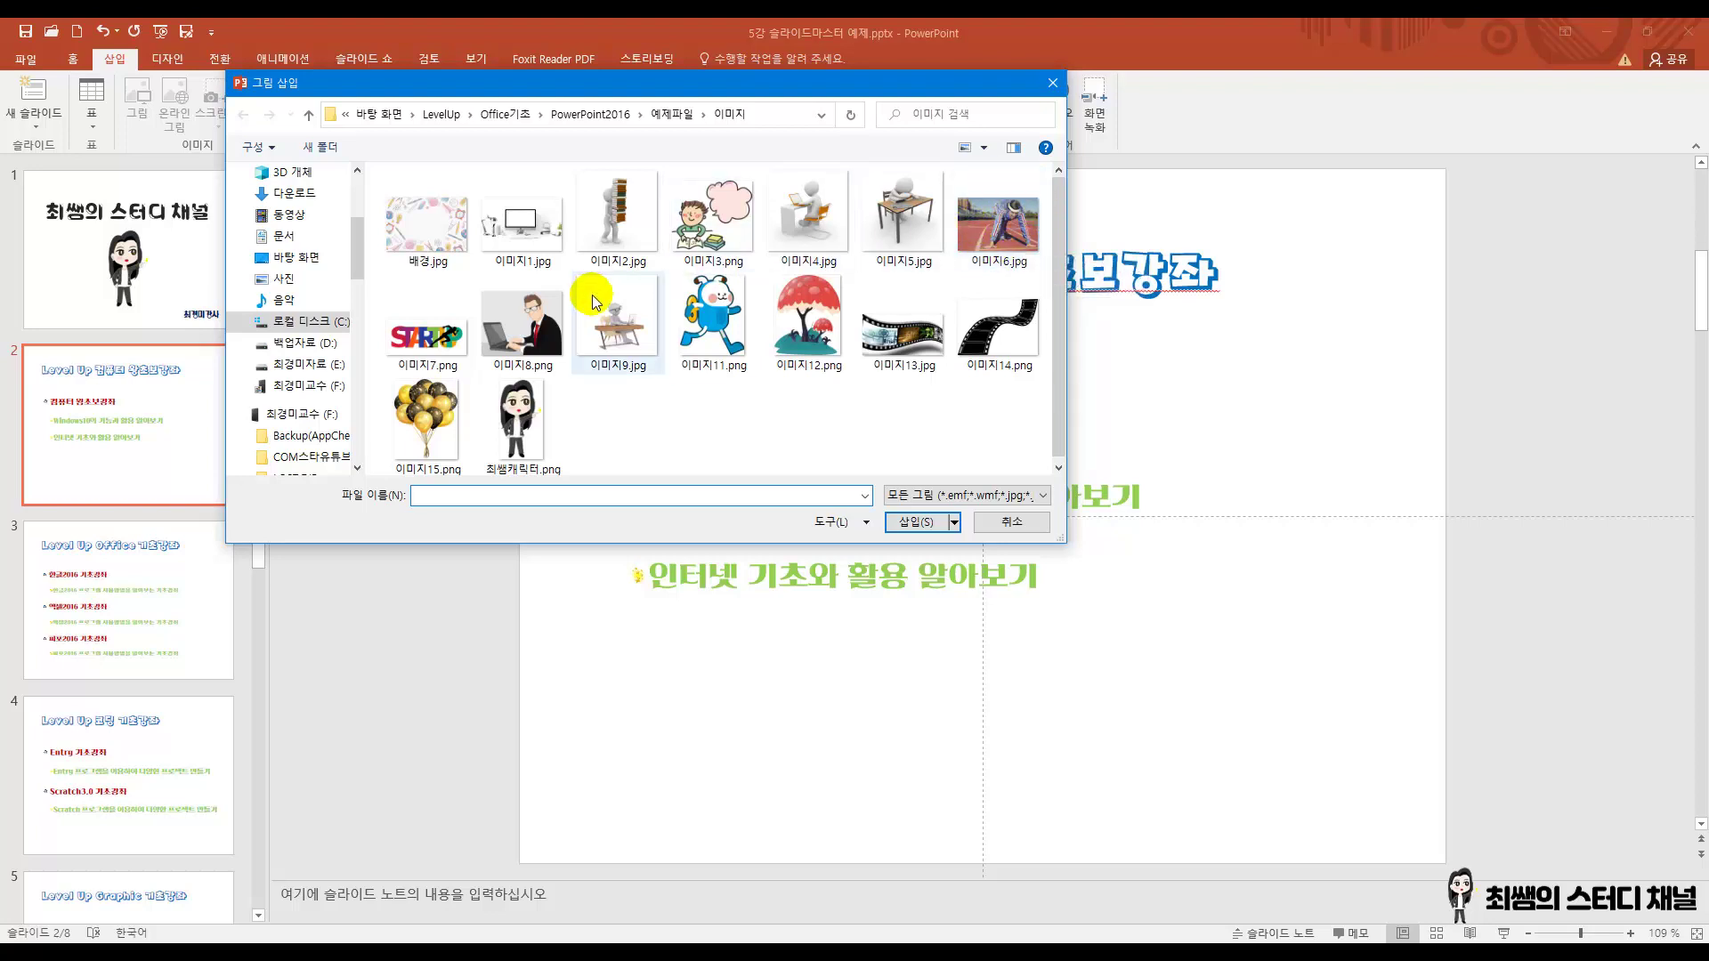
{"action": "left_click", "coordinate": [428, 340]}
{"action": "left_click", "coordinate": [930, 522]}
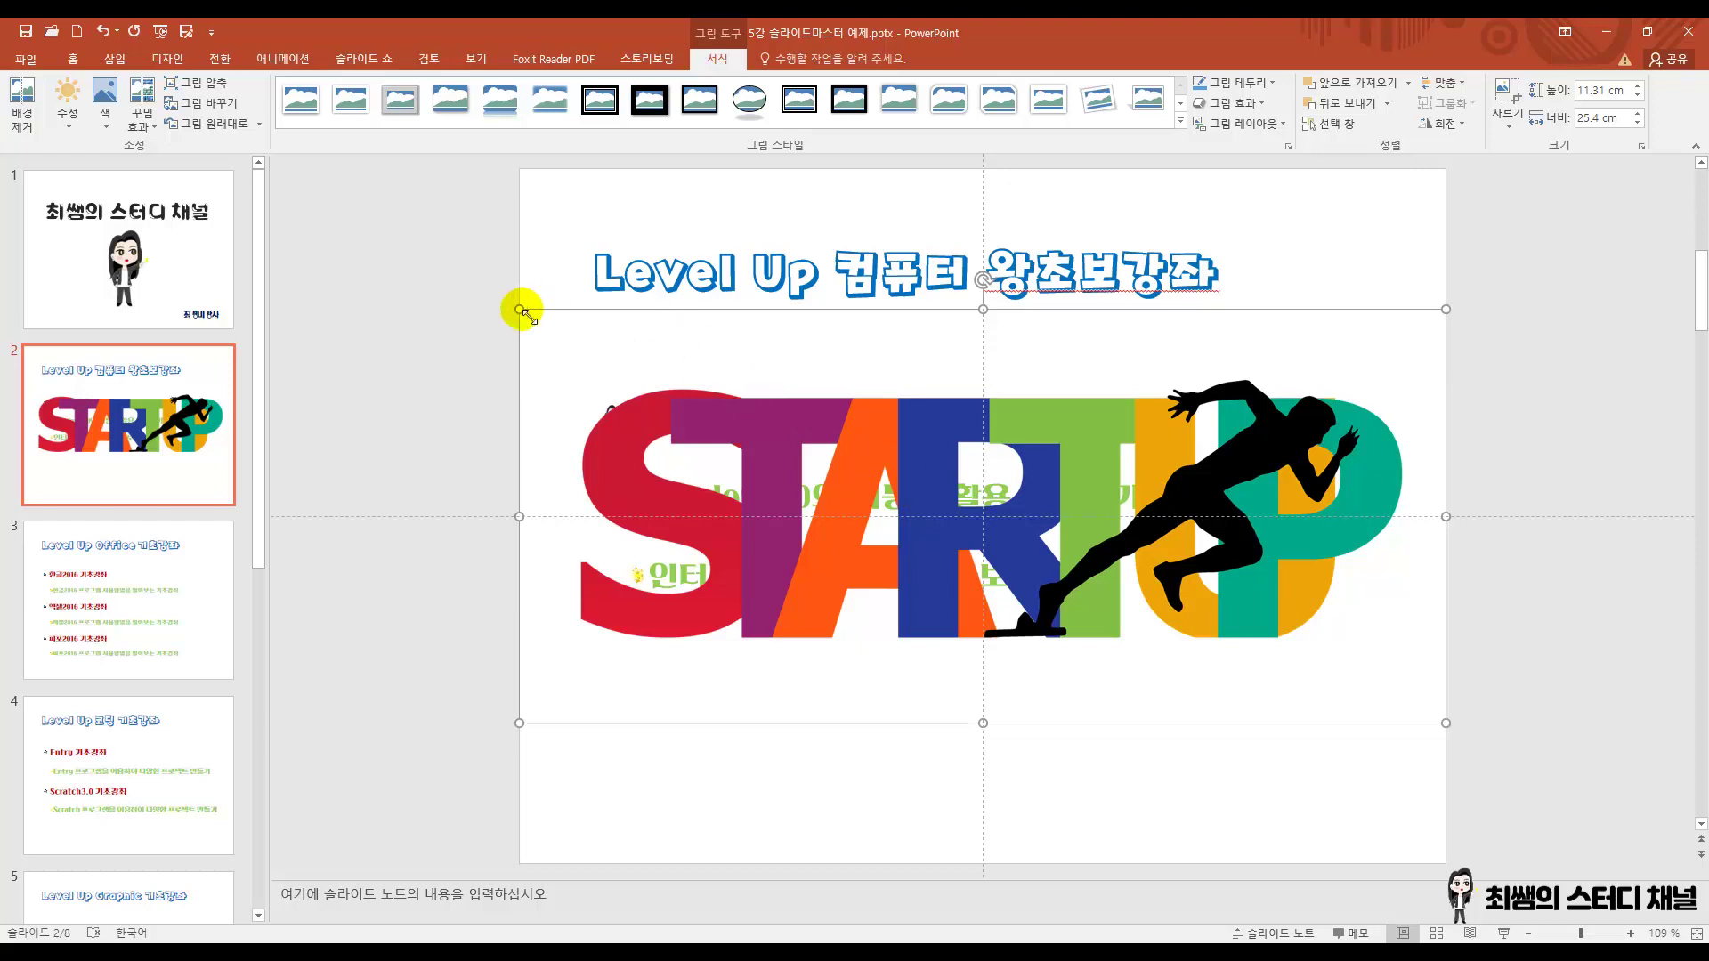
Shrink the STARTUP picture to about 5.52 × 12.4 cm and place it in slide 2's lower-right area, below the text.
{"action": "left_click_drag", "start_coordinate": [519, 309], "coordinate": [968, 494]}
{"action": "left_click_drag", "start_coordinate": [1156, 604], "coordinate": [1132, 710]}
{"action": "left_click_drag", "start_coordinate": [1418, 604], "coordinate": [1385, 621]}
{"action": "left_click_drag", "start_coordinate": [1303, 696], "coordinate": [1326, 683]}
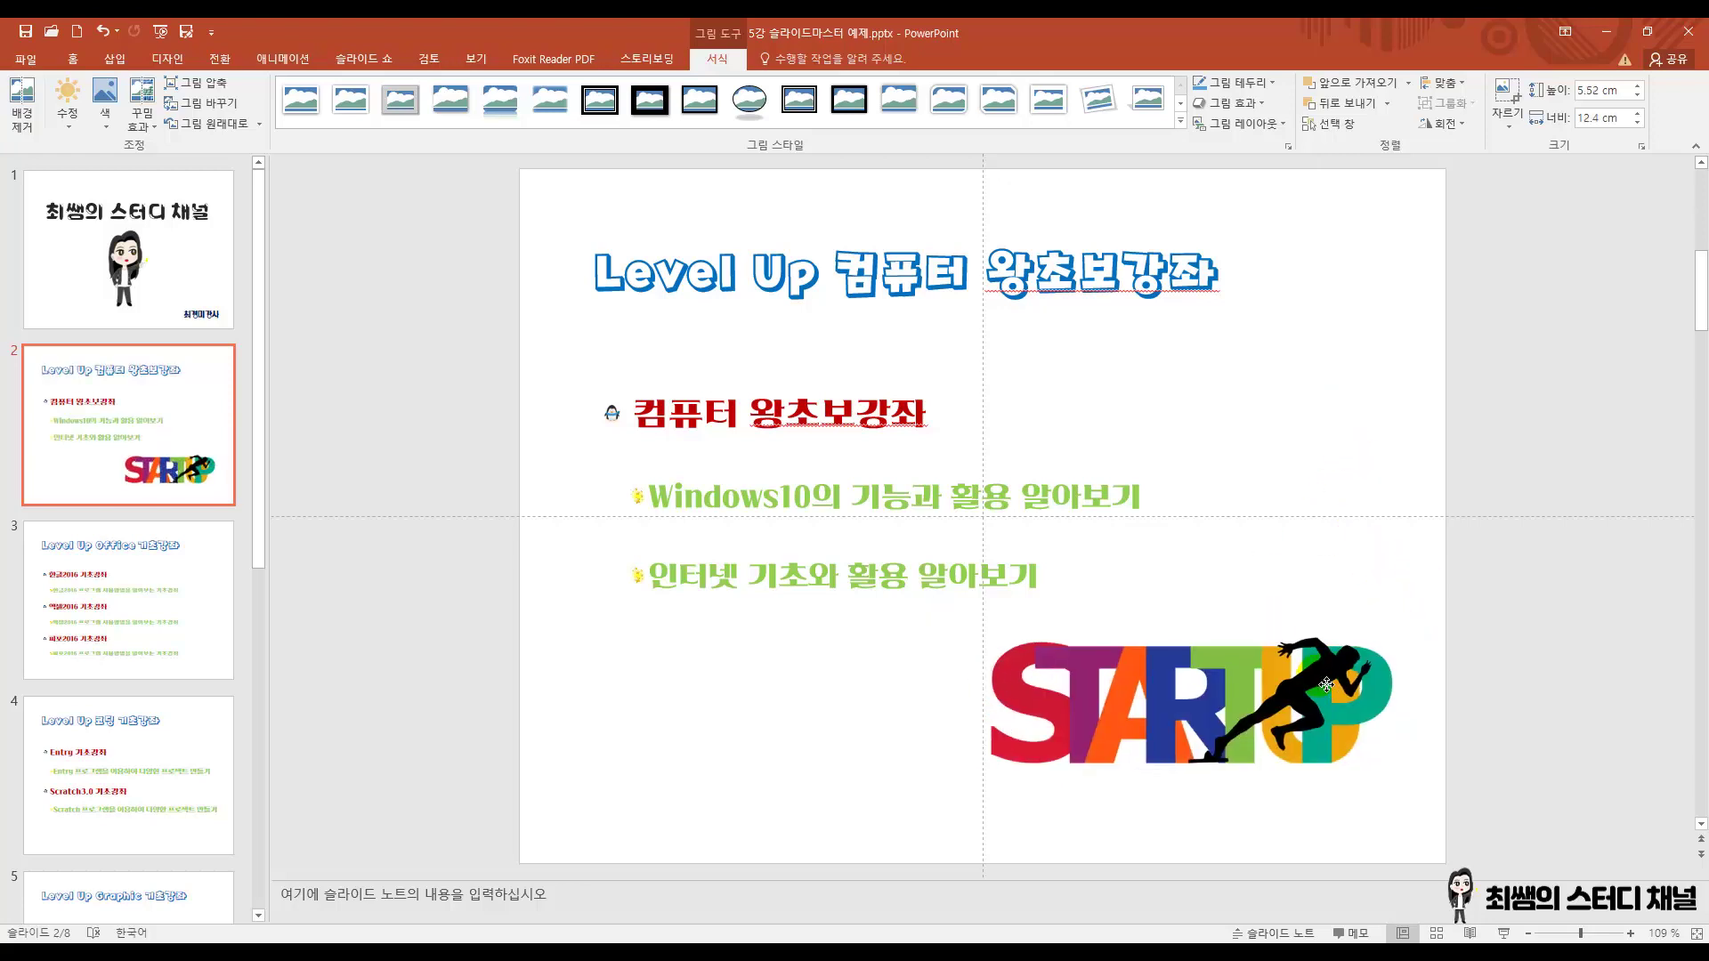
{"action": "left_click", "coordinate": [1333, 436]}
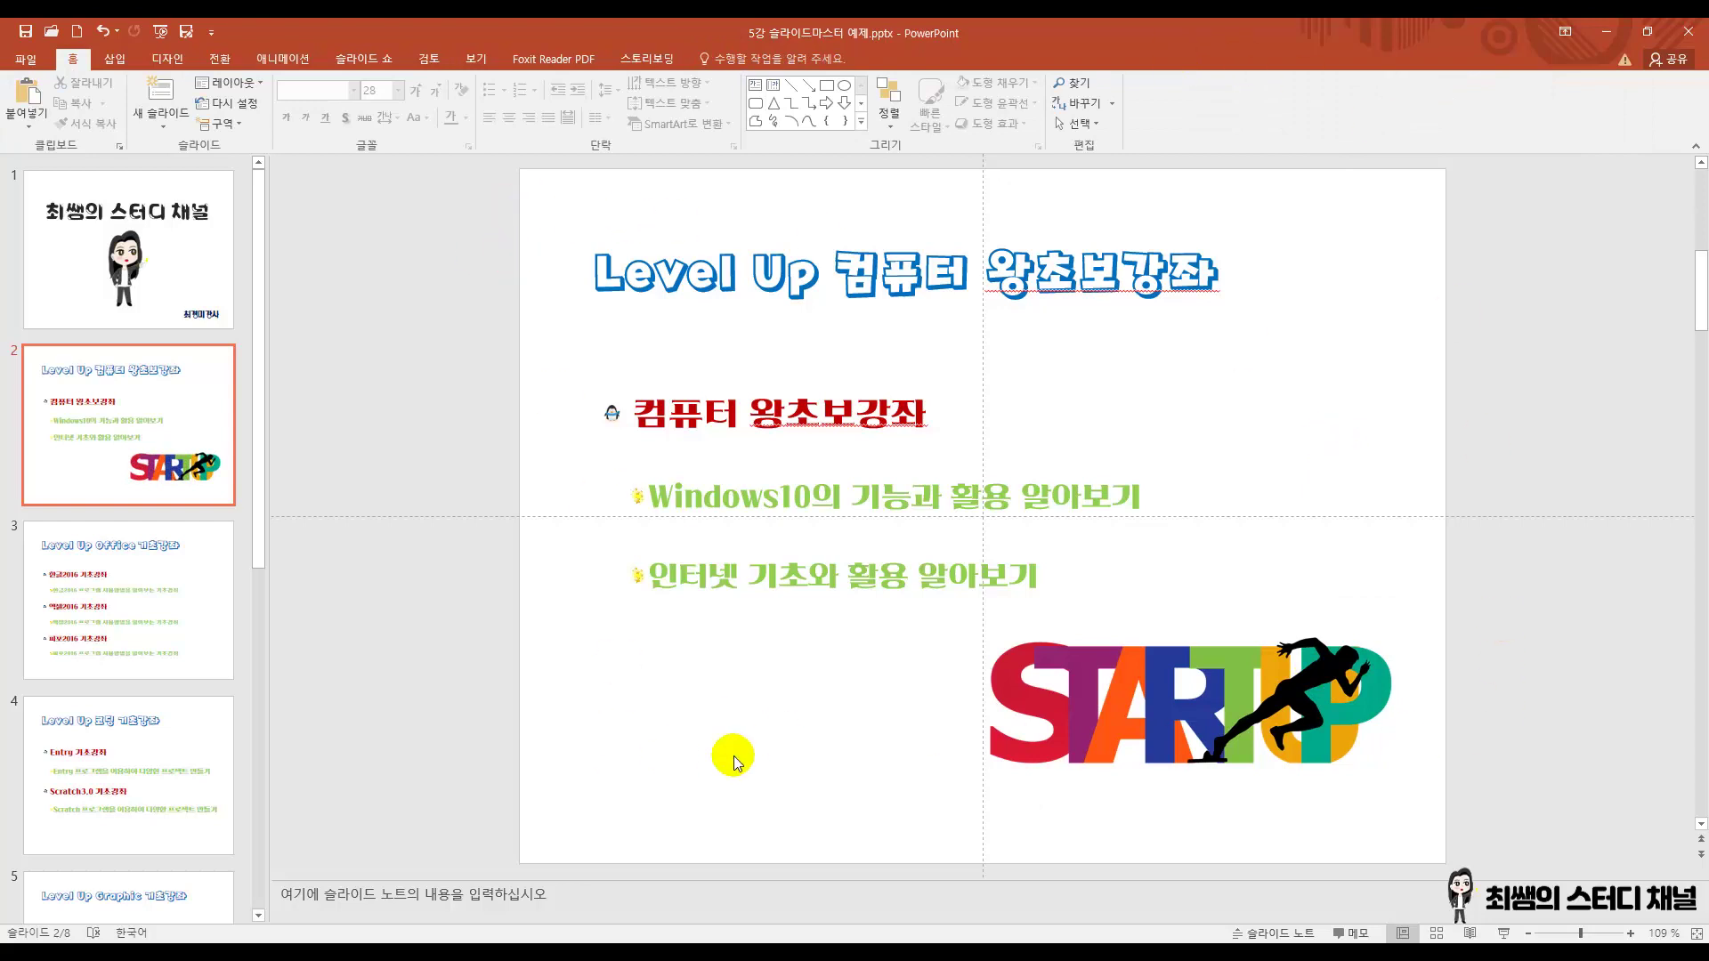
{"action": "left_click_drag", "start_coordinate": [1139, 712], "coordinate": [1133, 716]}
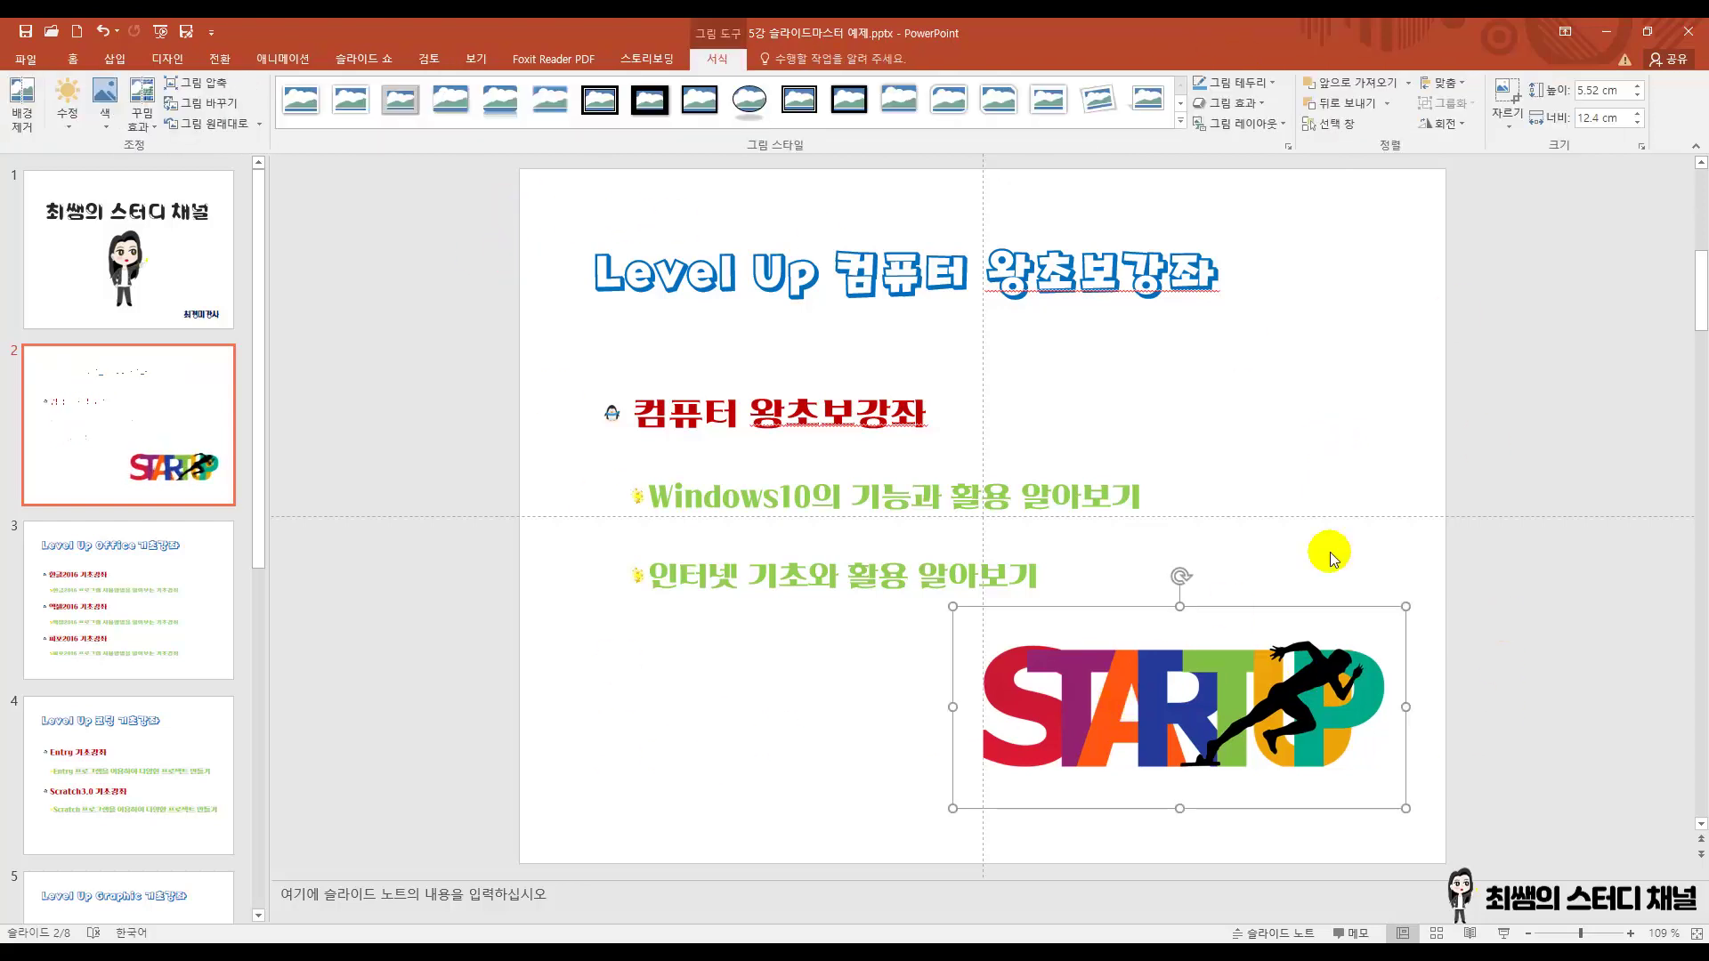
{"action": "left_click", "coordinate": [1420, 471]}
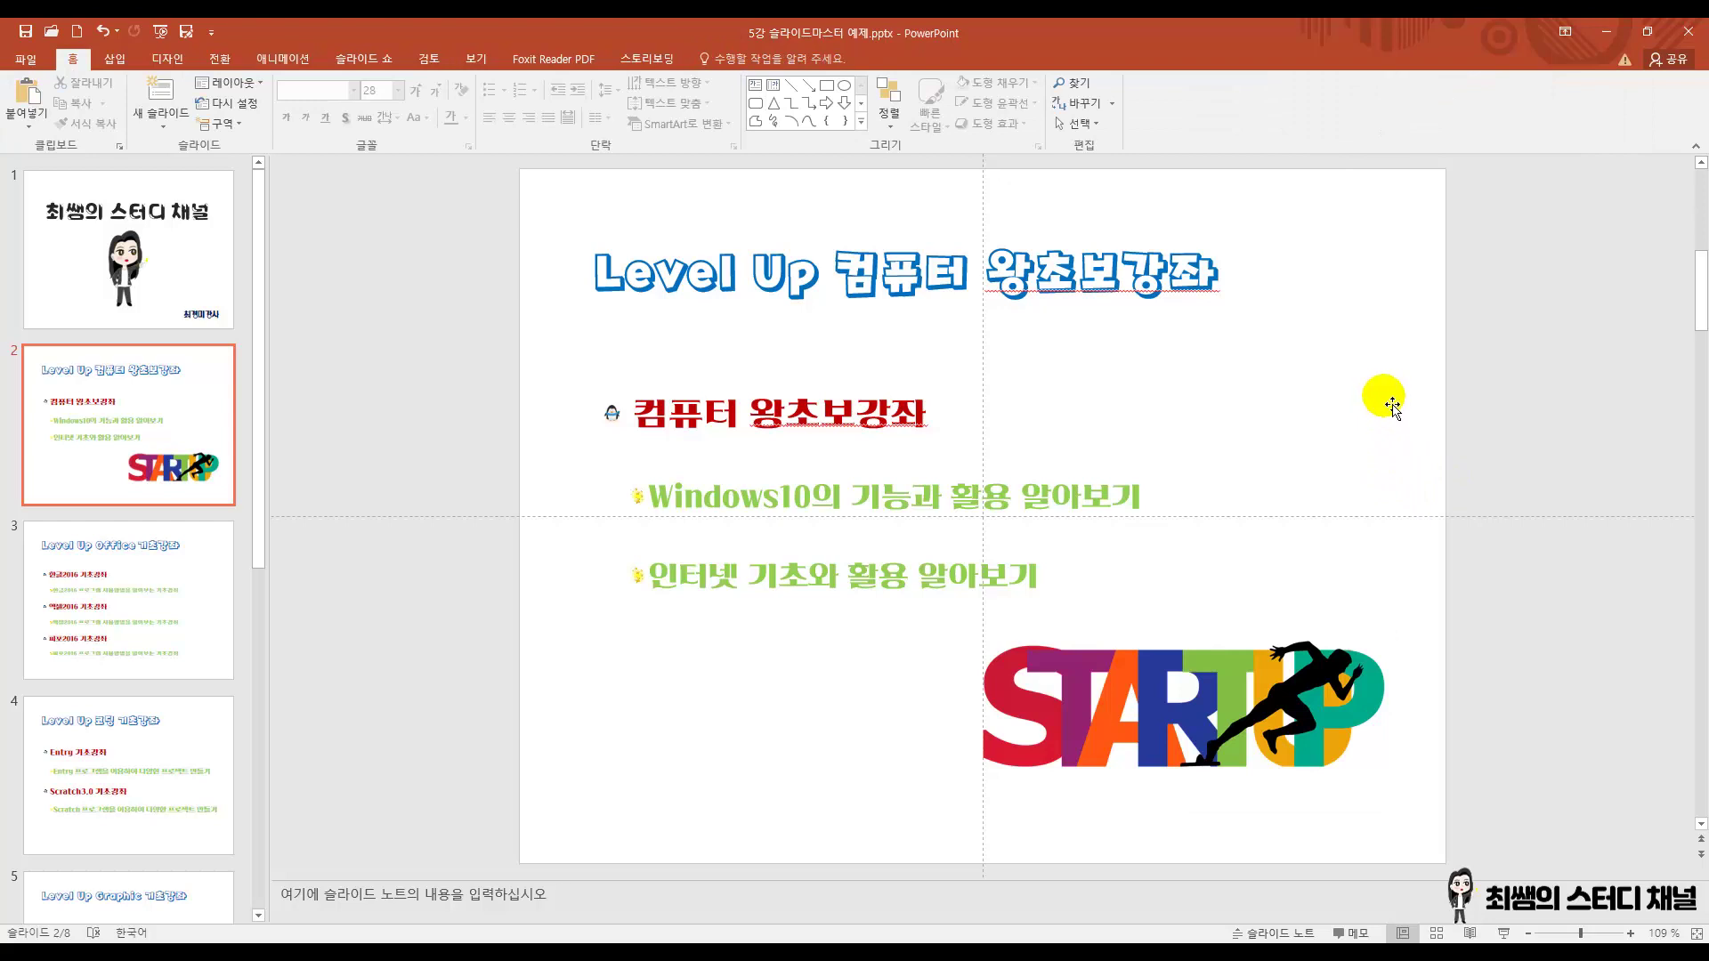
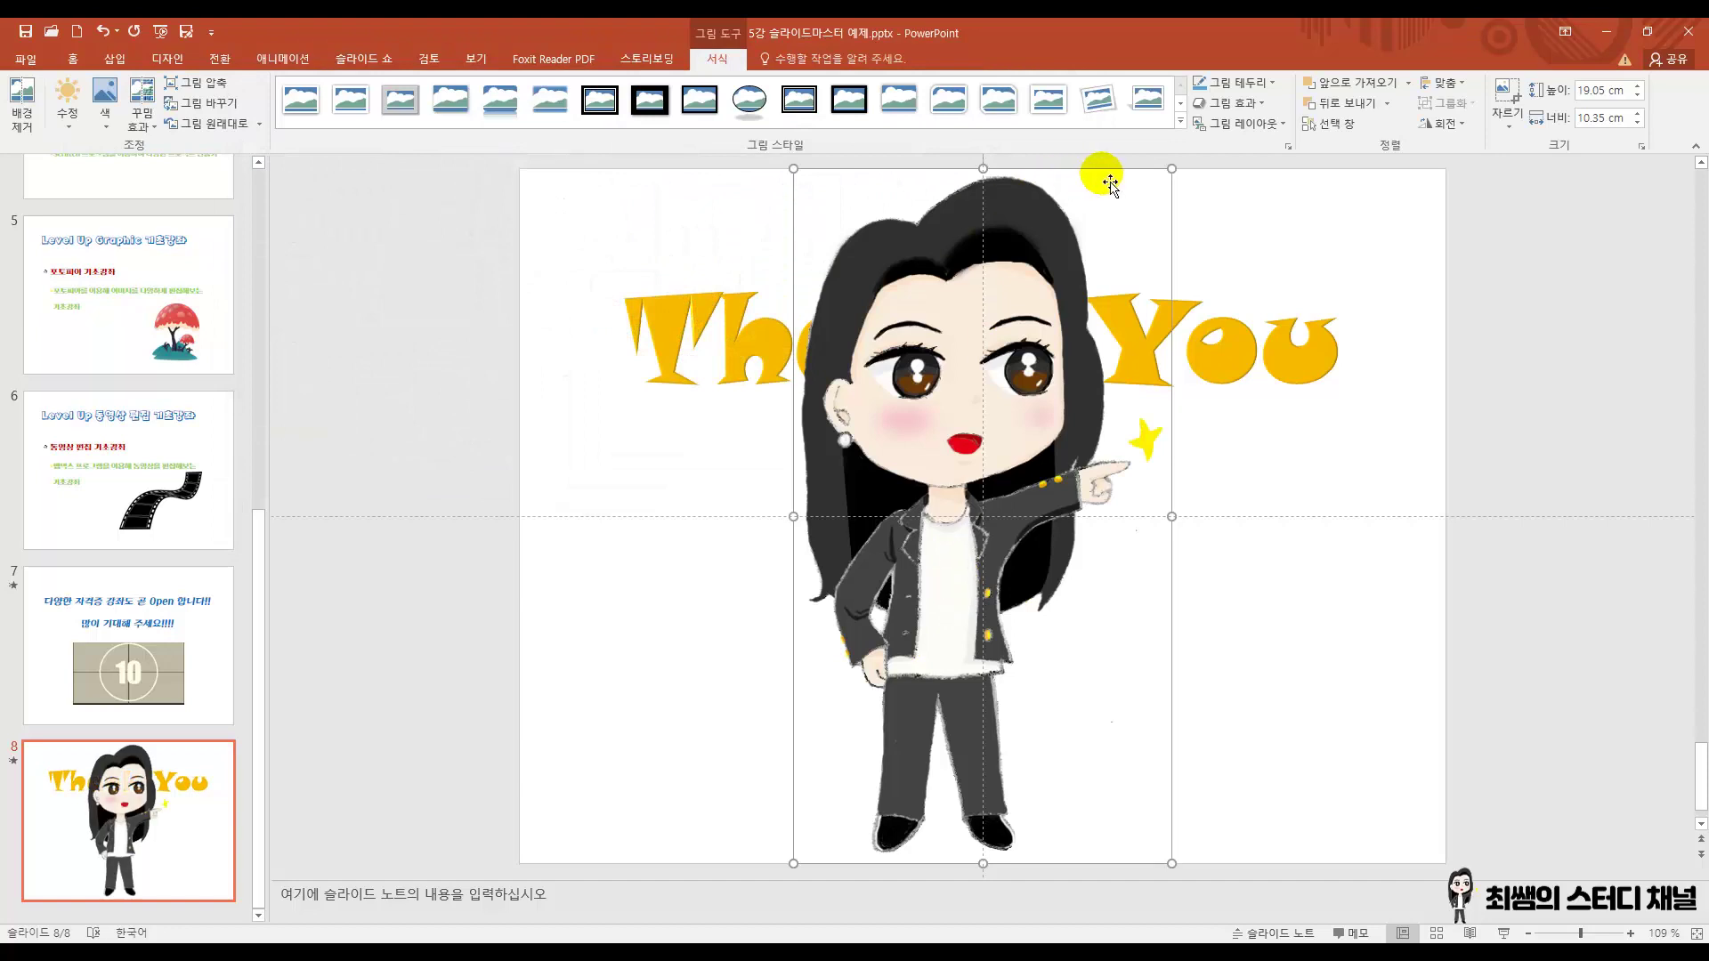
Resize the character picture on slide 8 to about 10.31 × 5.6 cm and place it below "Thank You", left of centre.
{"action": "left_click_drag", "start_coordinate": [1173, 170], "coordinate": [941, 593]}
{"action": "left_click_drag", "start_coordinate": [884, 649], "coordinate": [805, 659]}
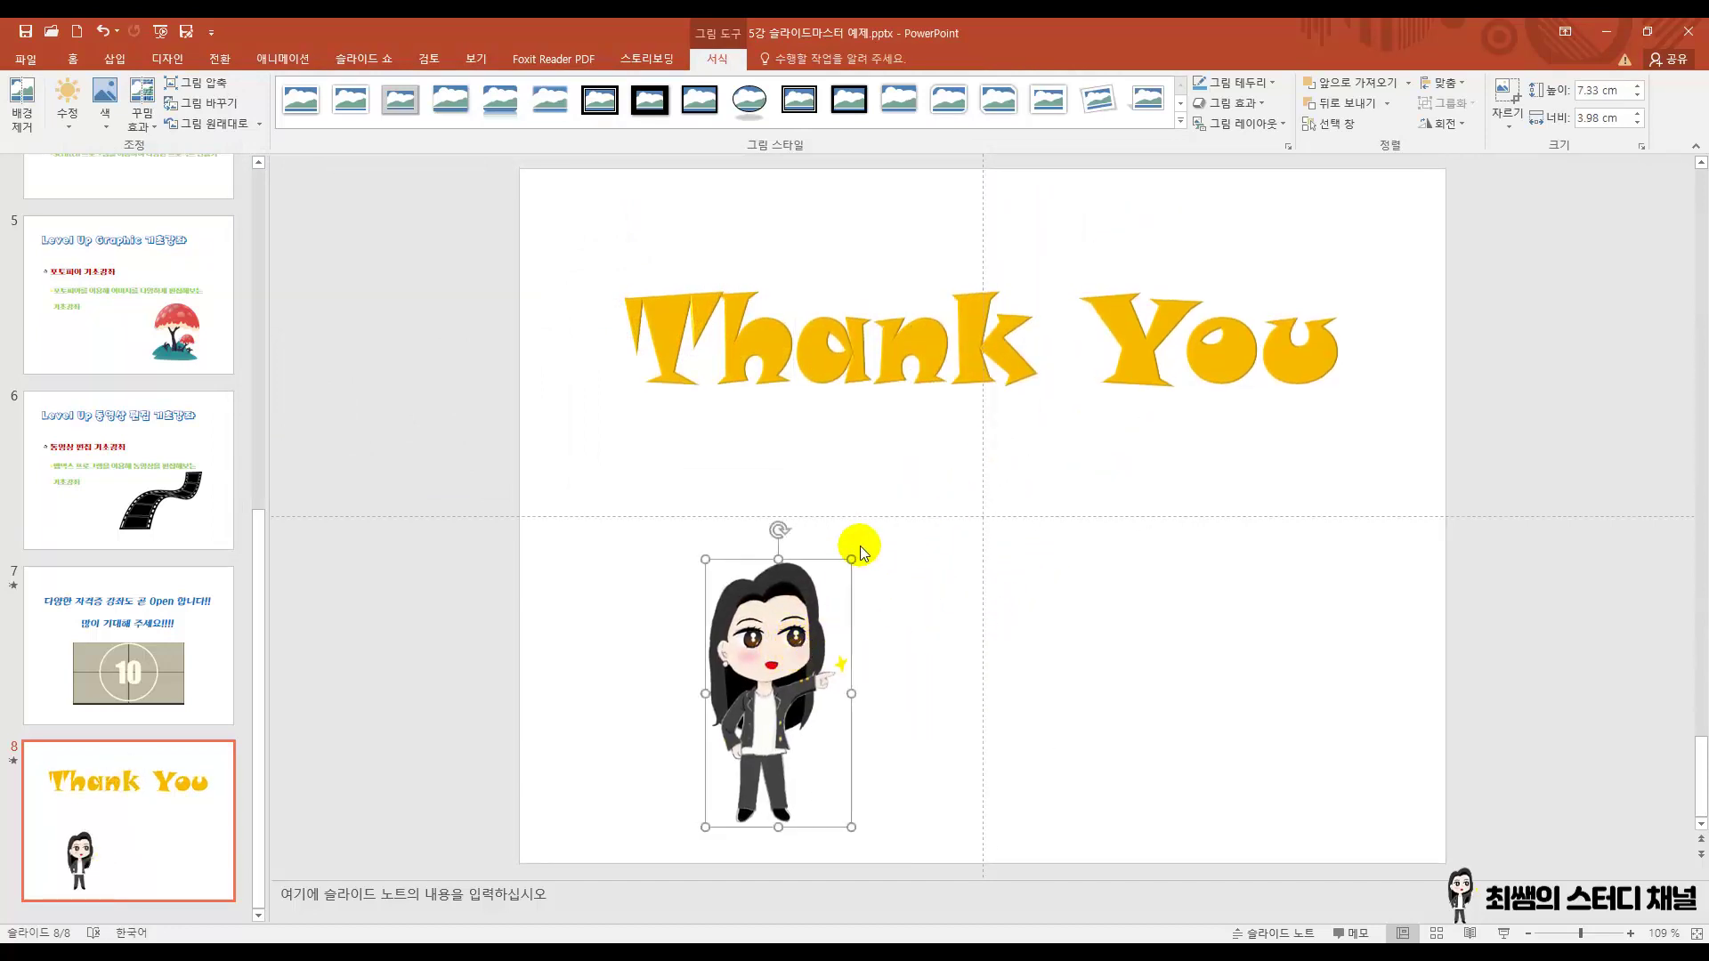
{"action": "left_click_drag", "start_coordinate": [851, 559], "coordinate": [907, 451]}
{"action": "left_click_drag", "start_coordinate": [809, 504], "coordinate": [850, 559]}
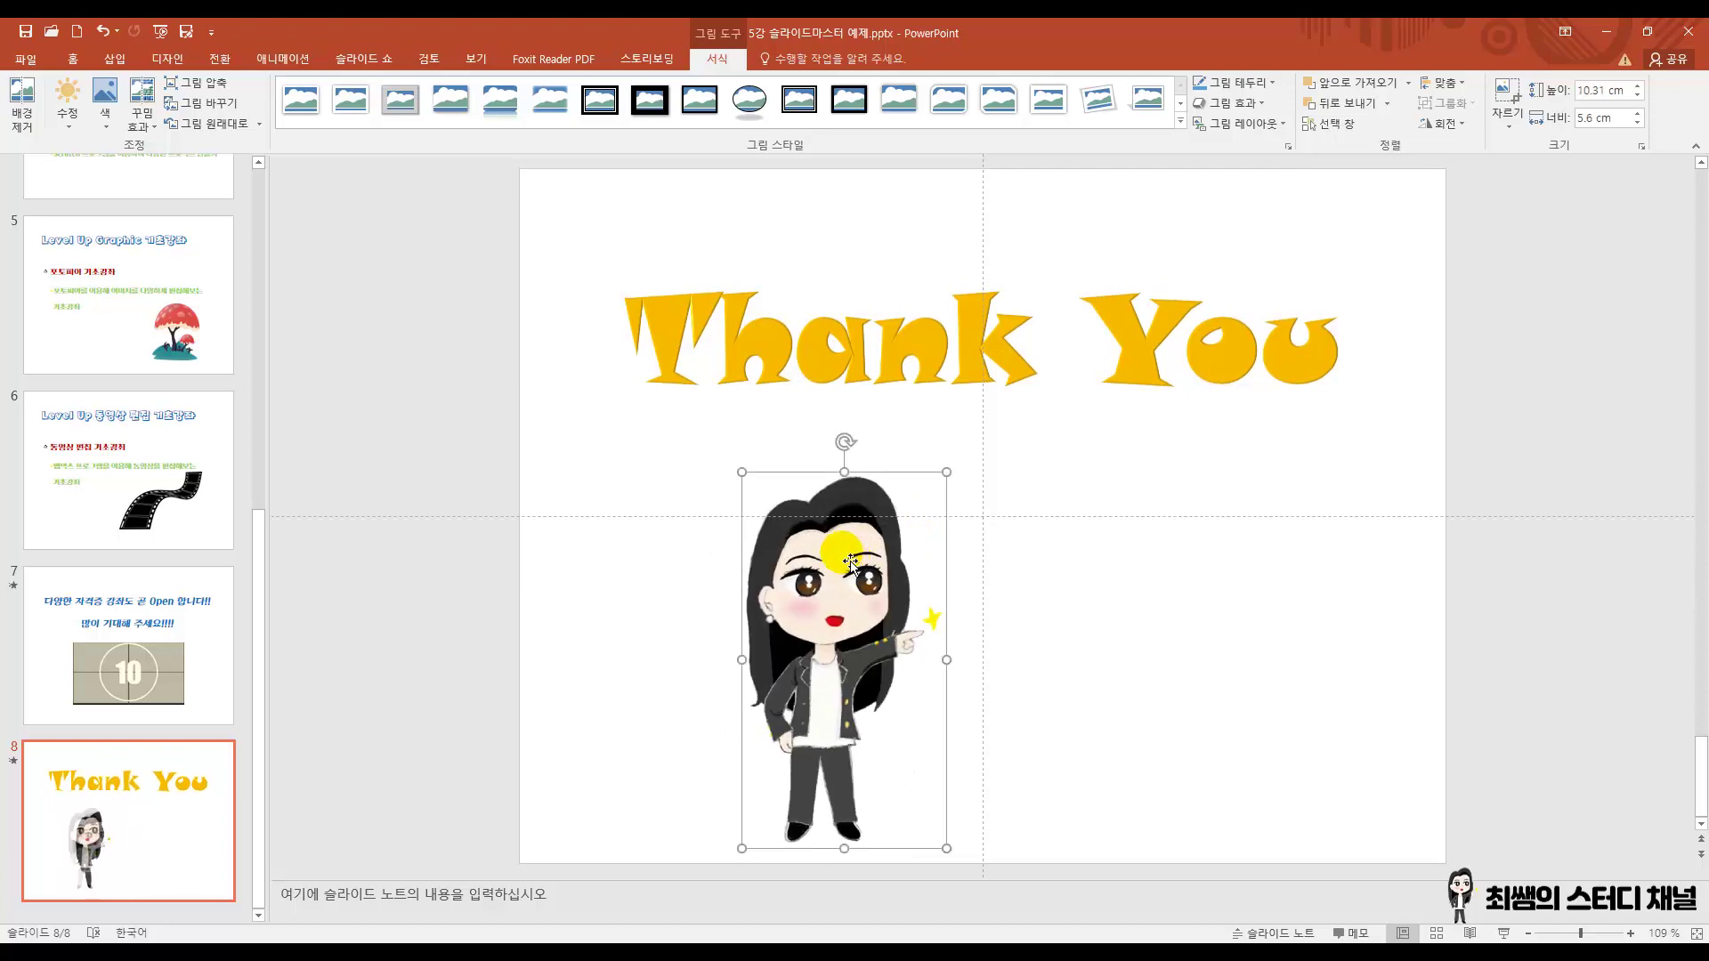
Insert the balloon picture 이미지15.png on slide 8.
{"action": "left_click", "coordinate": [118, 61]}
{"action": "left_click", "coordinate": [135, 103]}
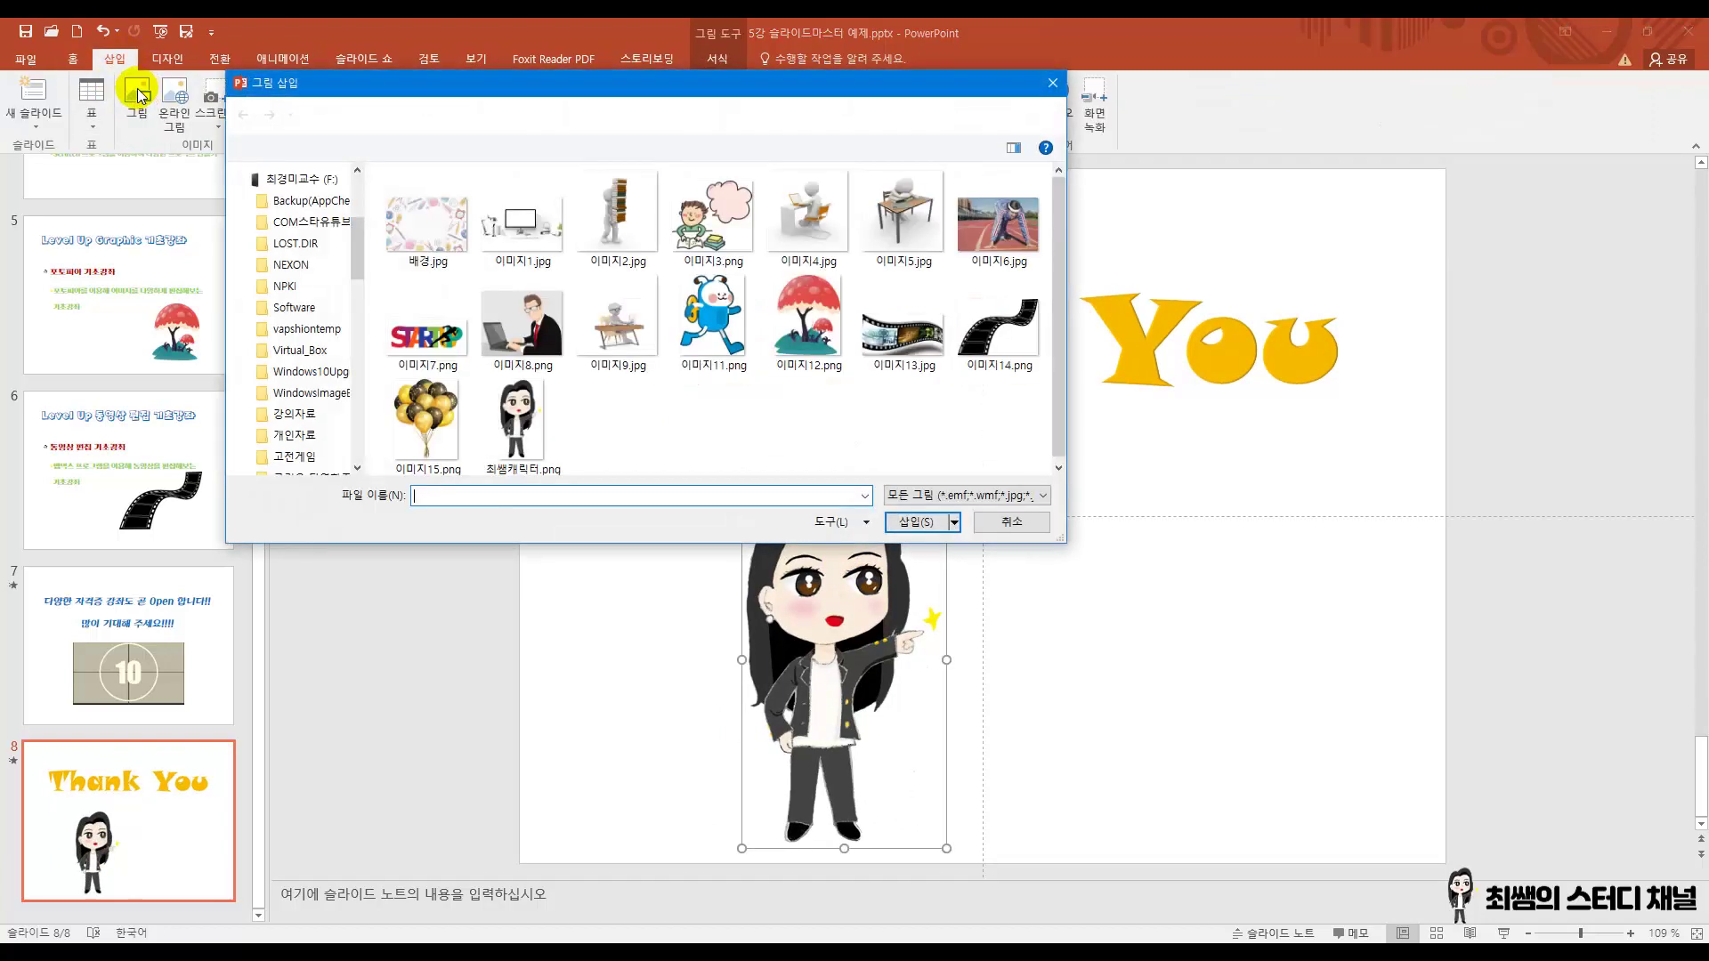
{"action": "left_click", "coordinate": [426, 417]}
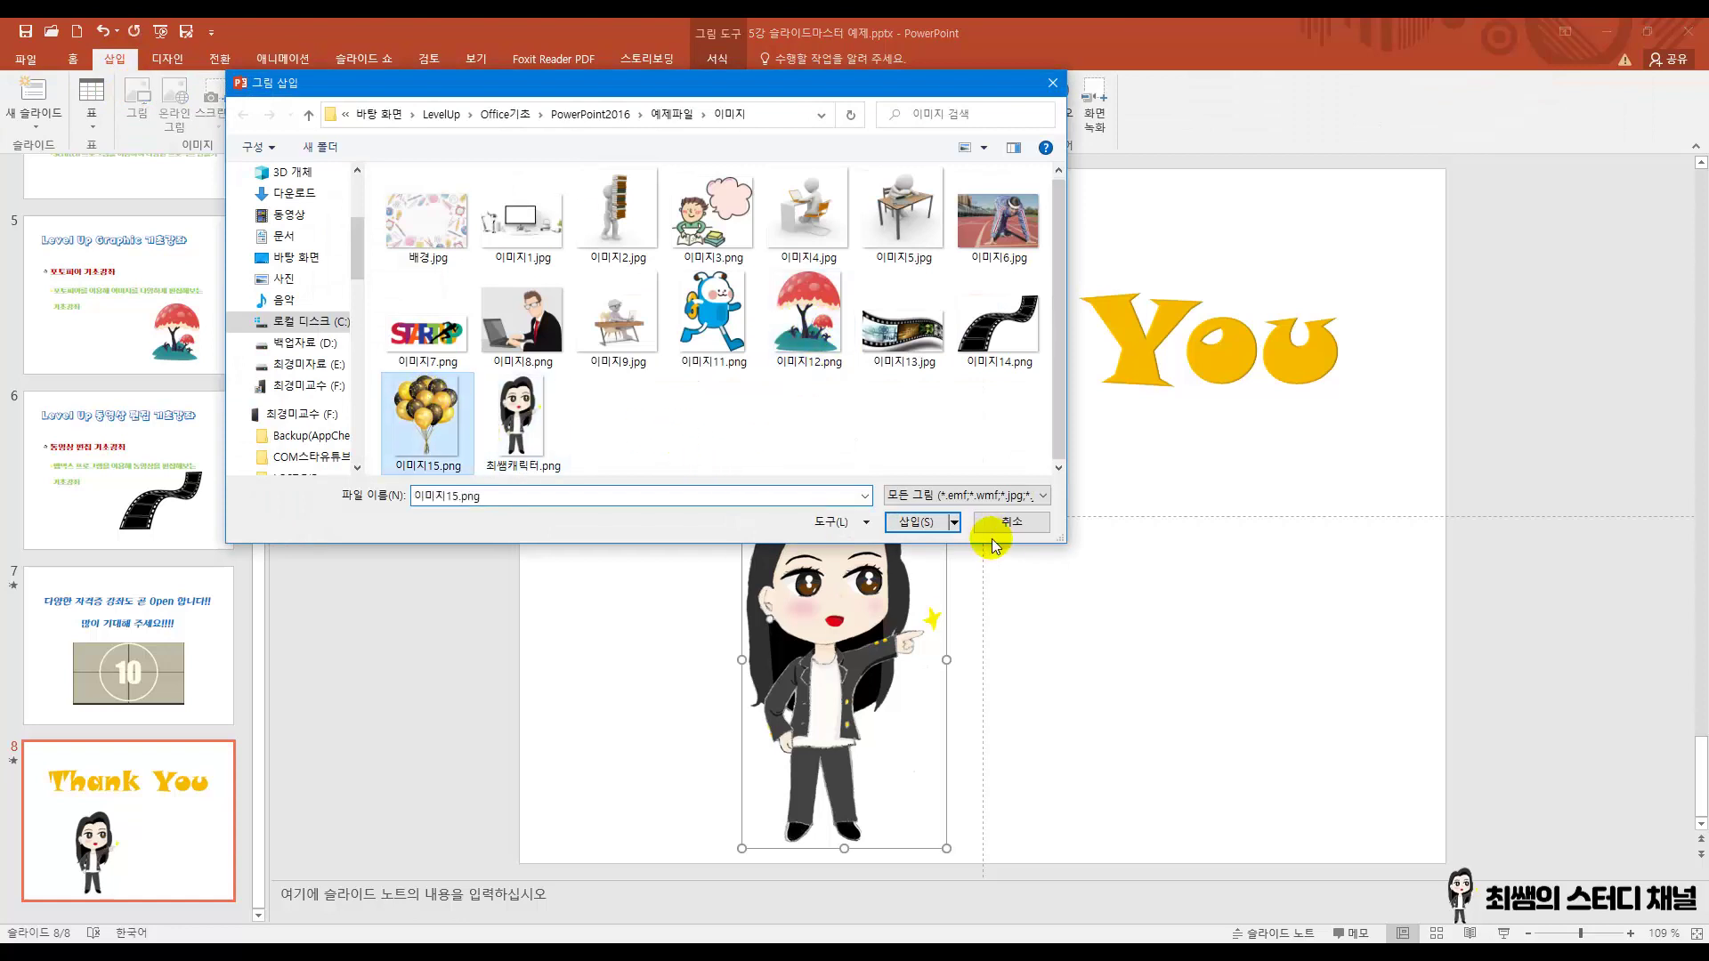
{"action": "left_click", "coordinate": [925, 522]}
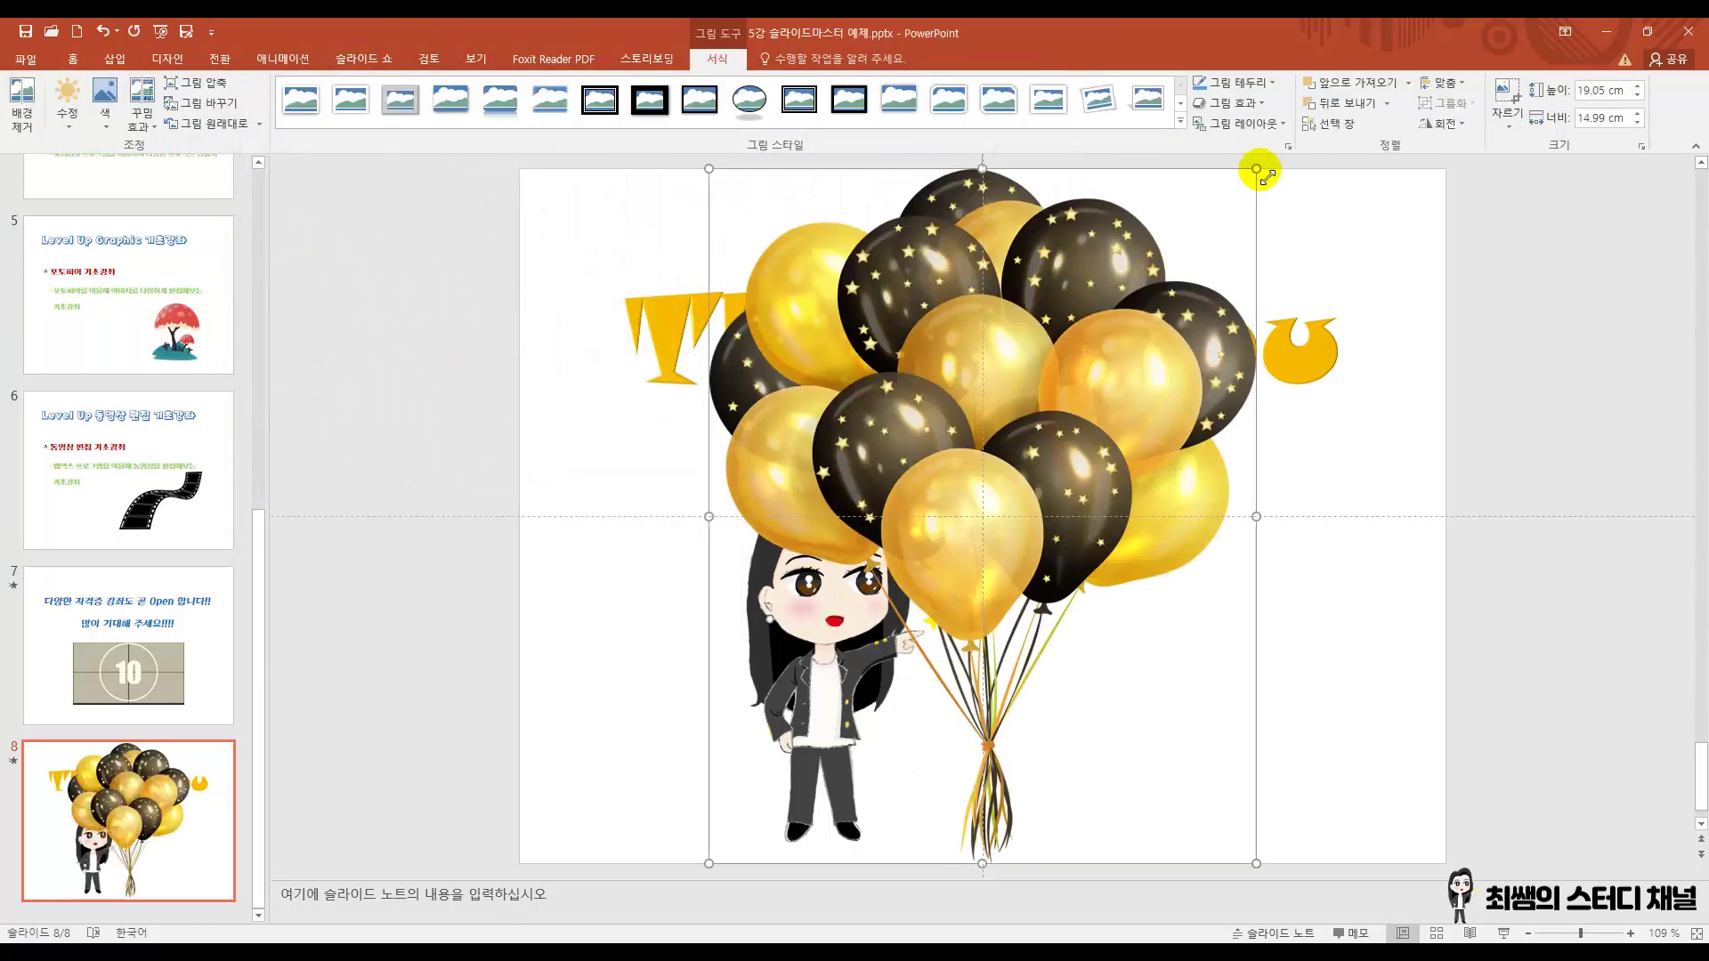
Shrink the balloon picture to about 10.93 × 8.6 cm and position its strings at the character's hand.
{"action": "left_click_drag", "start_coordinate": [1208, 308], "coordinate": [957, 695]}
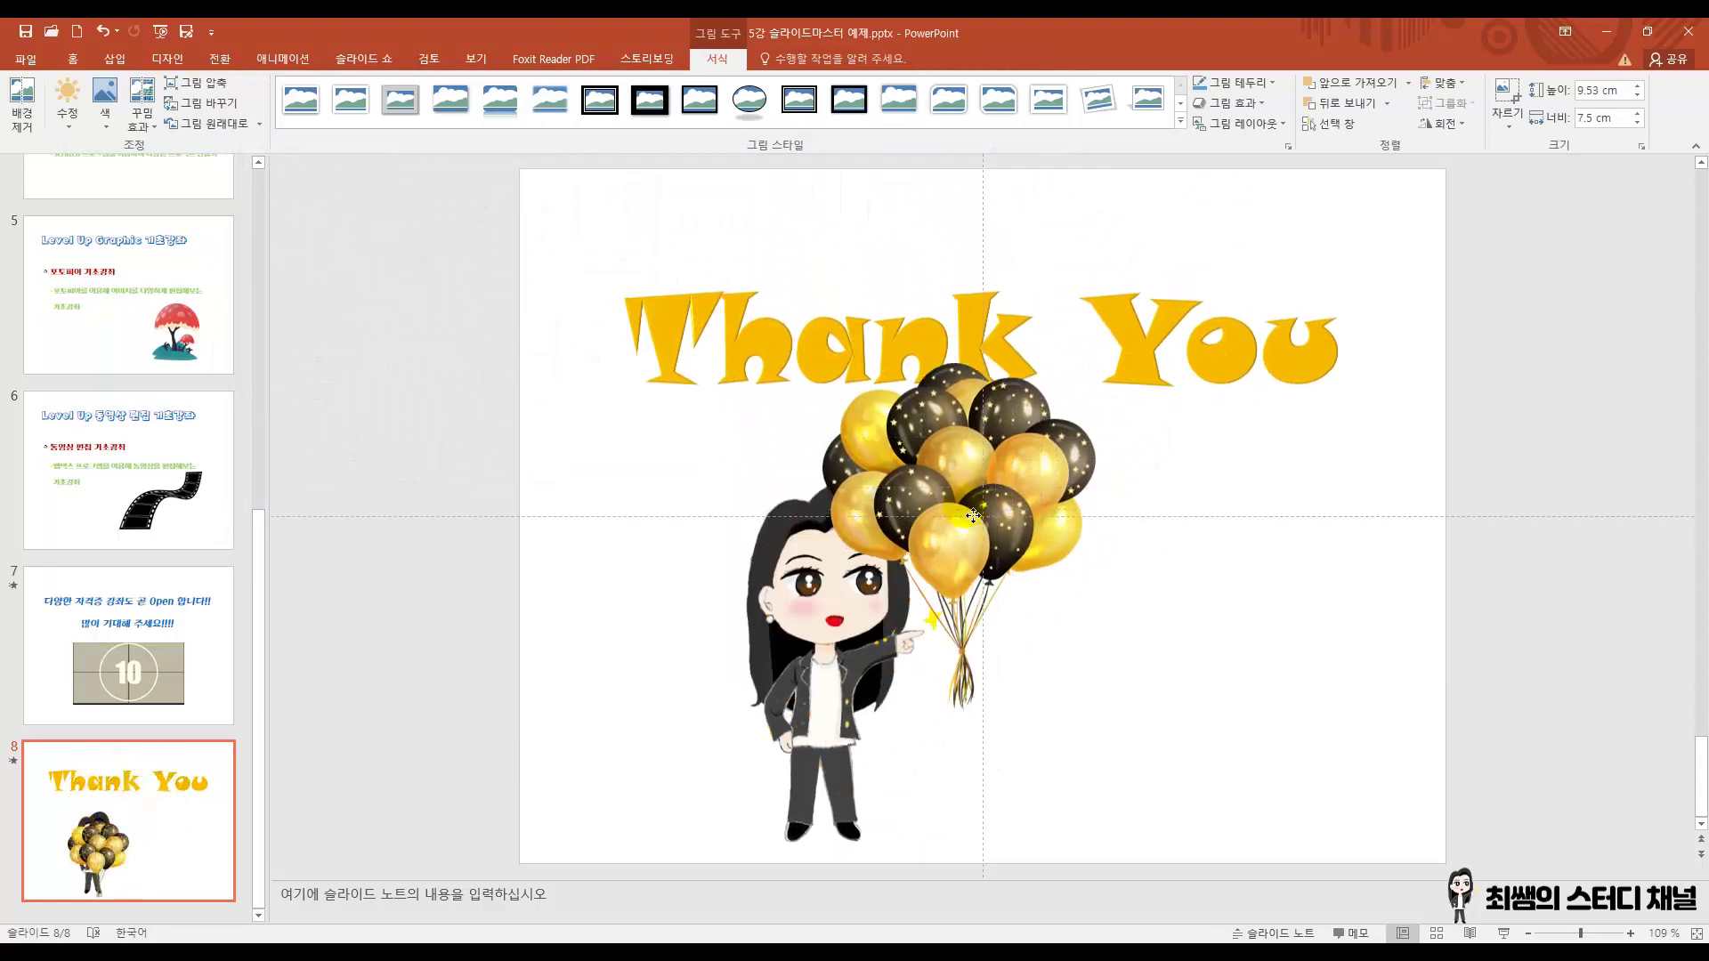
{"action": "mouse_move", "coordinate": [942, 534]}
{"action": "left_mouse_down"}
{"action": "mouse_move", "coordinate": [955, 464]}
{"action": "mouse_move", "coordinate": [918, 519]}
{"action": "left_mouse_up"}
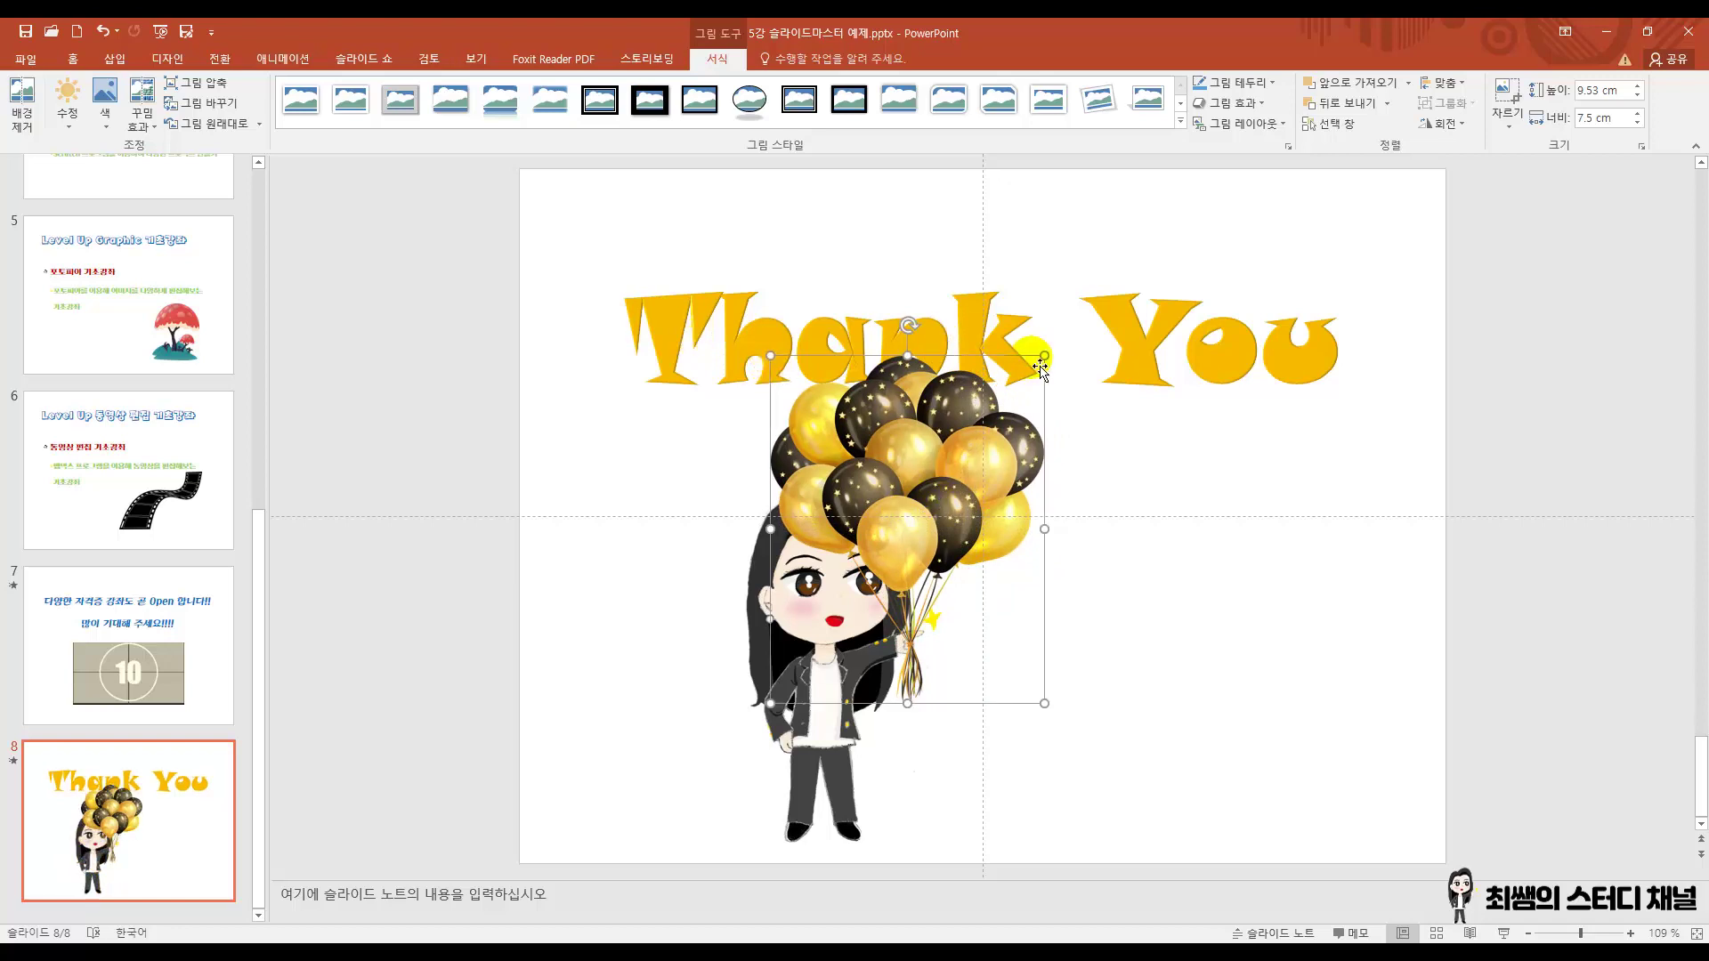
{"action": "left_click_drag", "start_coordinate": [1040, 366], "coordinate": [1078, 392]}
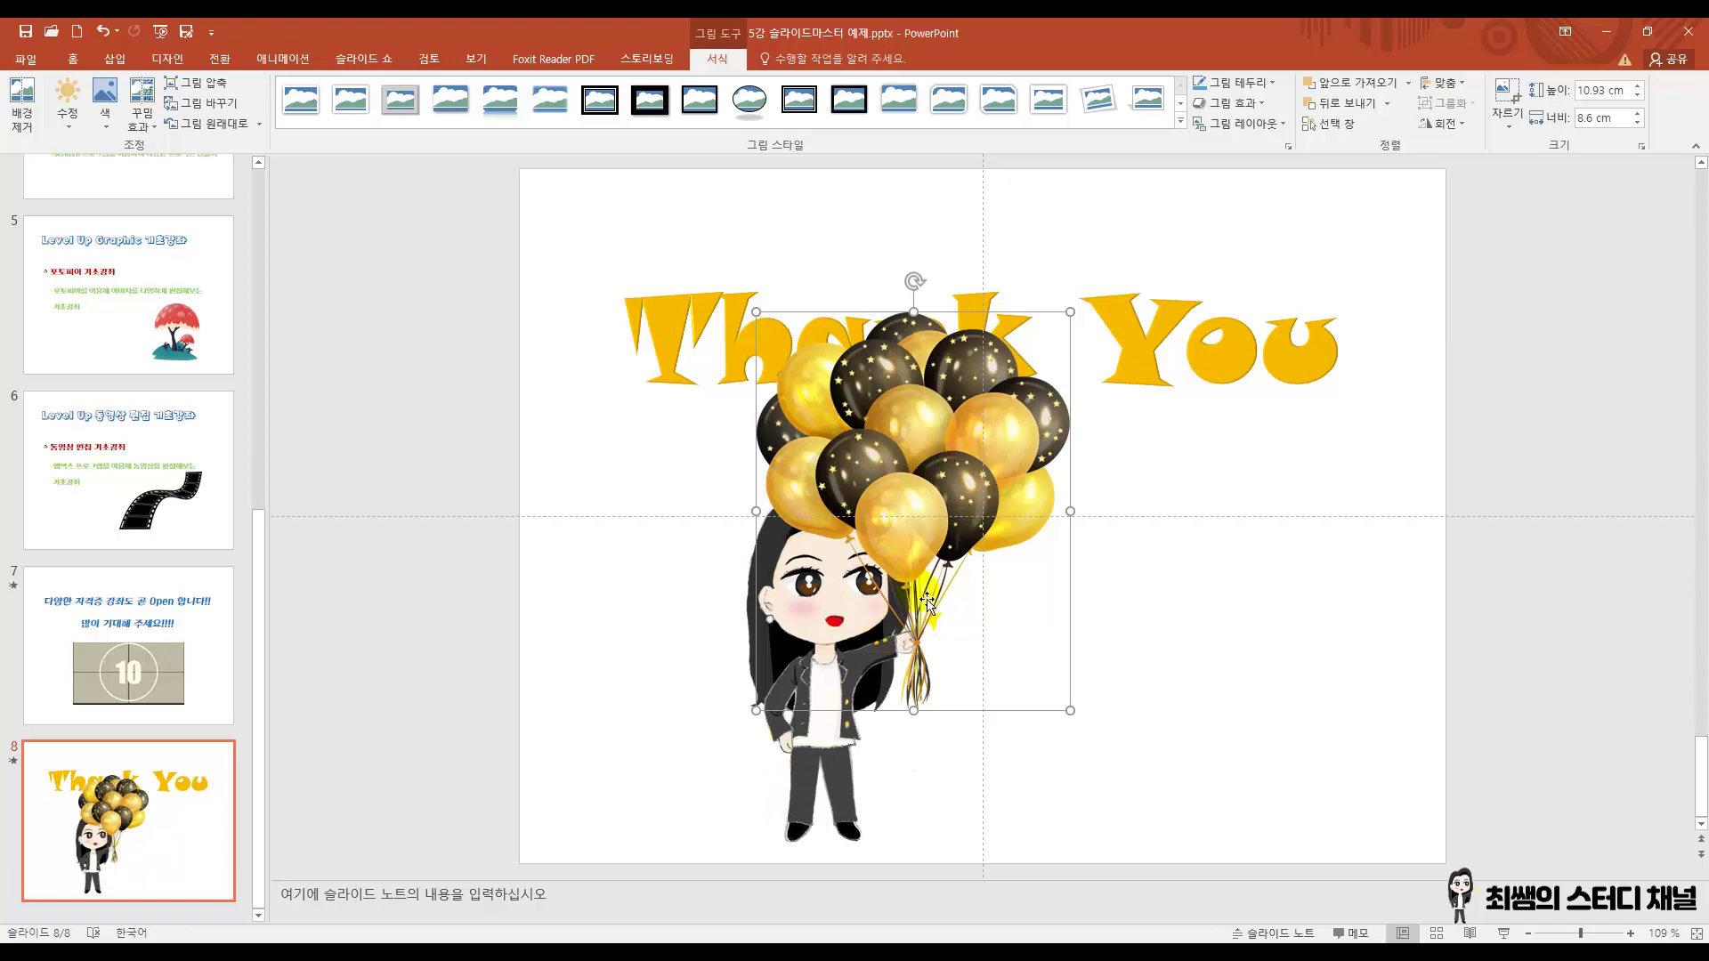
{"action": "left_click_drag", "start_coordinate": [920, 458], "coordinate": [918, 457]}
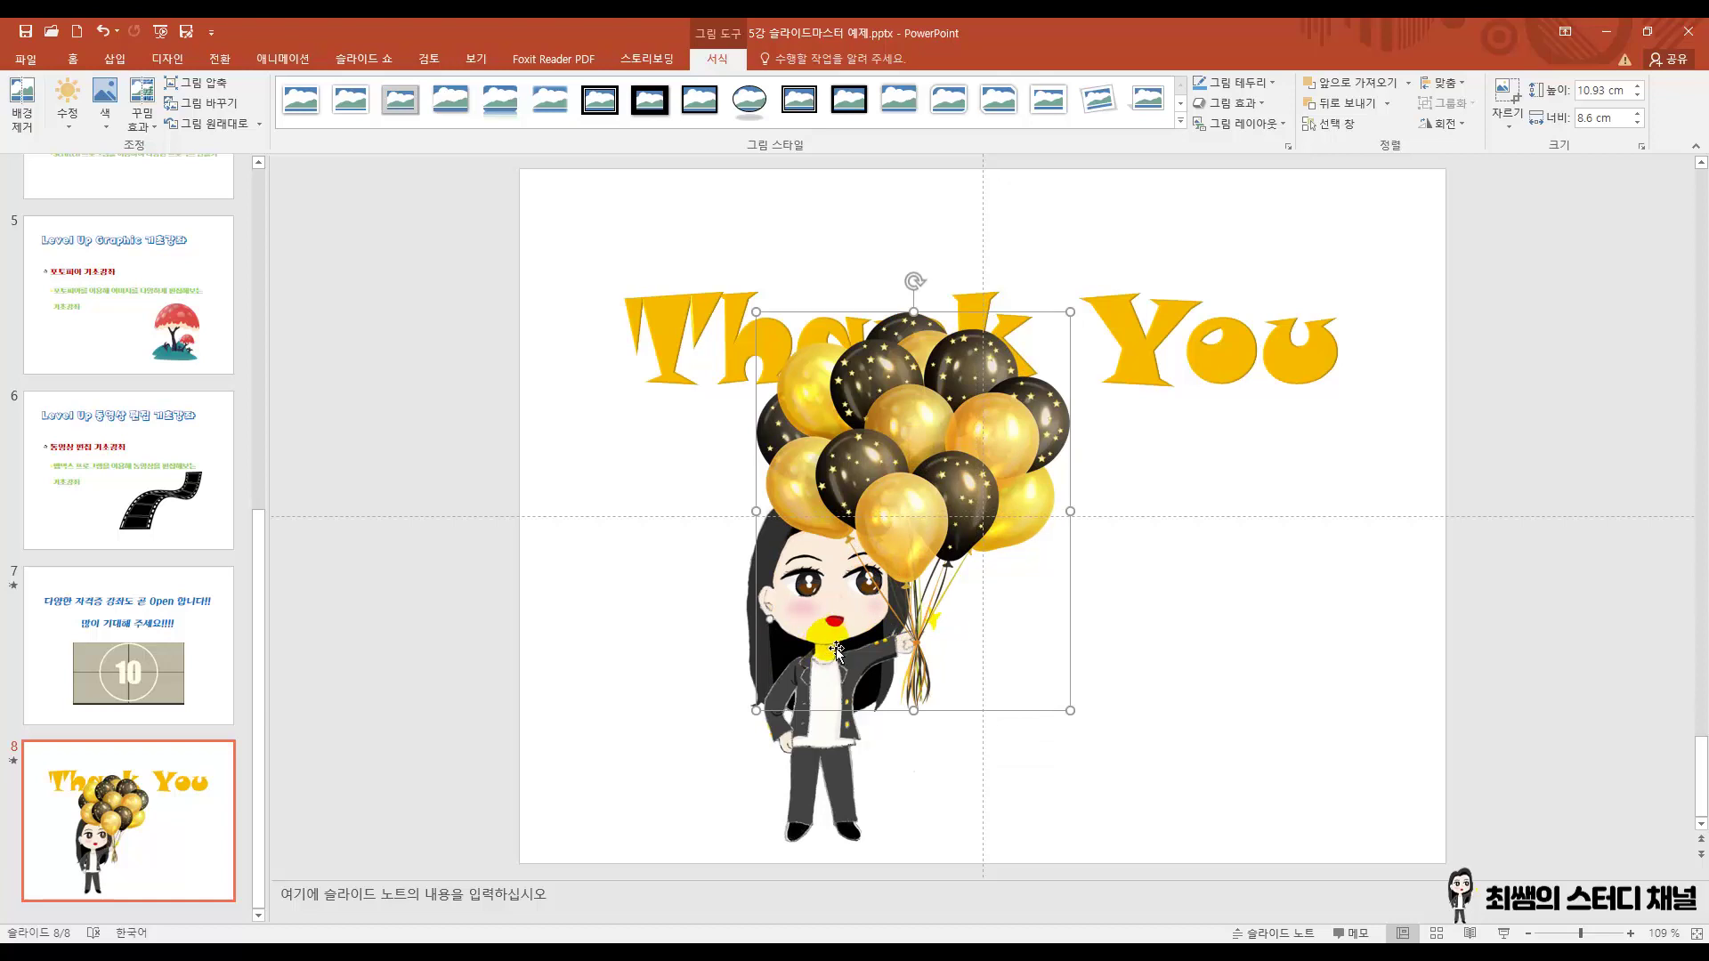
Send the balloon picture to the back, enlarge it to about 13.73 × 10.8 cm and realign its strings with the character's hand.
{"action": "left_click", "coordinate": [1387, 103]}
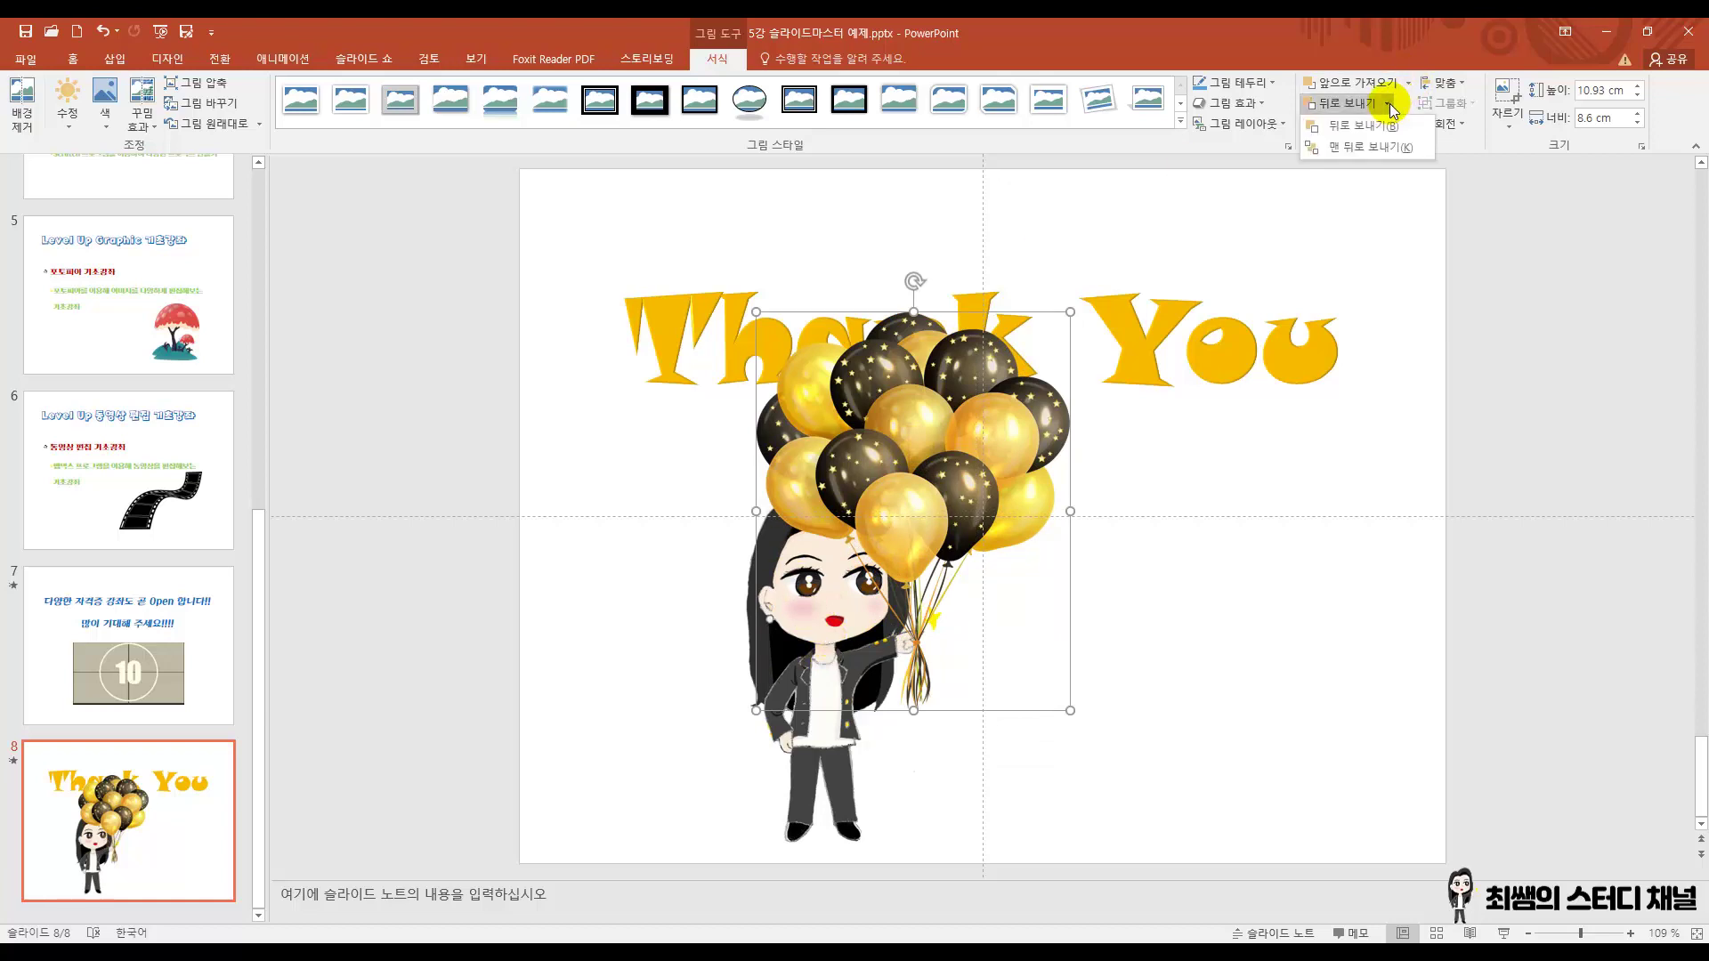
{"action": "left_click", "coordinate": [1381, 148]}
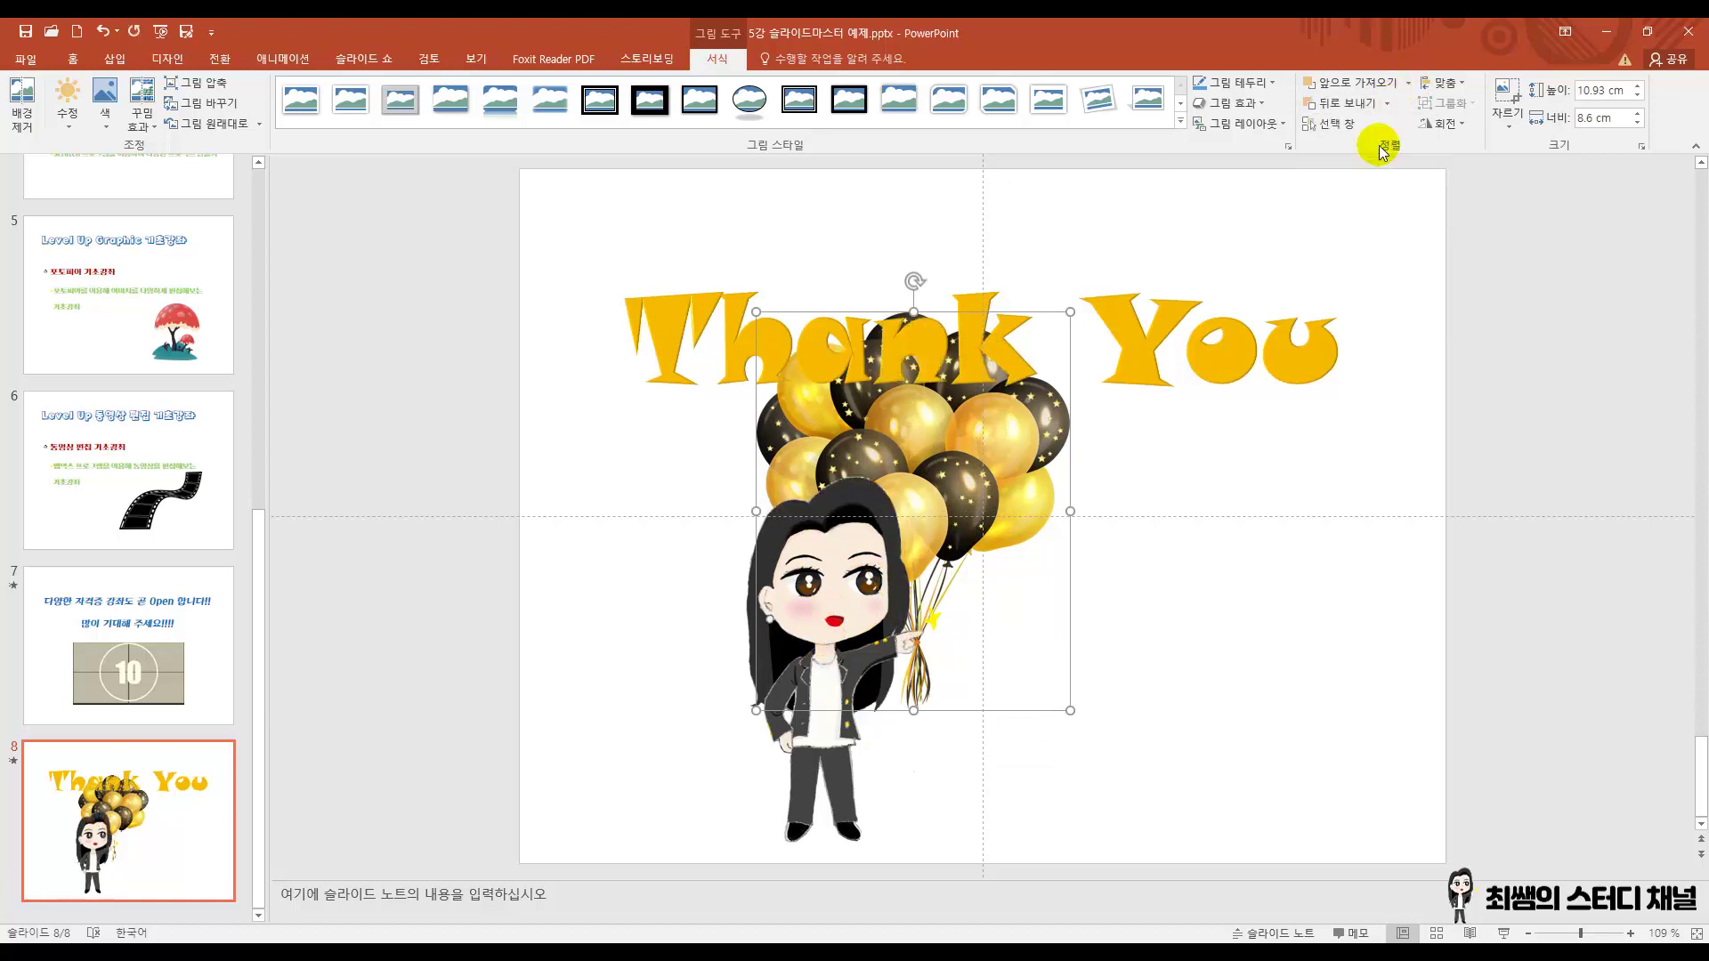
{"action": "left_click_drag", "start_coordinate": [1070, 312], "coordinate": [1152, 267]}
{"action": "left_click_drag", "start_coordinate": [979, 651], "coordinate": [927, 657]}
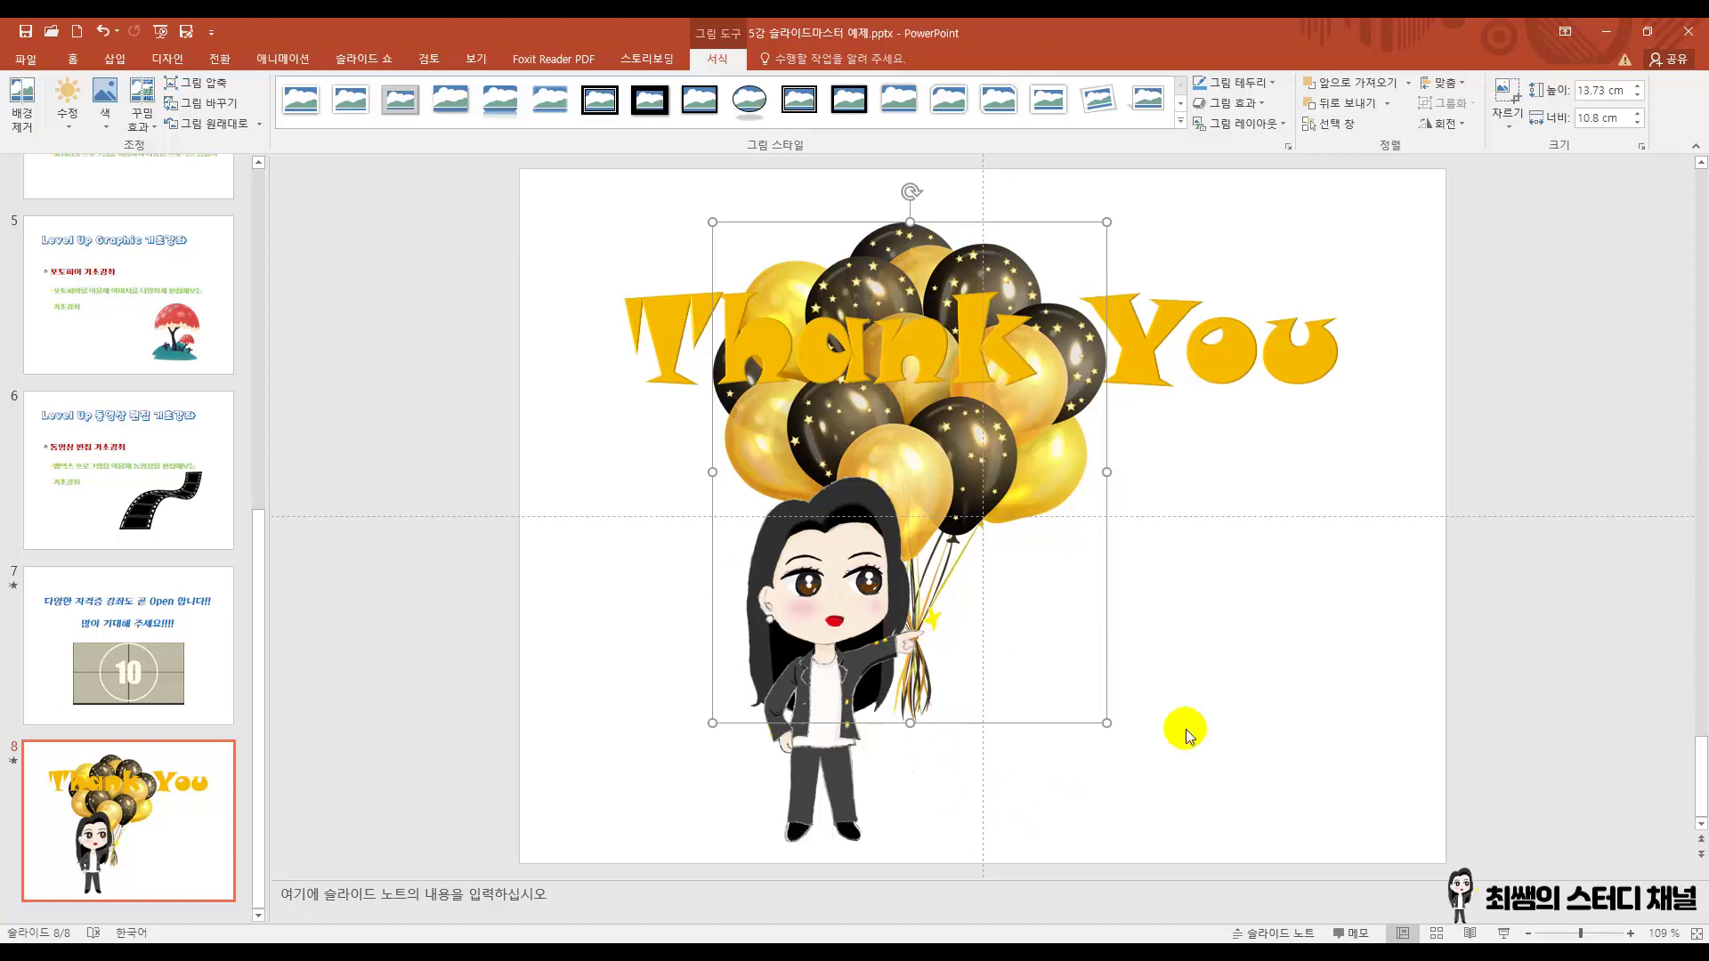
Try moving the balloon picture on its own away from the character, and undo the move.
{"action": "left_click", "coordinate": [1297, 723]}
{"action": "left_click", "coordinate": [930, 486]}
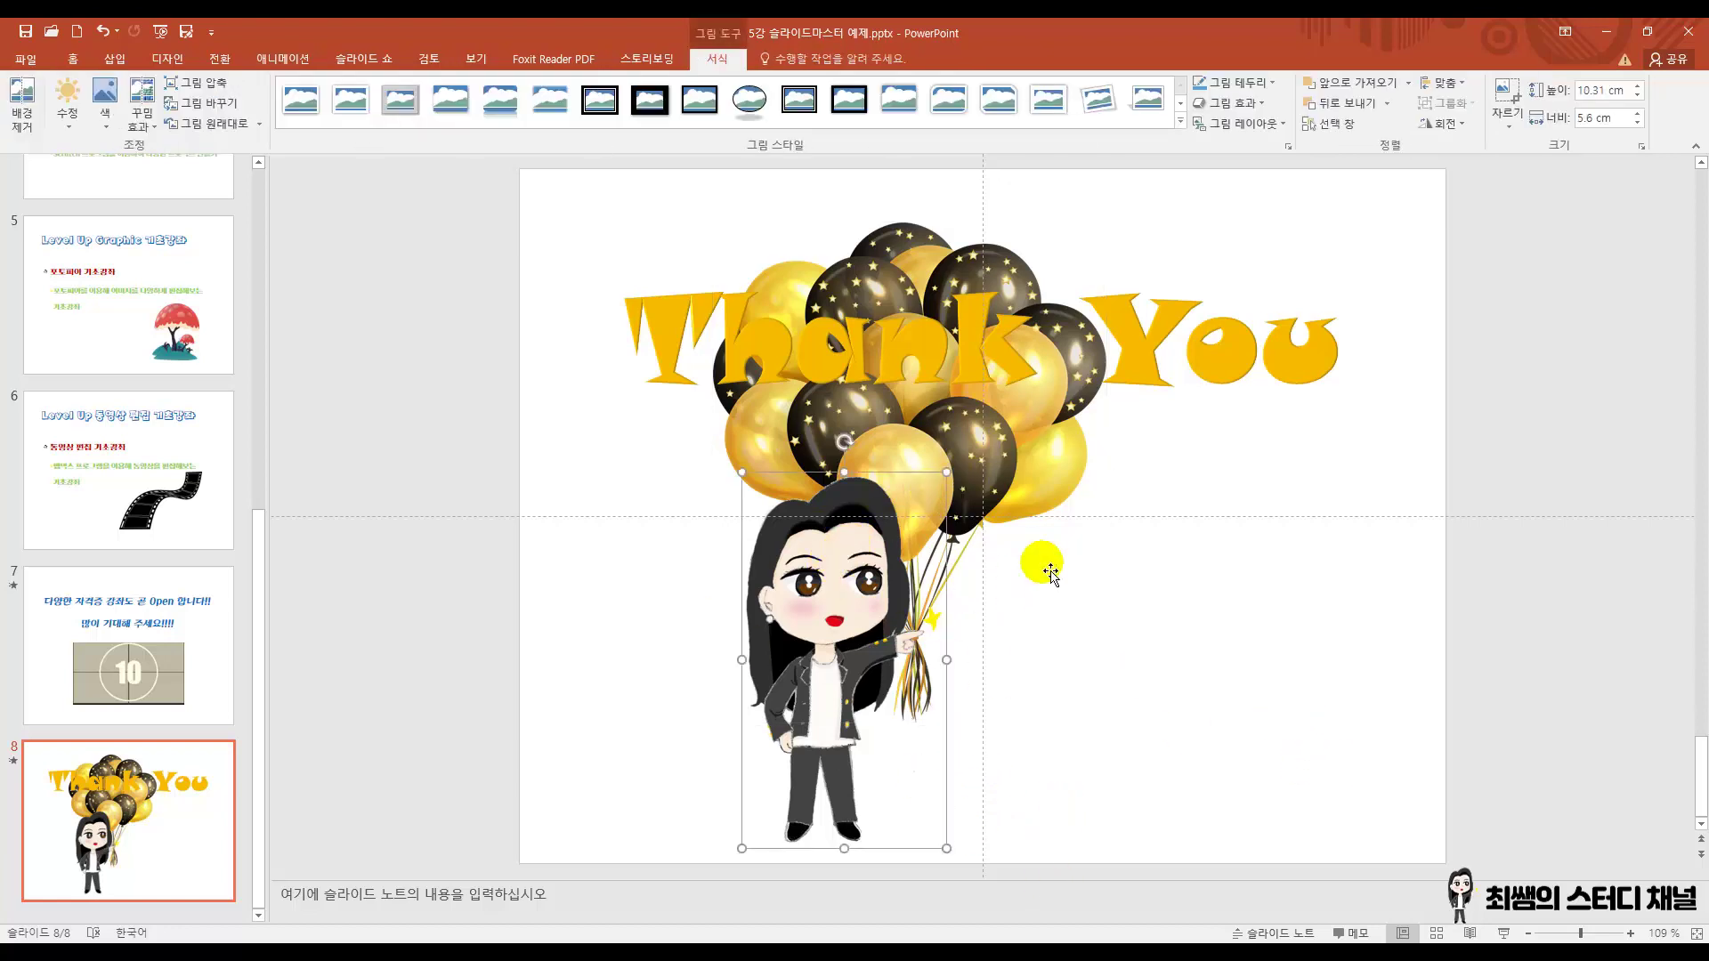
{"action": "left_click_drag", "start_coordinate": [923, 487], "coordinate": [1314, 519]}
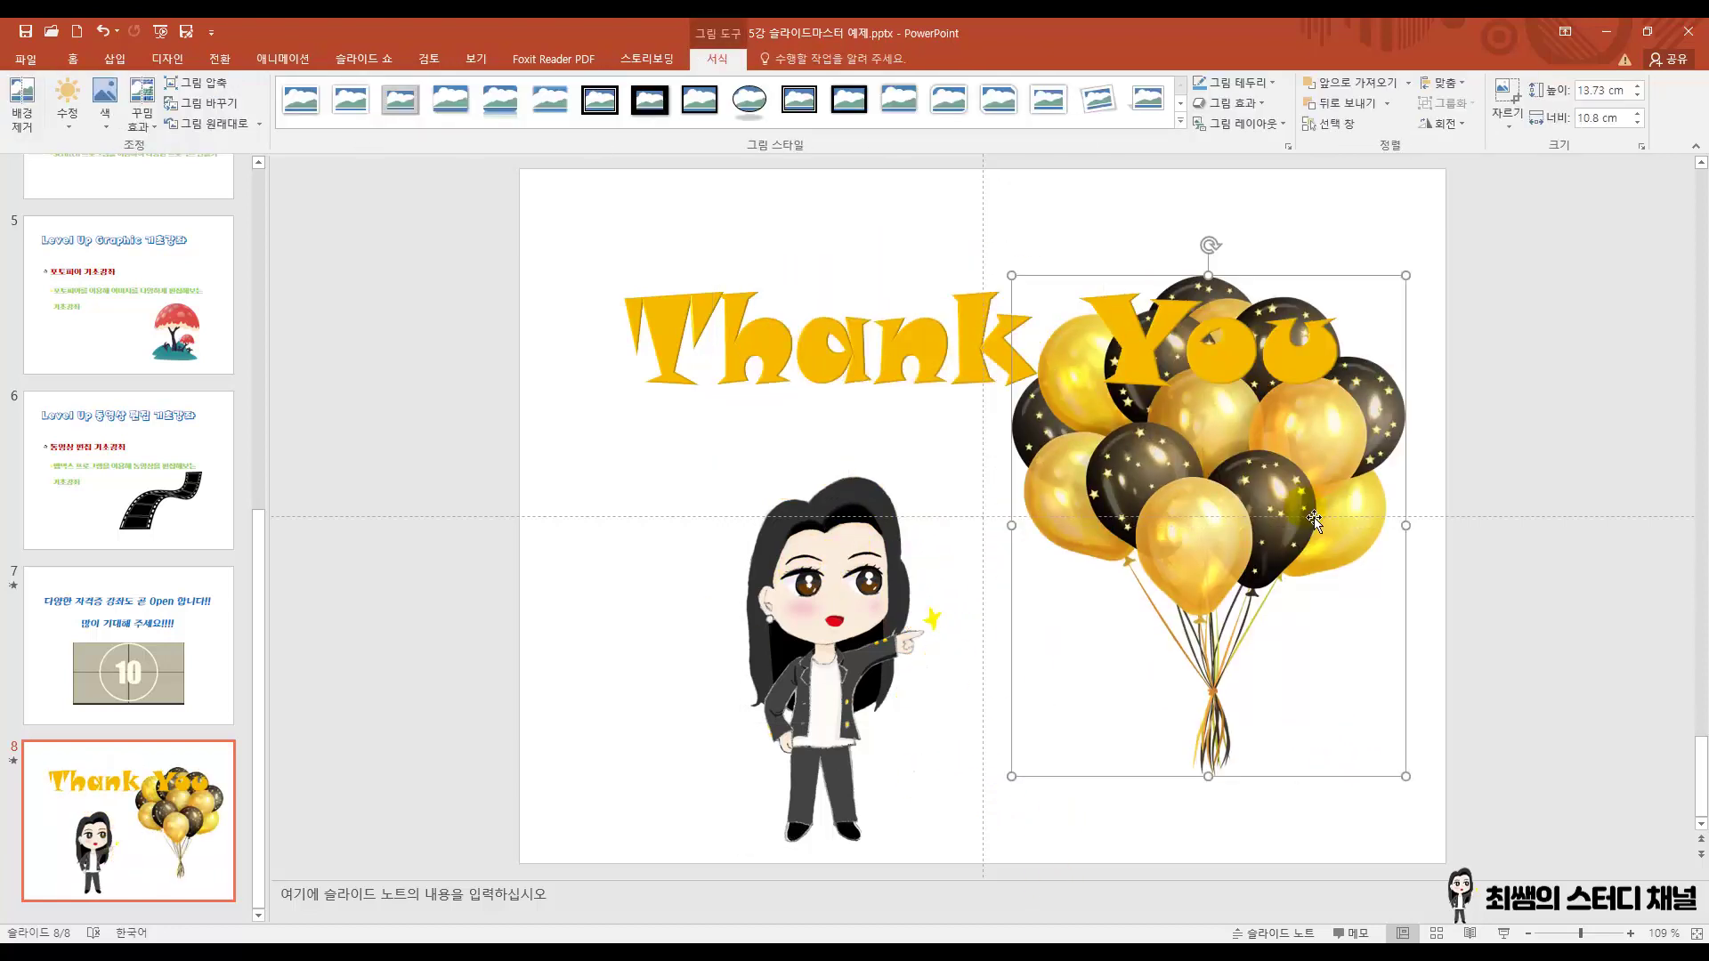
{"action": "key", "text": "ctrl+z"}
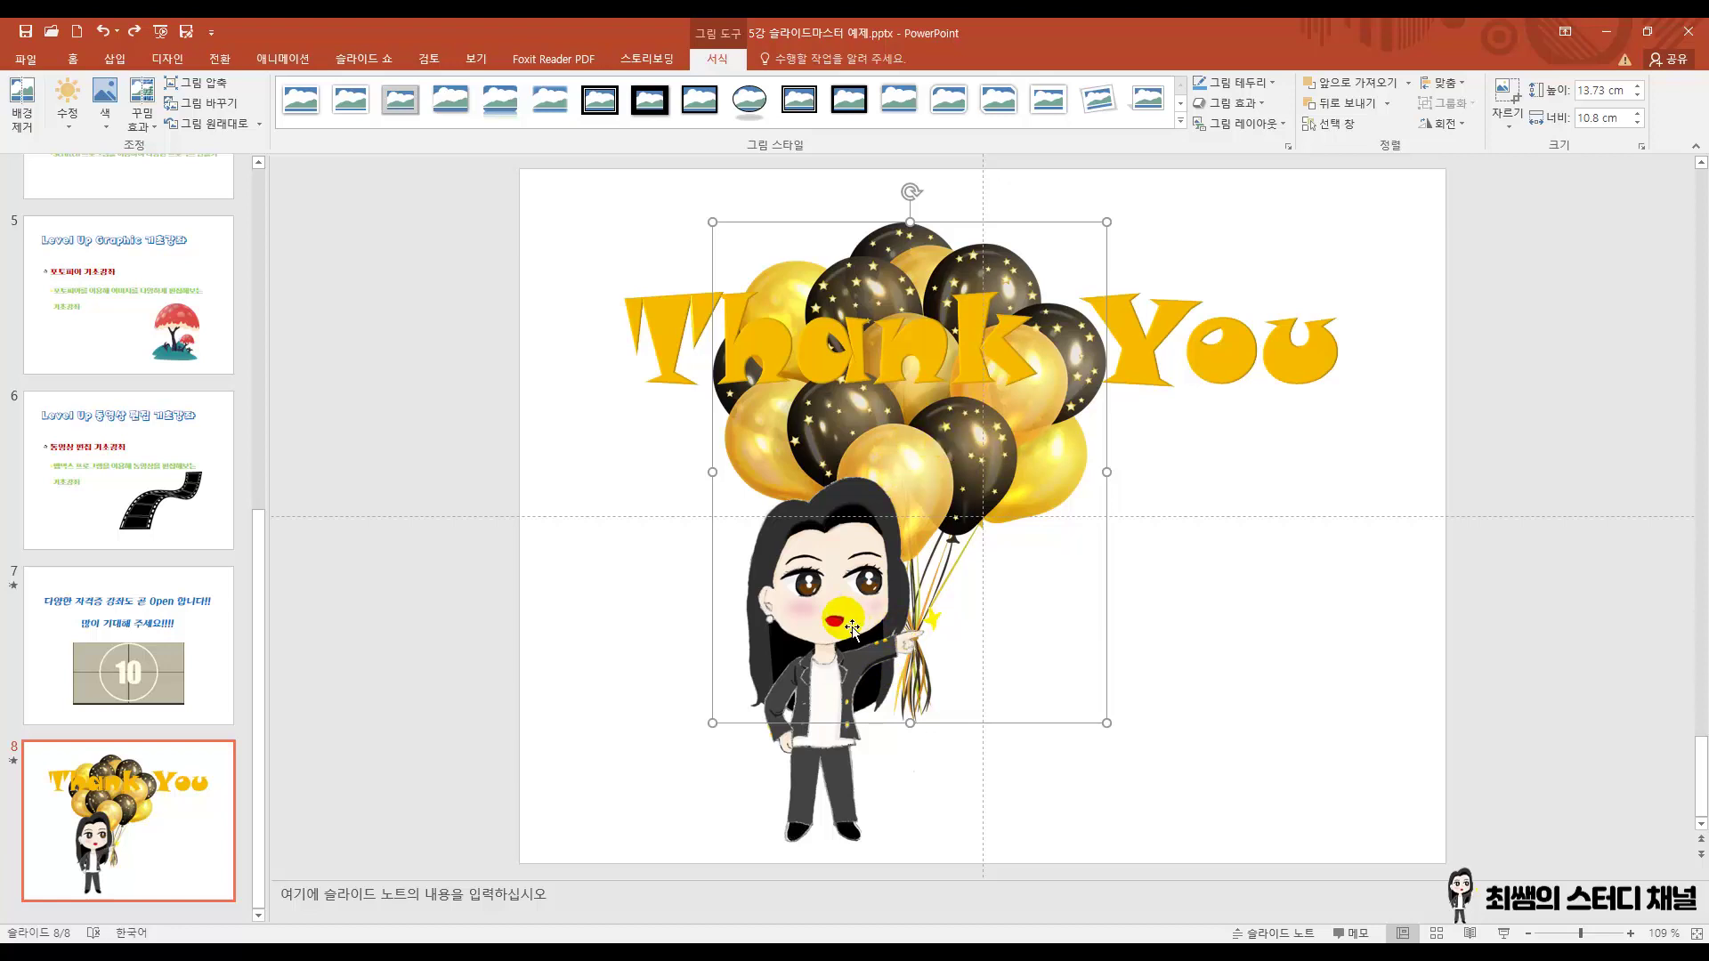
Group the balloon picture and the character picture on slide 8.
{"action": "left_click", "coordinate": [825, 749], "text": "shift"}
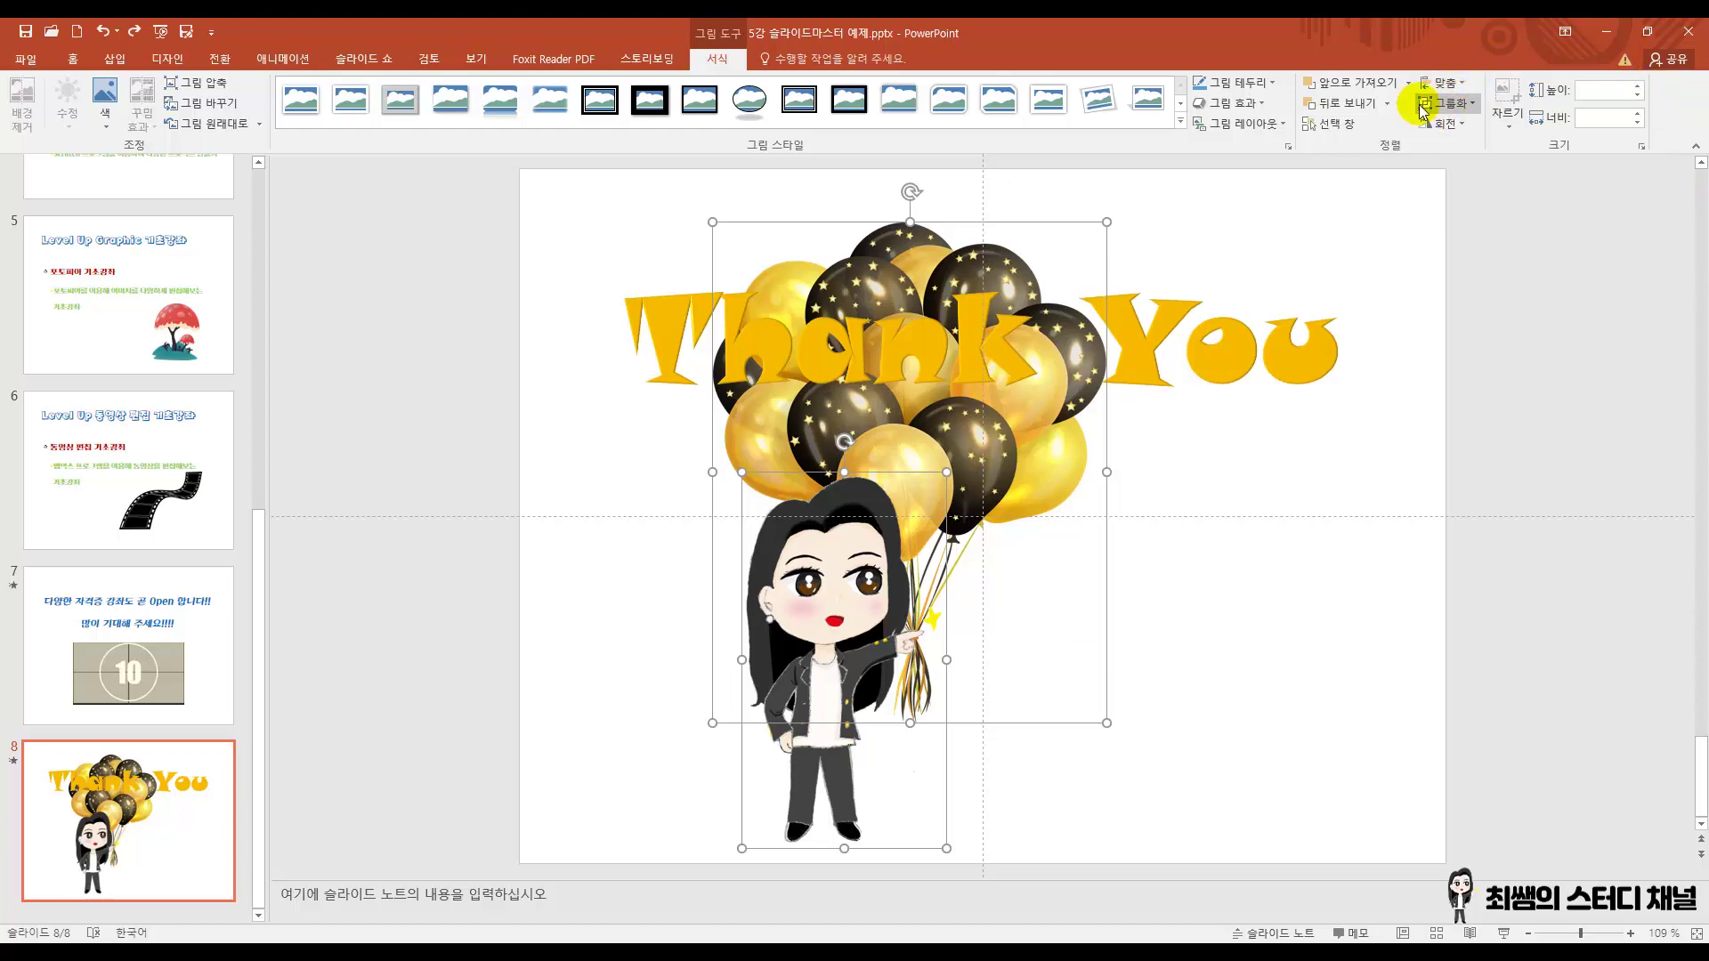
{"action": "left_click", "coordinate": [1456, 104]}
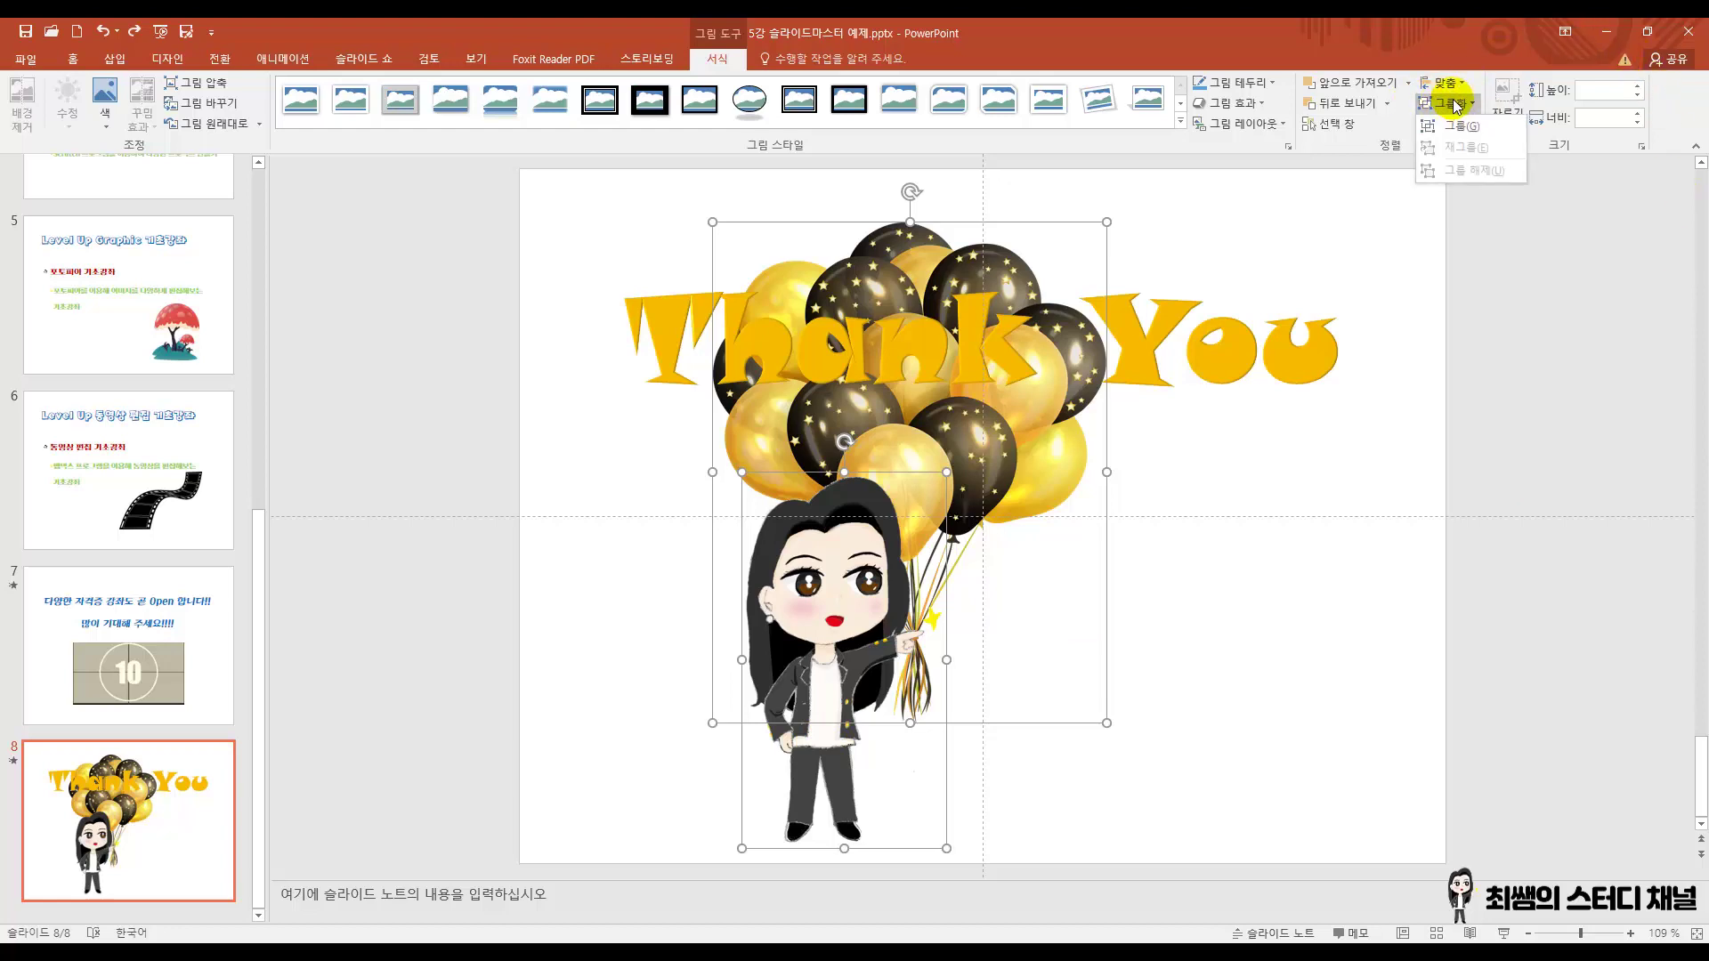
{"action": "left_click", "coordinate": [1461, 126]}
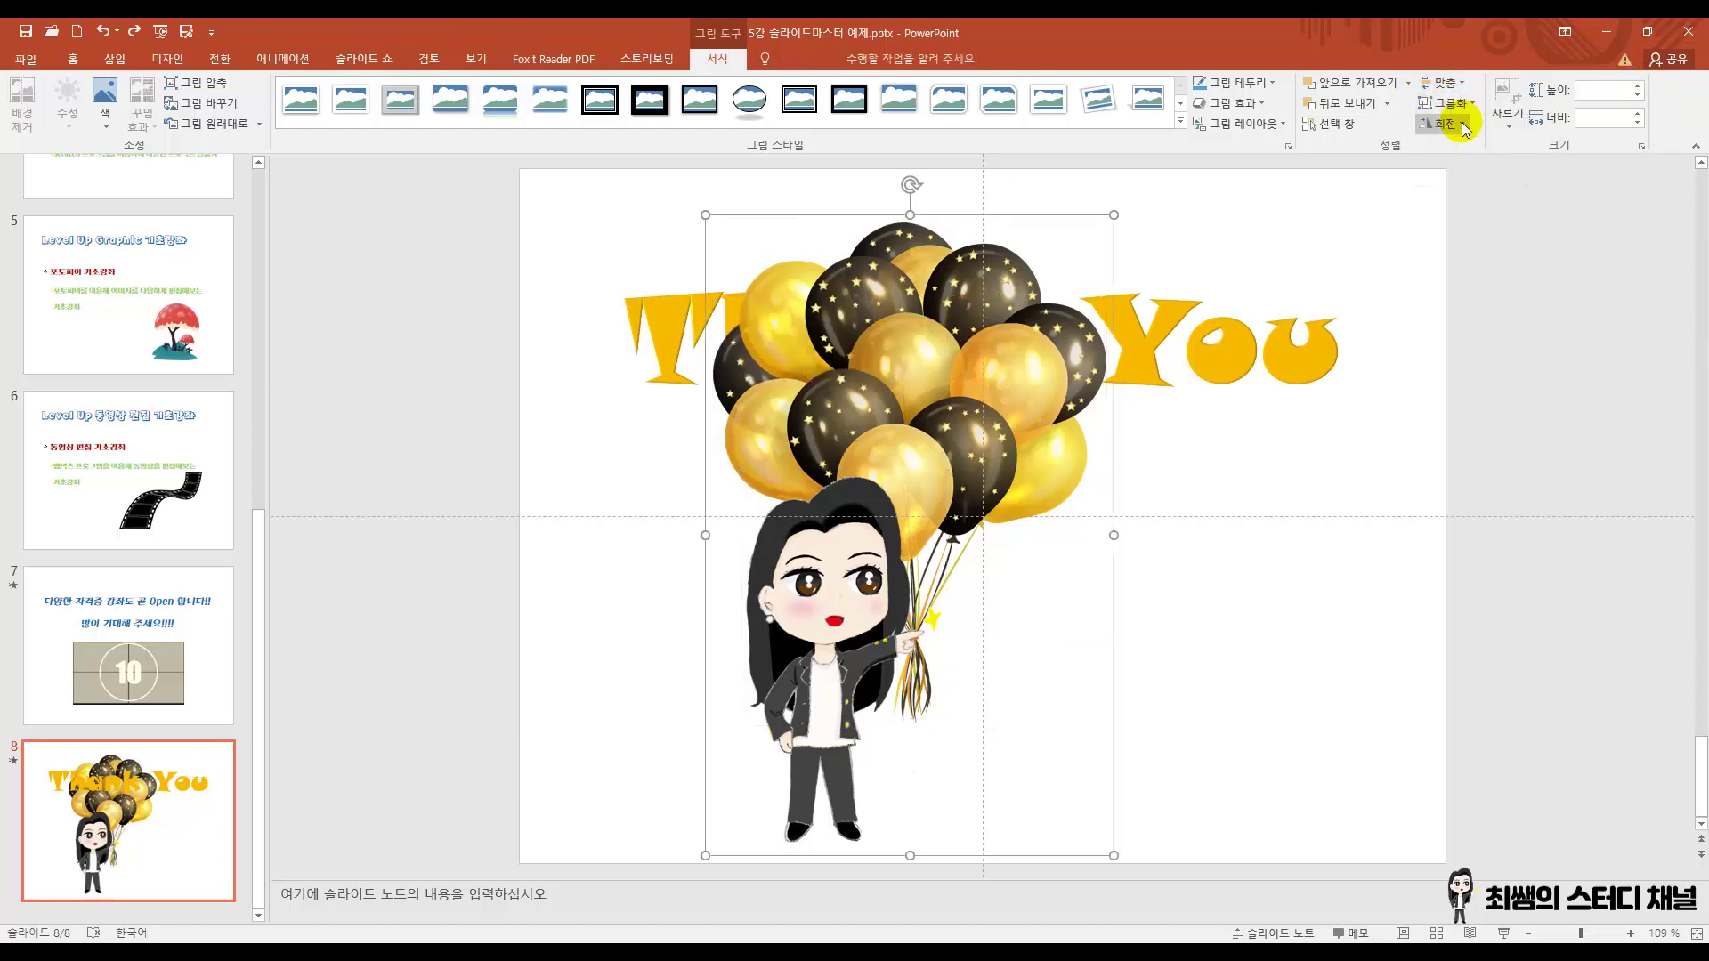
Shrink the balloon and character group to about 10.99 × 7 cm and centre it below "Thank You" on slide 8.
{"action": "left_click_drag", "start_coordinate": [925, 523], "coordinate": [1064, 506]}
{"action": "left_click_drag", "start_coordinate": [1252, 198], "coordinate": [1113, 421]}
{"action": "left_click_drag", "start_coordinate": [1052, 572], "coordinate": [1067, 555]}
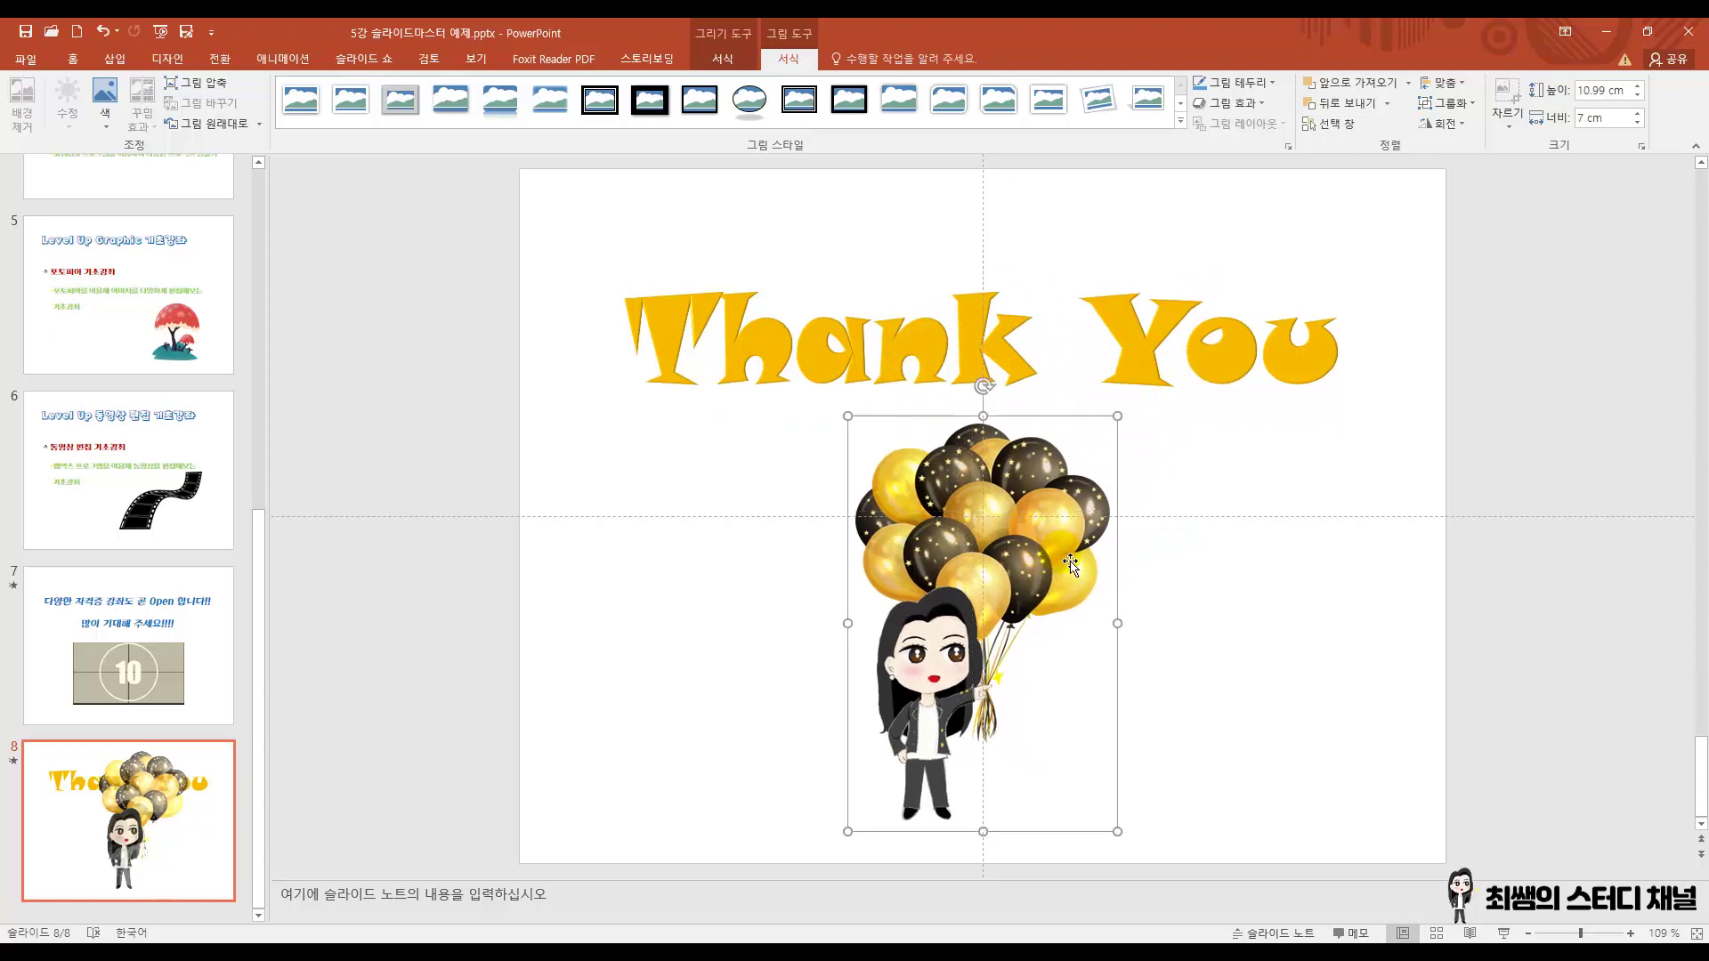
Deselect the balloon and character group and review the decorated slides from slide 8 back to slide 1.
{"action": "left_click", "coordinate": [1193, 605]}
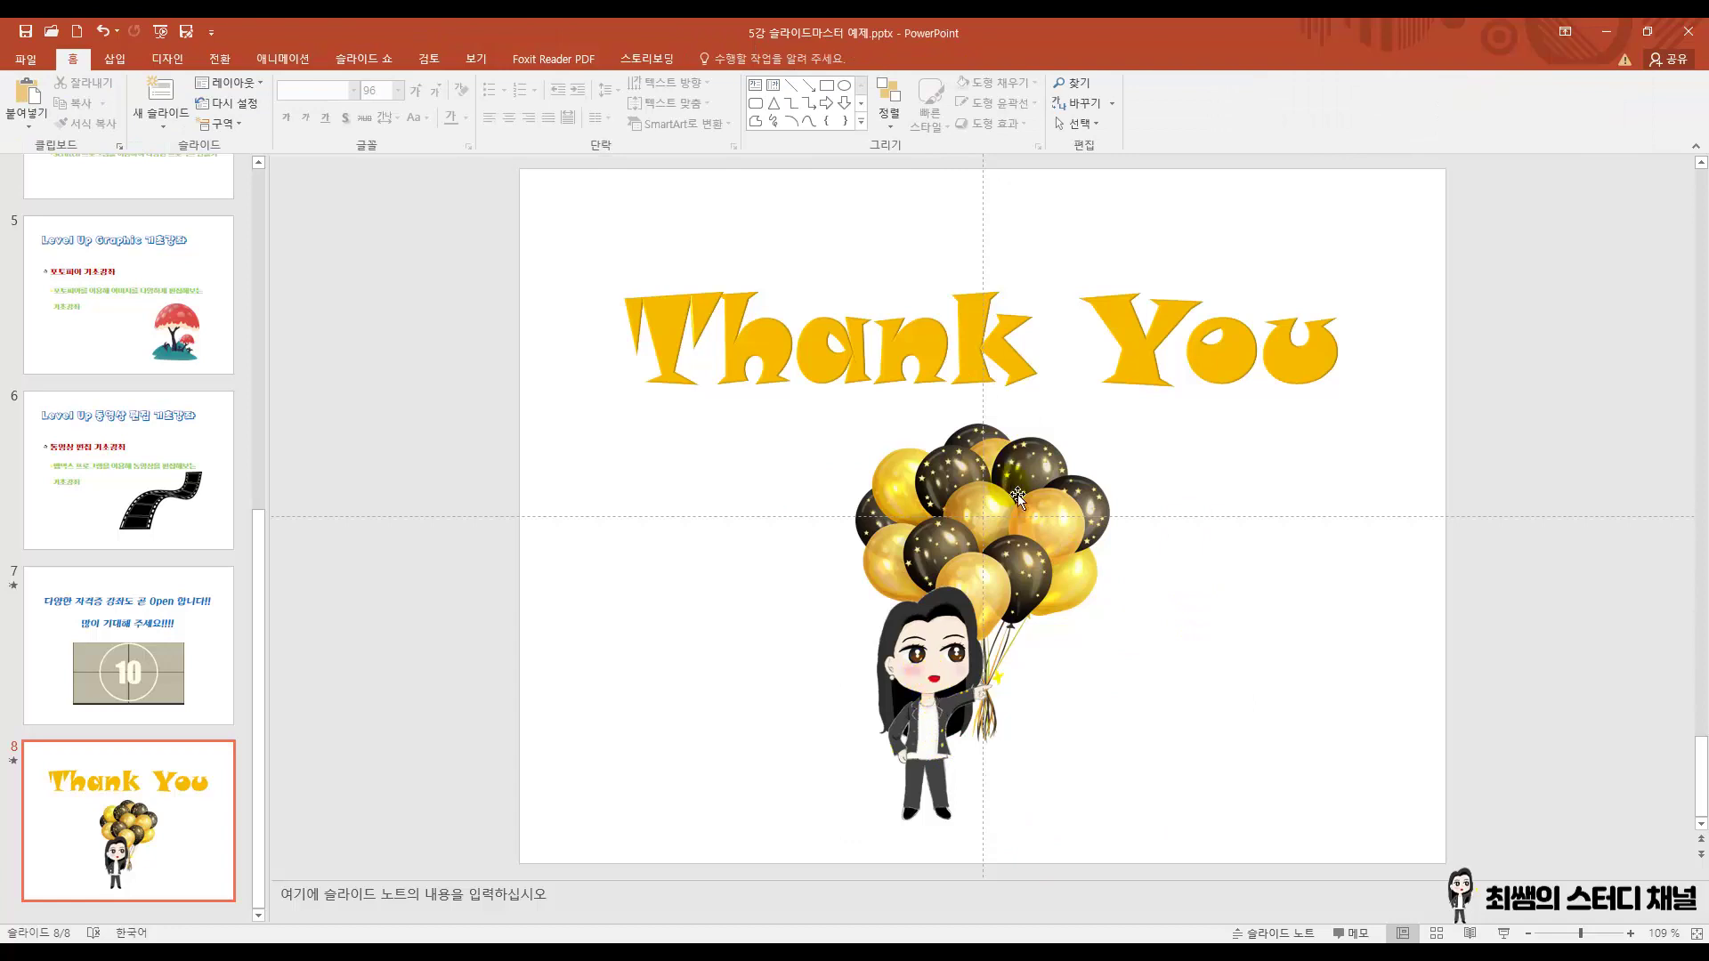
{"action": "left_click", "coordinate": [1057, 772]}
{"action": "left_click", "coordinate": [1034, 737]}
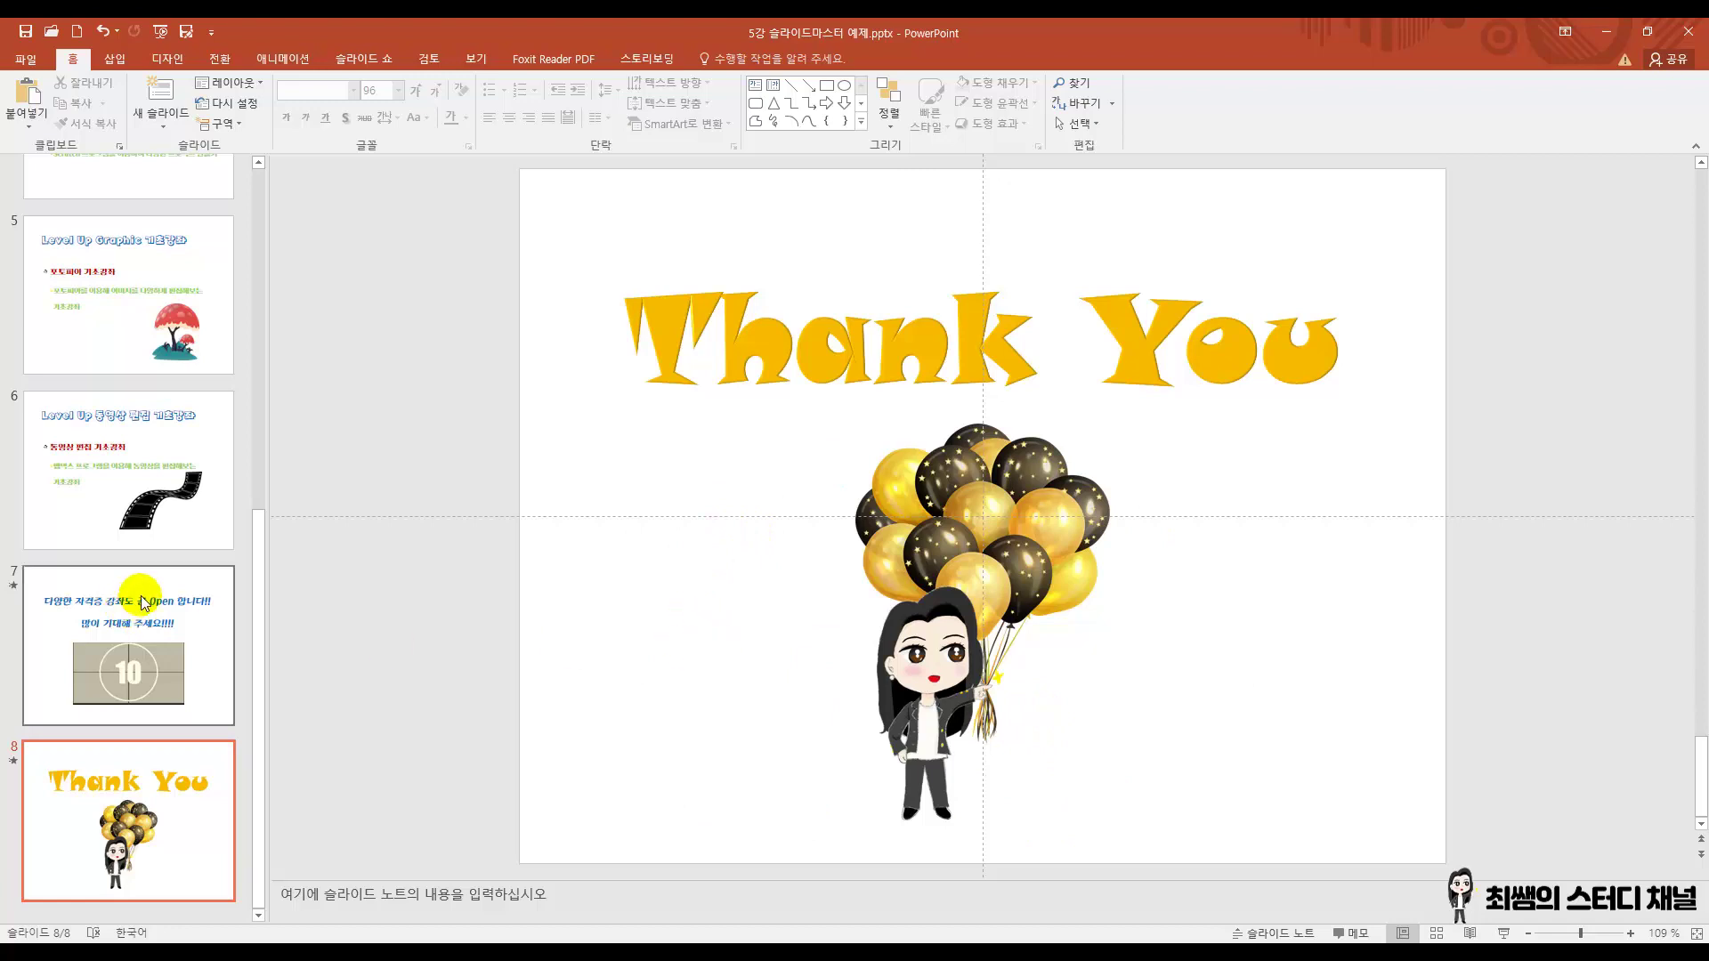
{"action": "scroll", "coordinate": [138, 588], "scroll_direction": "up", "scroll_amount": 5}
{"action": "scroll", "coordinate": [134, 579], "scroll_direction": "up", "scroll_amount": 1}
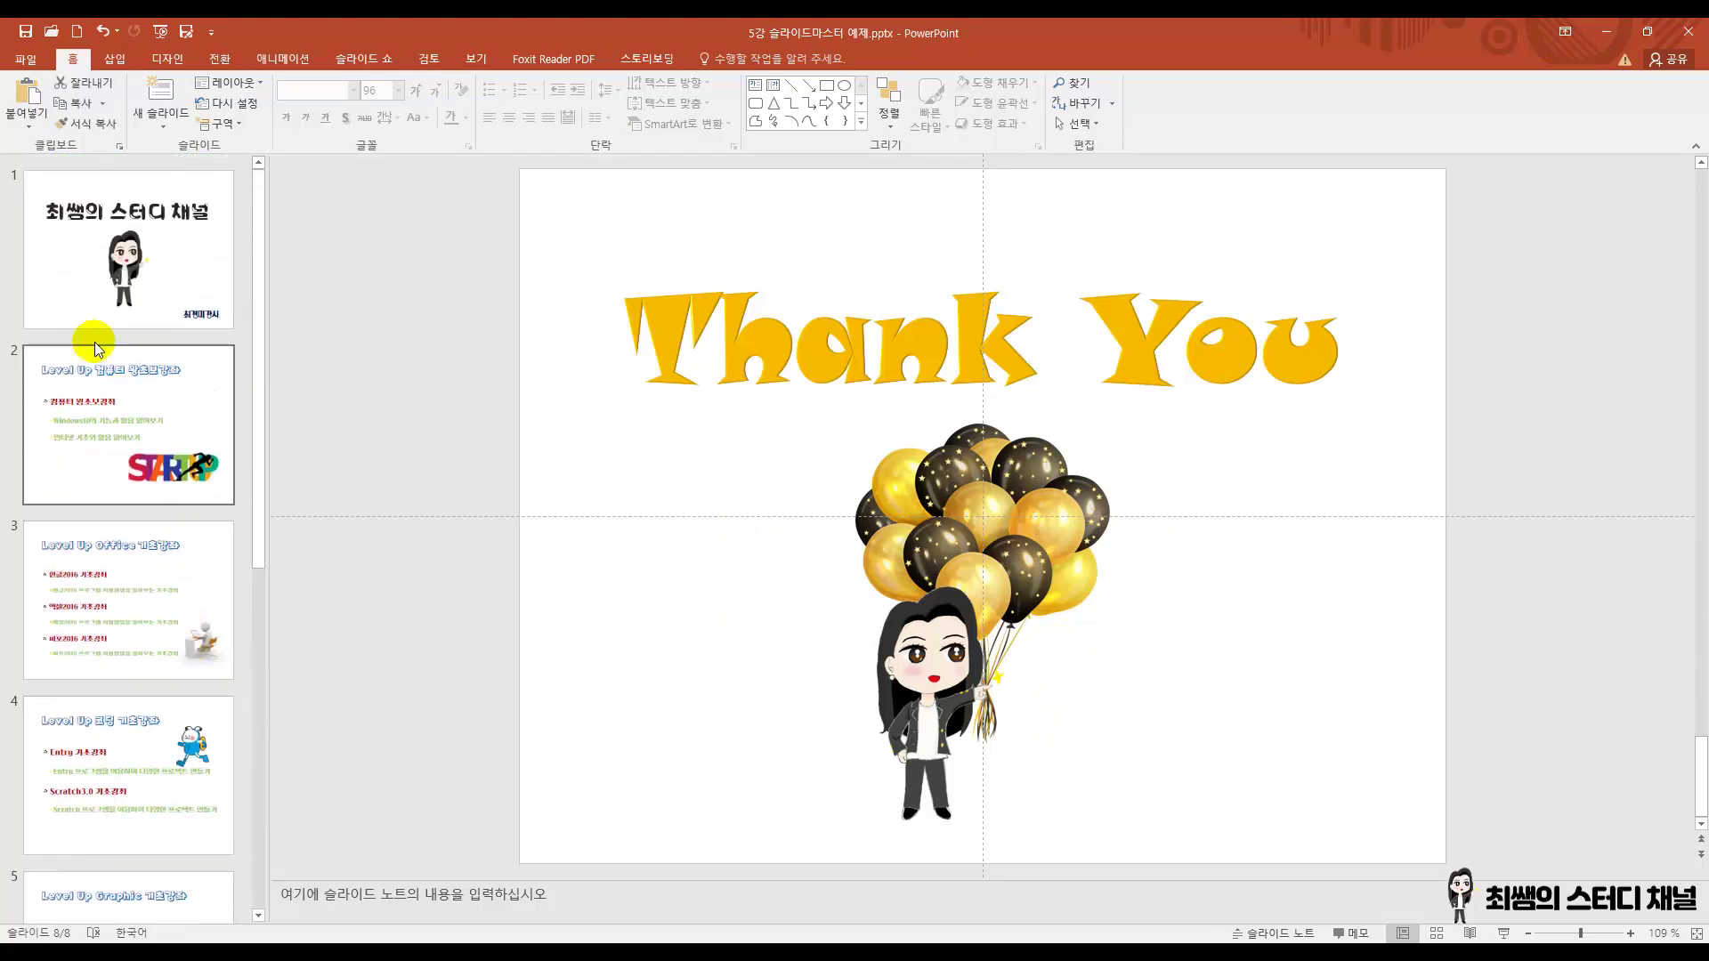
{"action": "left_click", "coordinate": [49, 280]}
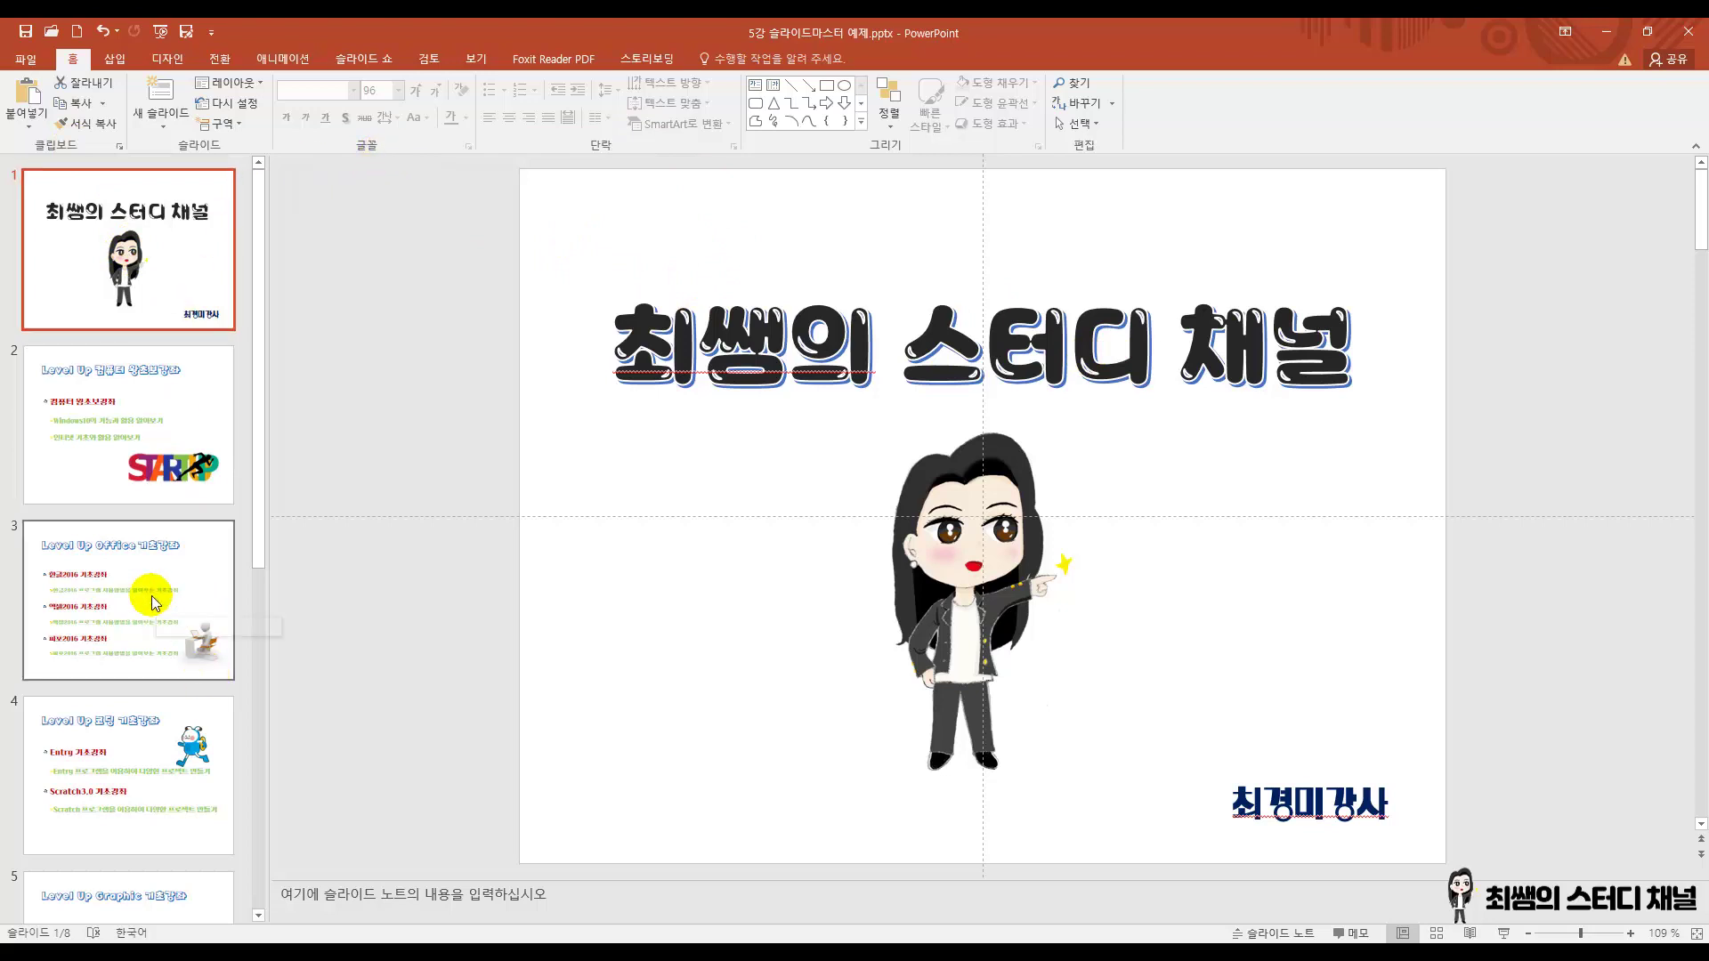
{"action": "scroll", "coordinate": [155, 605], "scroll_direction": "down", "scroll_amount": 5}
{"action": "scroll", "coordinate": [152, 605], "scroll_direction": "up", "scroll_amount": 5}
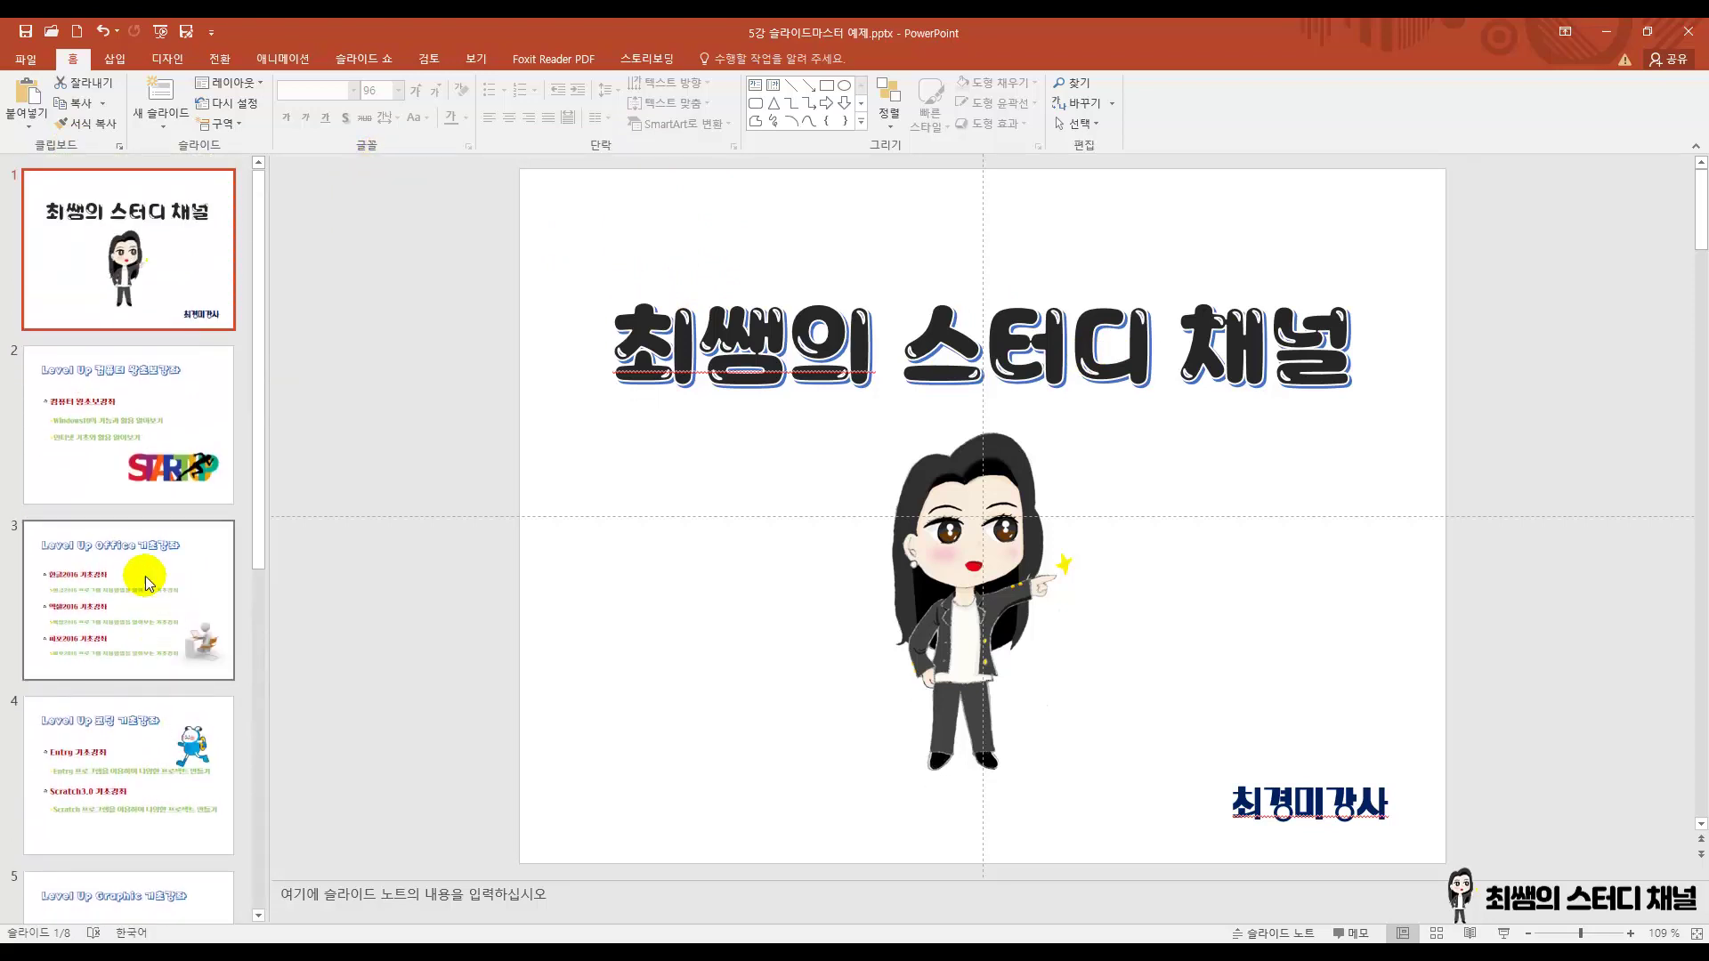
{"action": "left_click", "coordinate": [569, 200]}
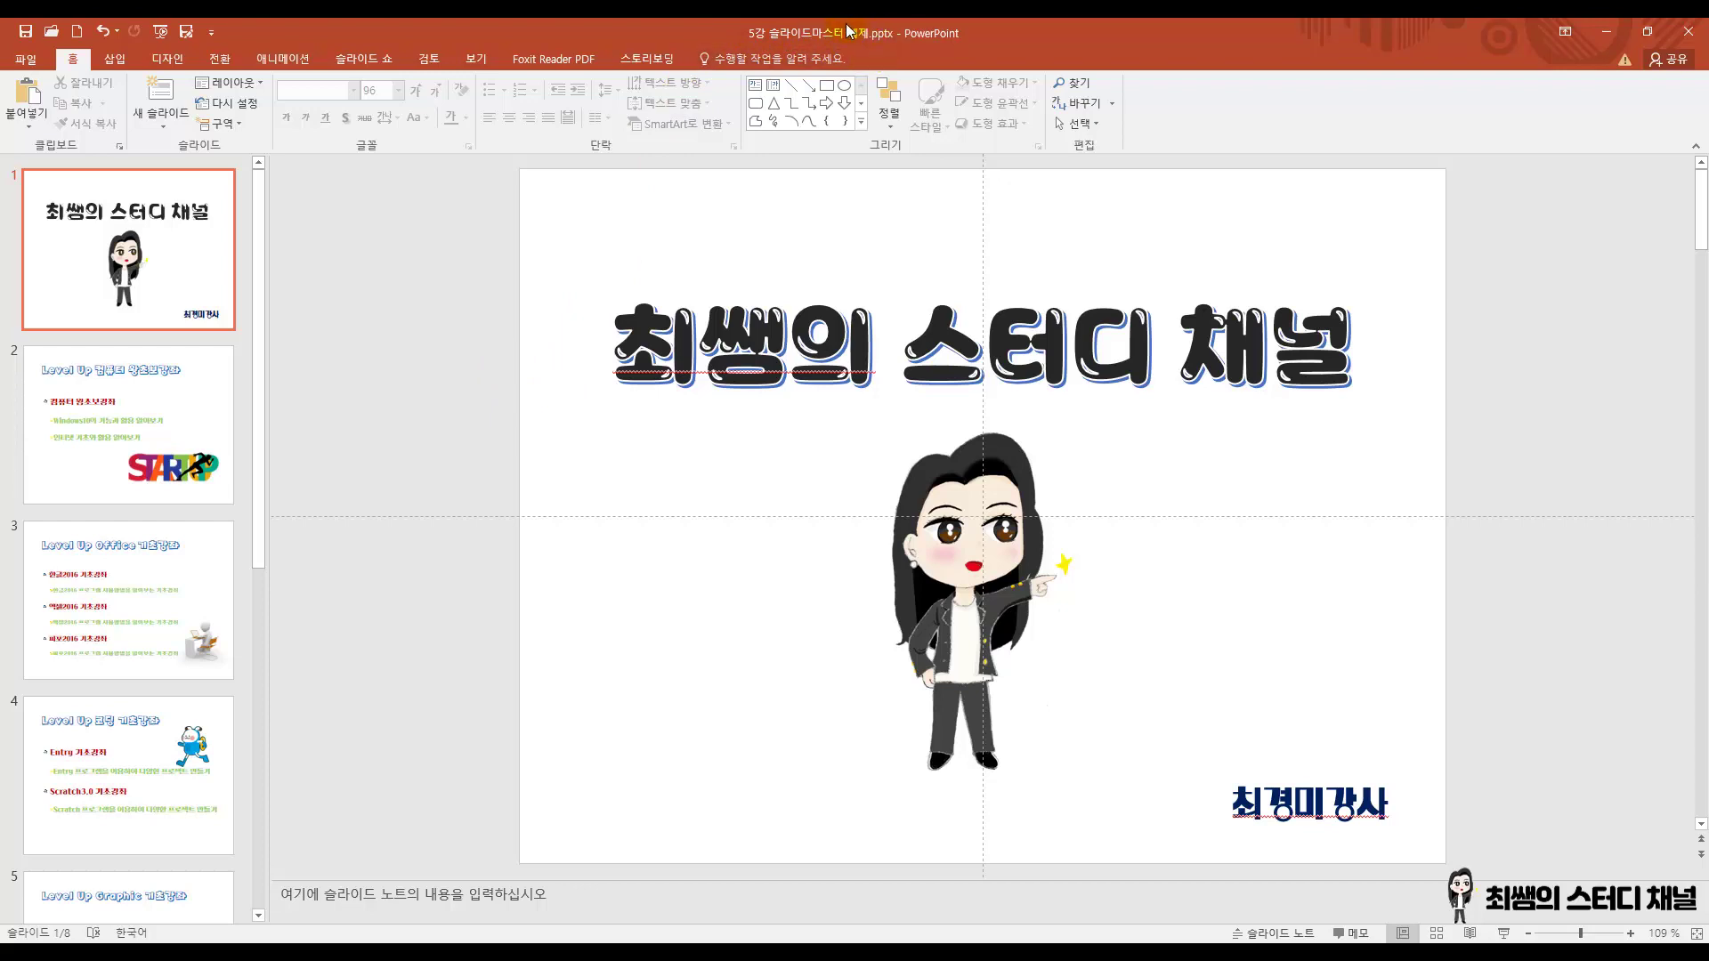
Save the presentation as "5강 슬라이드마스터 완성.pptx" in the 완성파일 folder inside PowerPoint2016.
{"action": "left_click", "coordinate": [186, 33]}
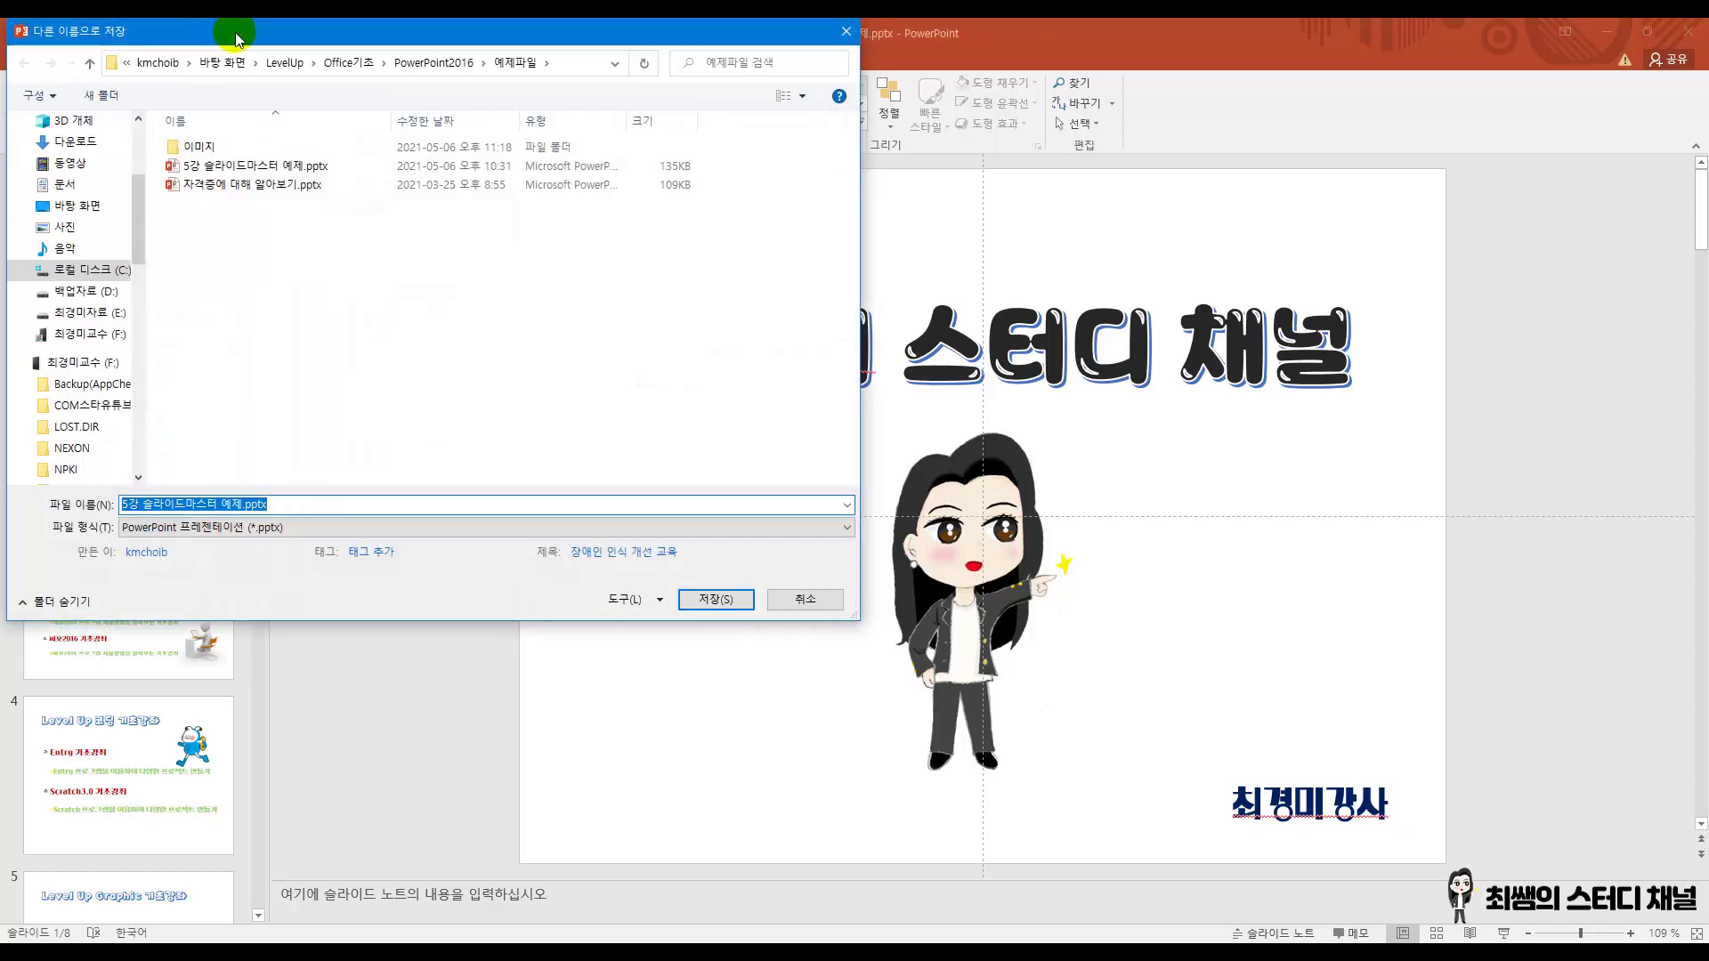
{"action": "left_click_drag", "start_coordinate": [233, 35], "coordinate": [675, 162]}
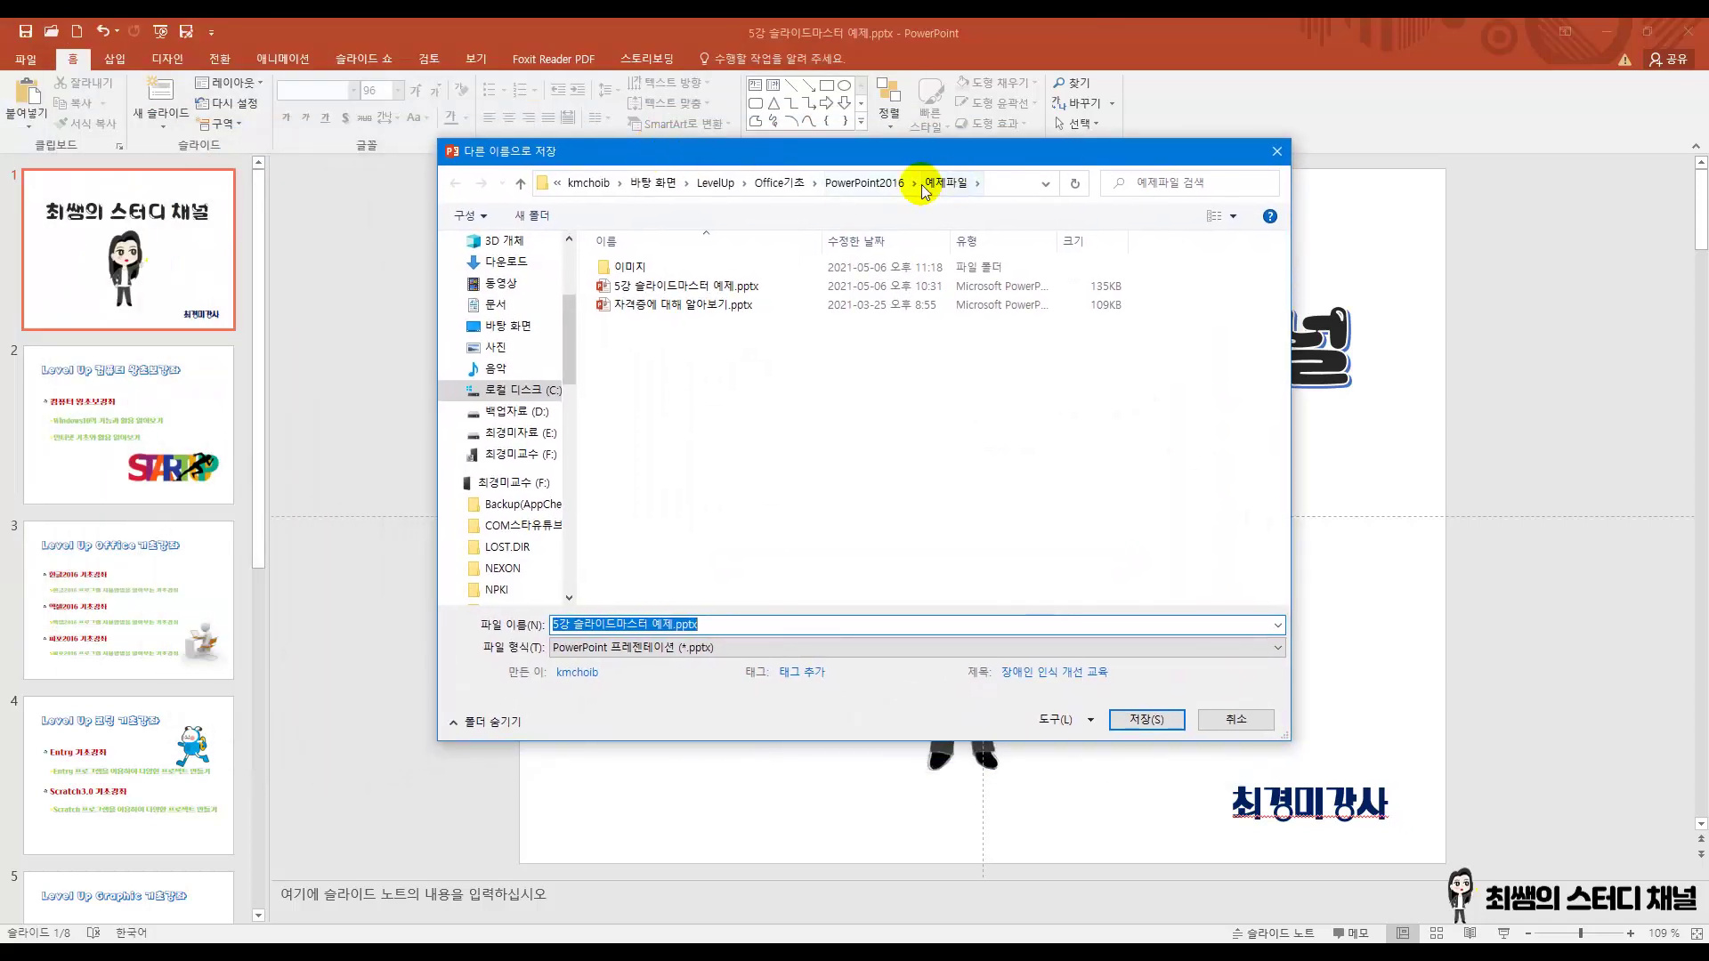
{"action": "left_click", "coordinate": [863, 184]}
{"action": "double_click", "coordinate": [728, 301]}
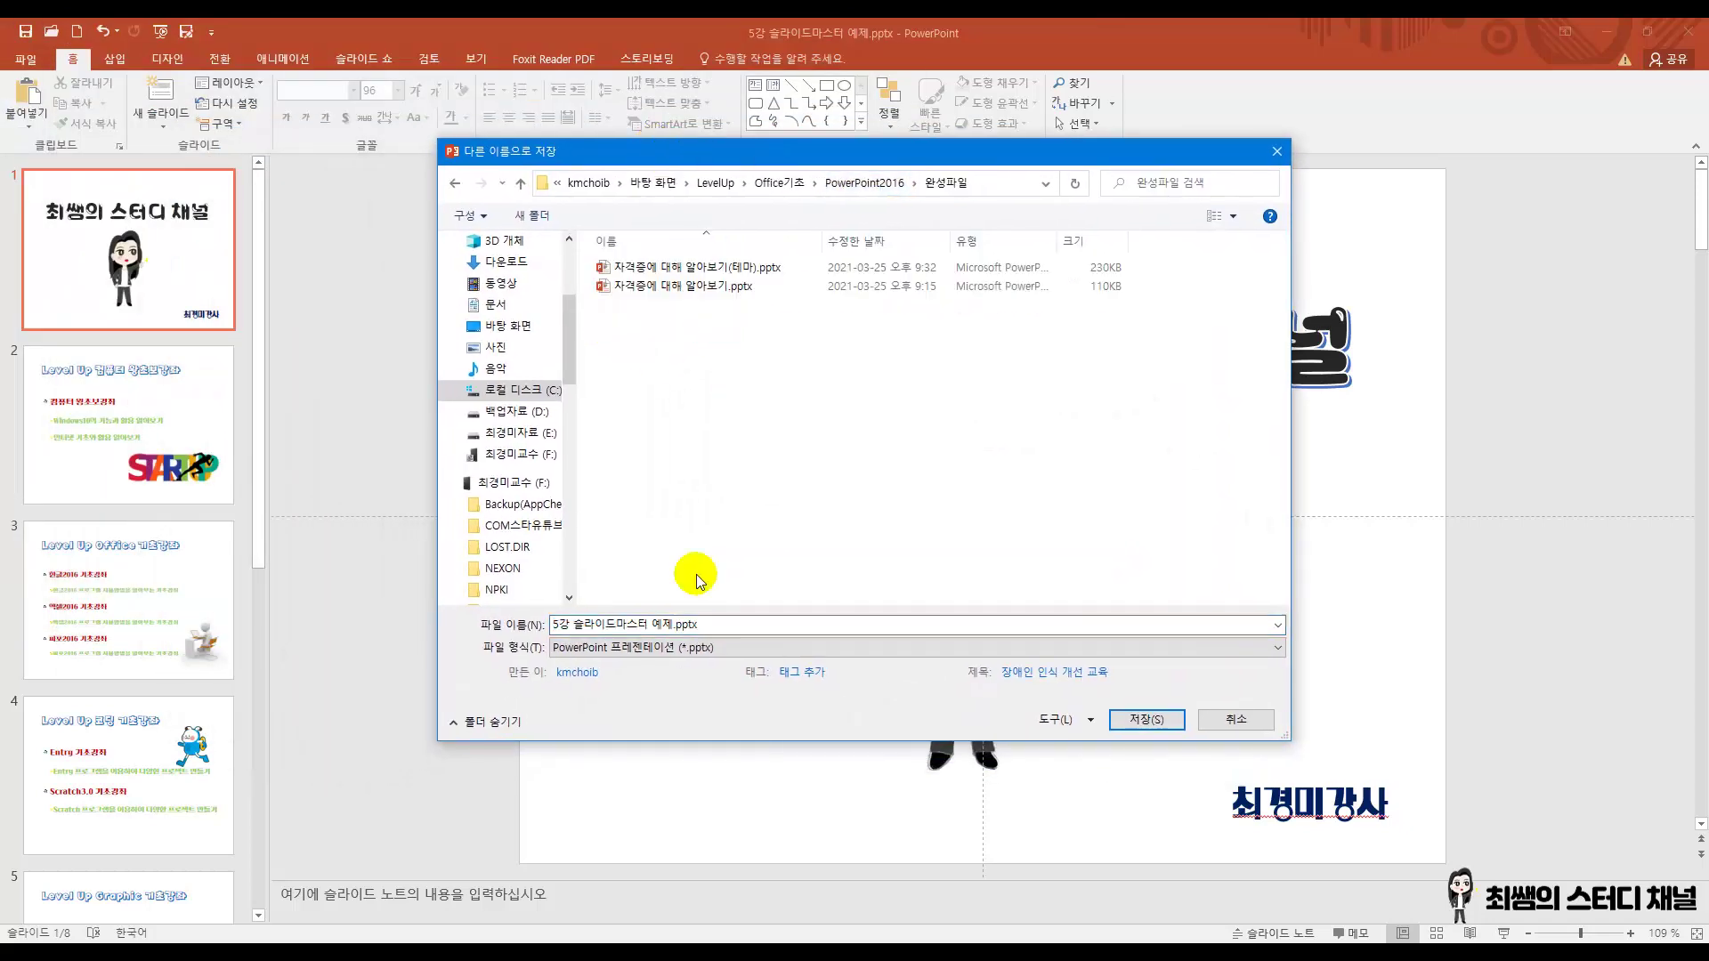
{"action": "left_click", "coordinate": [656, 626]}
{"action": "left_click", "coordinate": [650, 625]}
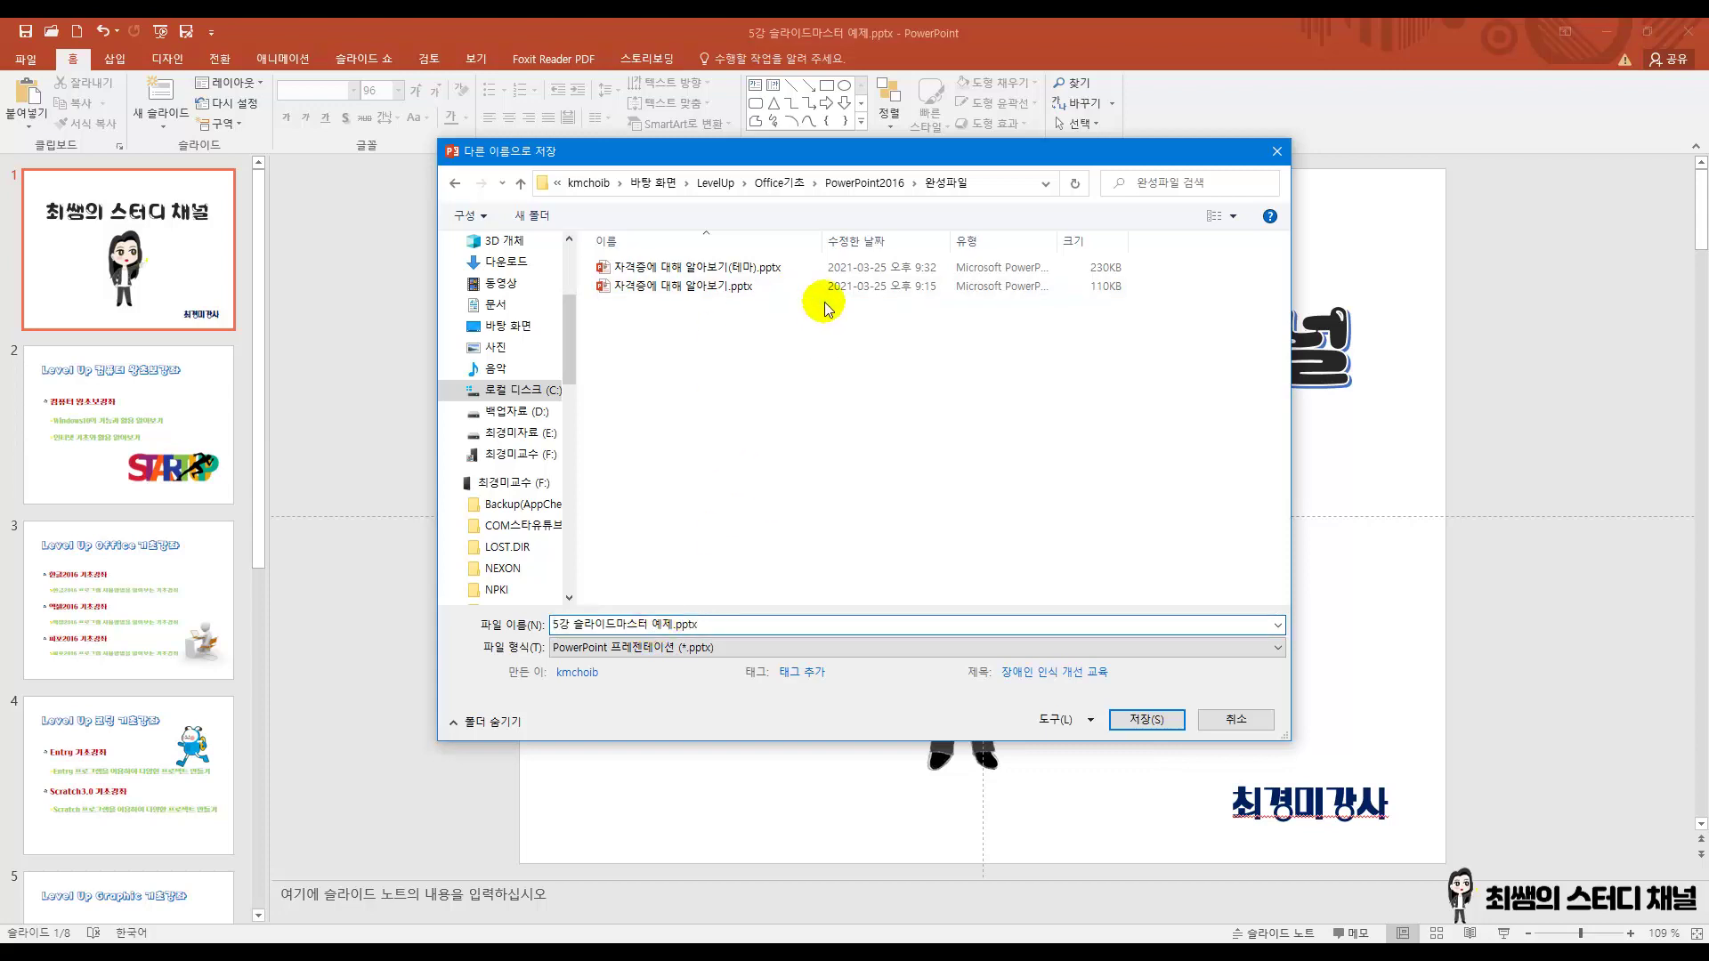
{"action": "type", "text": "완성"}
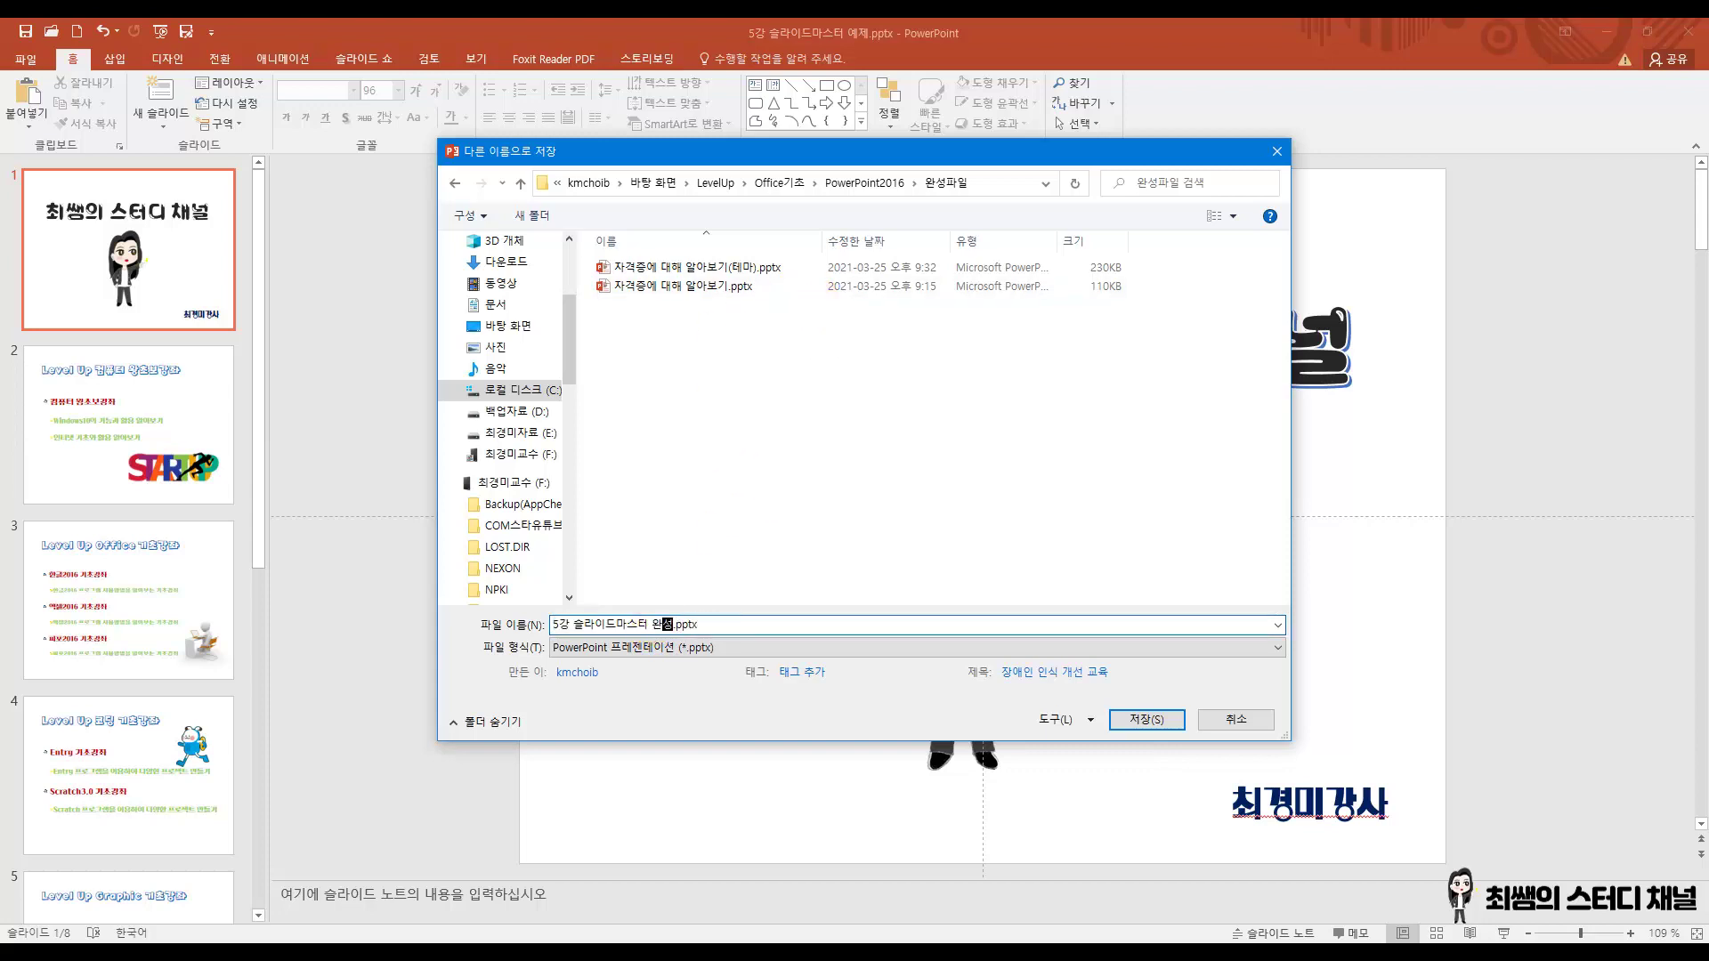
{"action": "left_click", "coordinate": [1145, 717]}
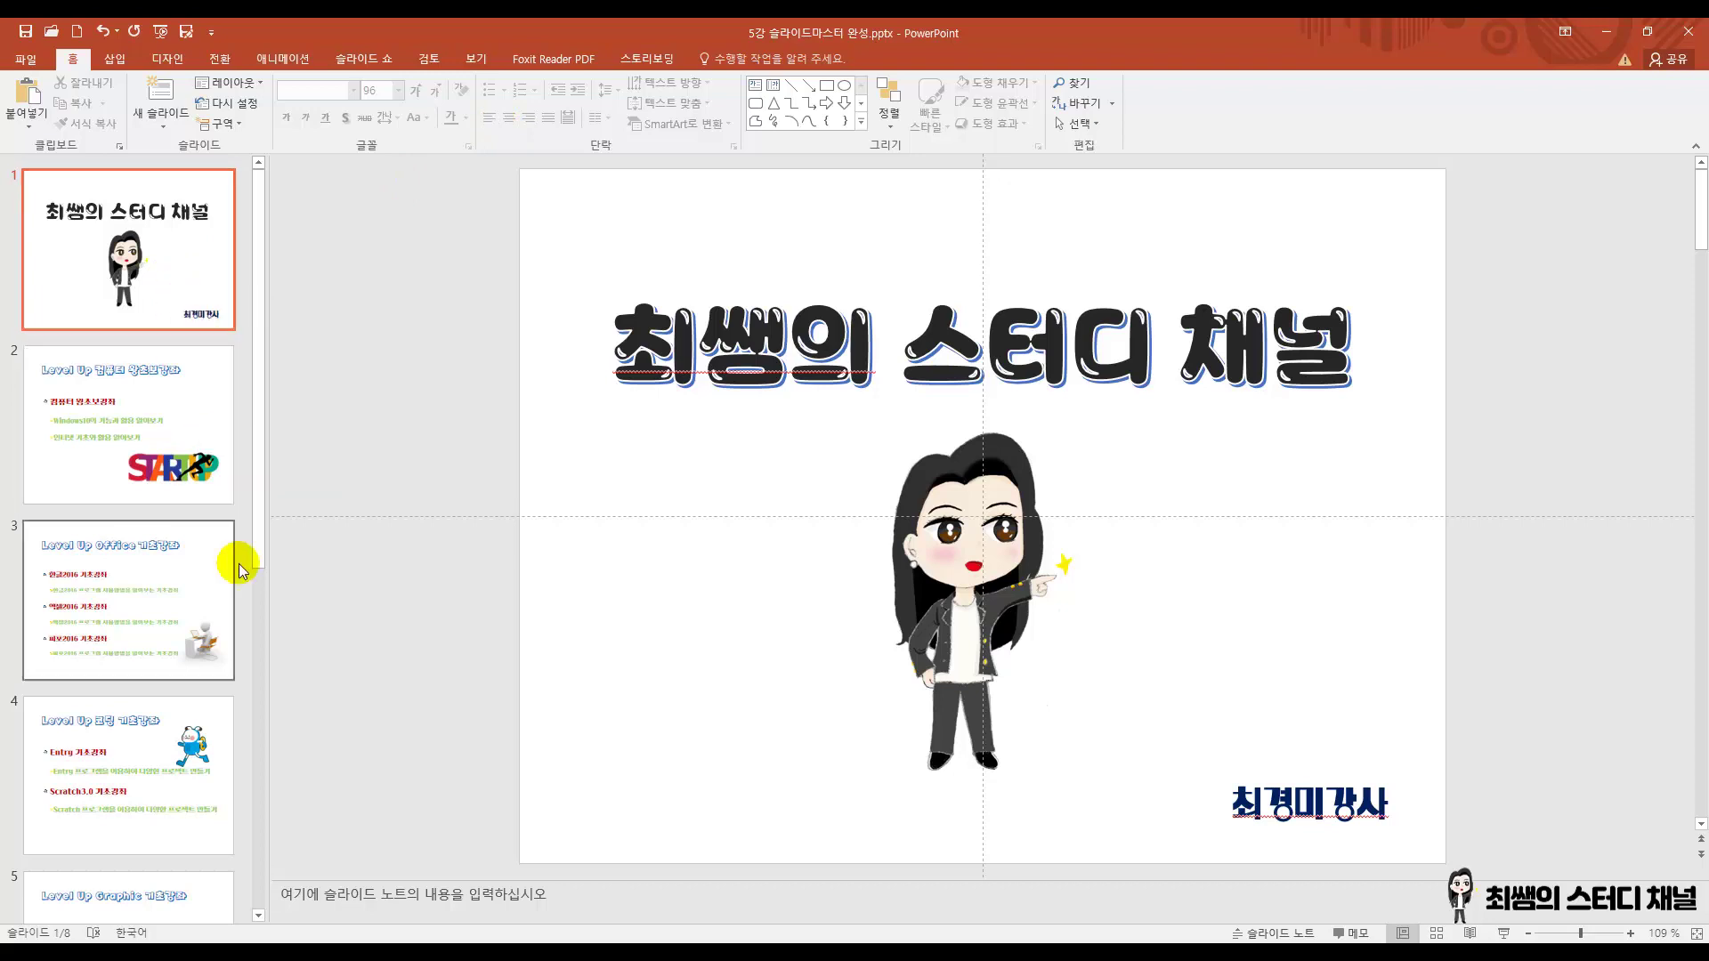
View slides 3 and 4, return to slide 1, and examine the full set of design themes without applying one.
{"action": "left_click", "coordinate": [221, 599]}
{"action": "left_click", "coordinate": [216, 712]}
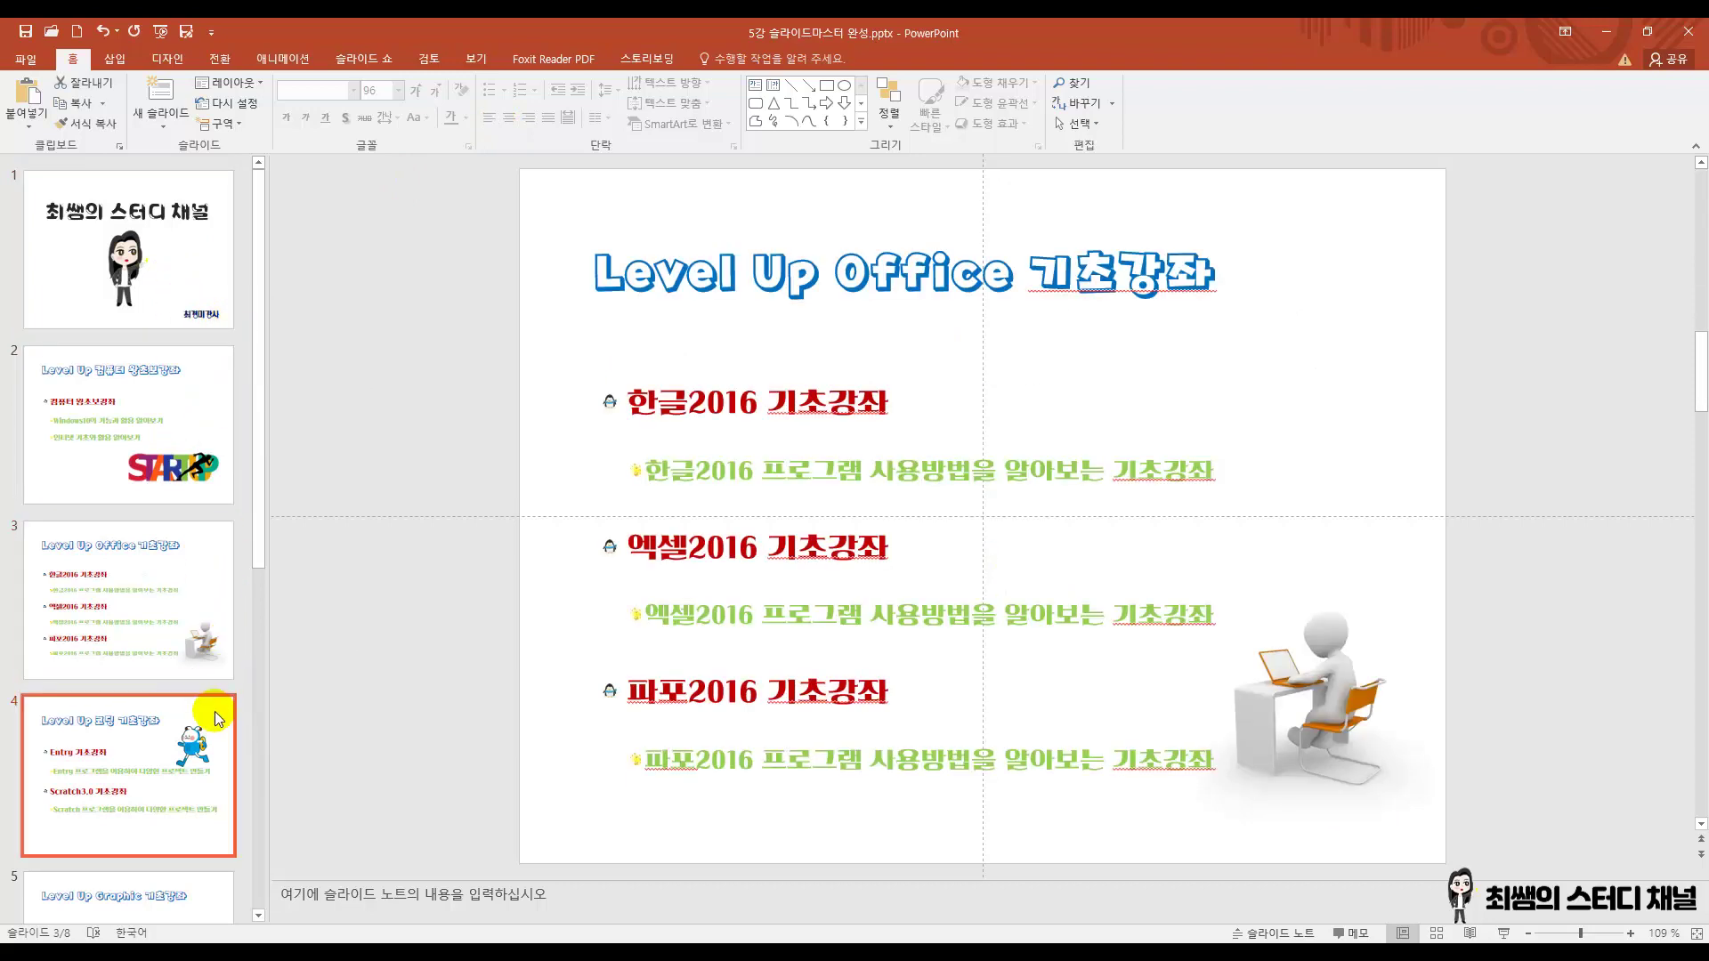
{"action": "left_click", "coordinate": [223, 298]}
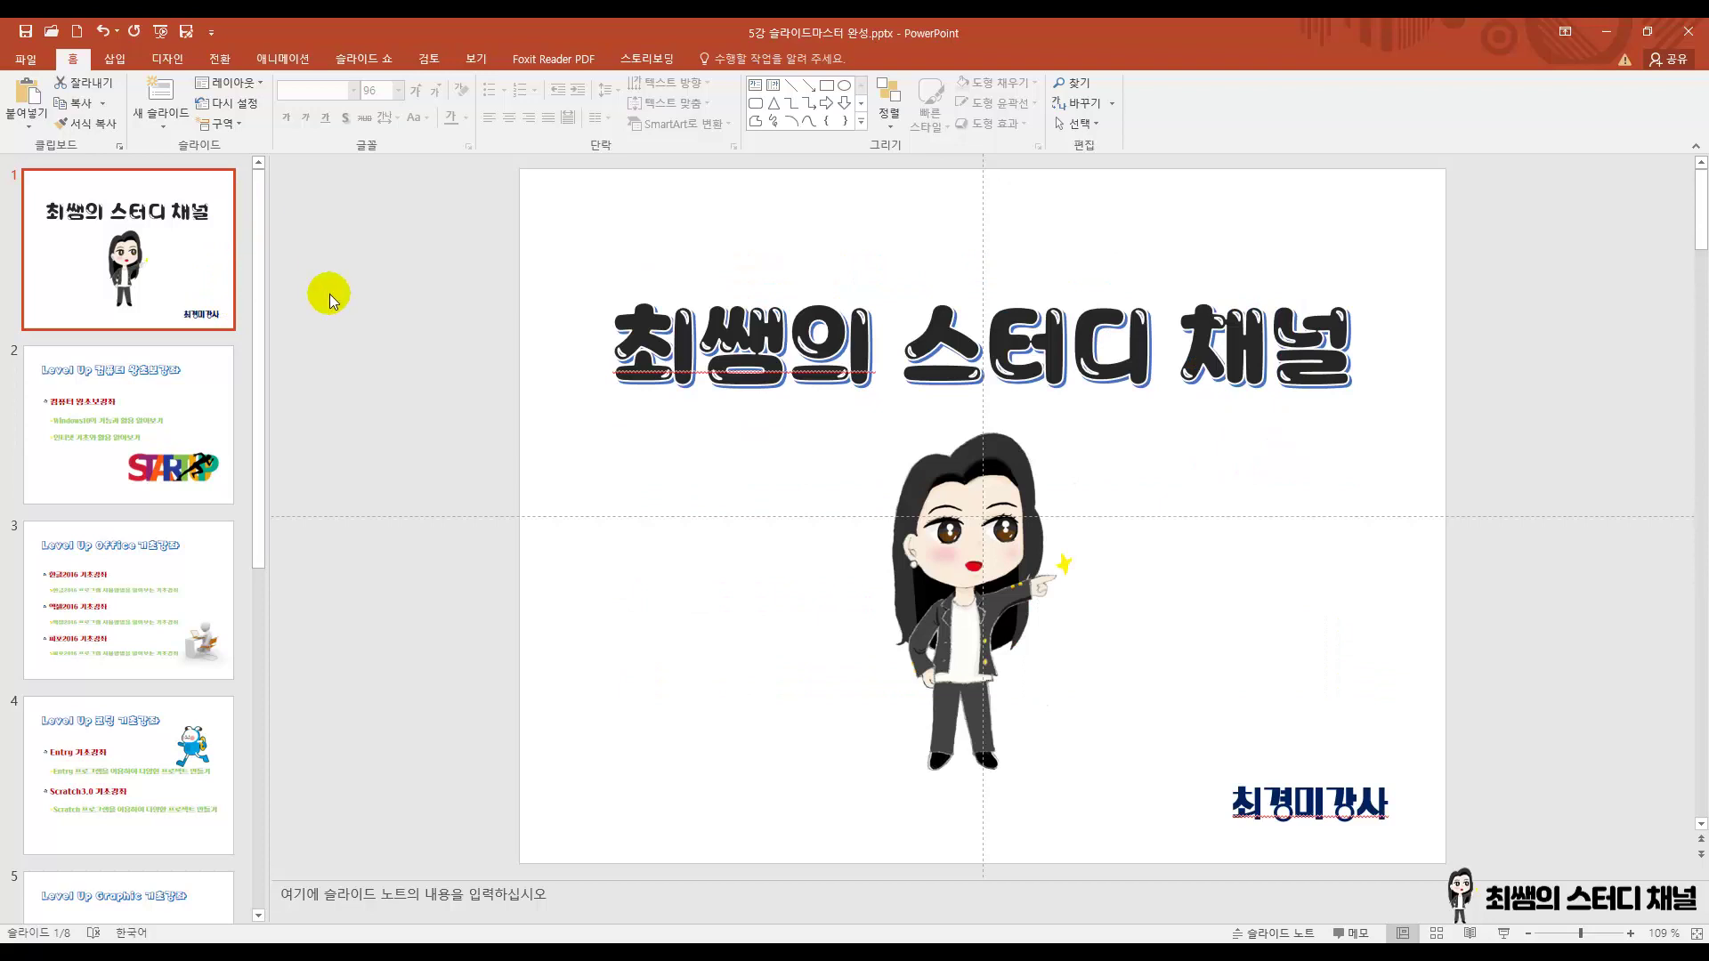
{"action": "left_click", "coordinate": [167, 59]}
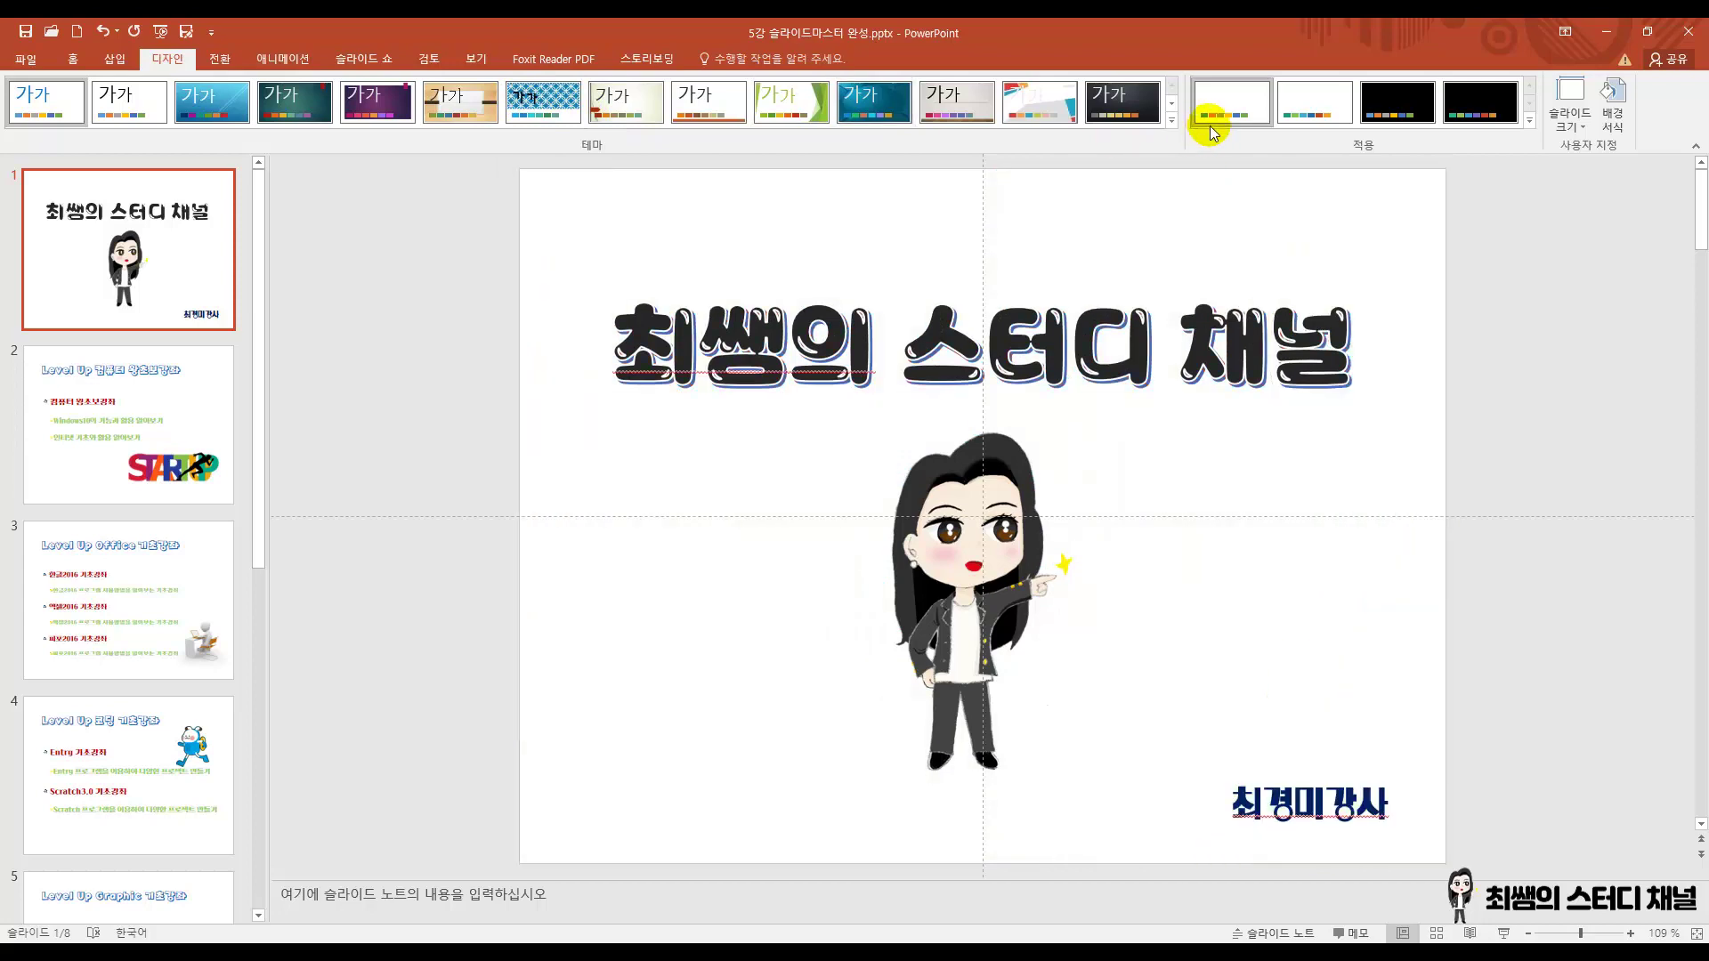
{"action": "left_click", "coordinate": [1172, 123]}
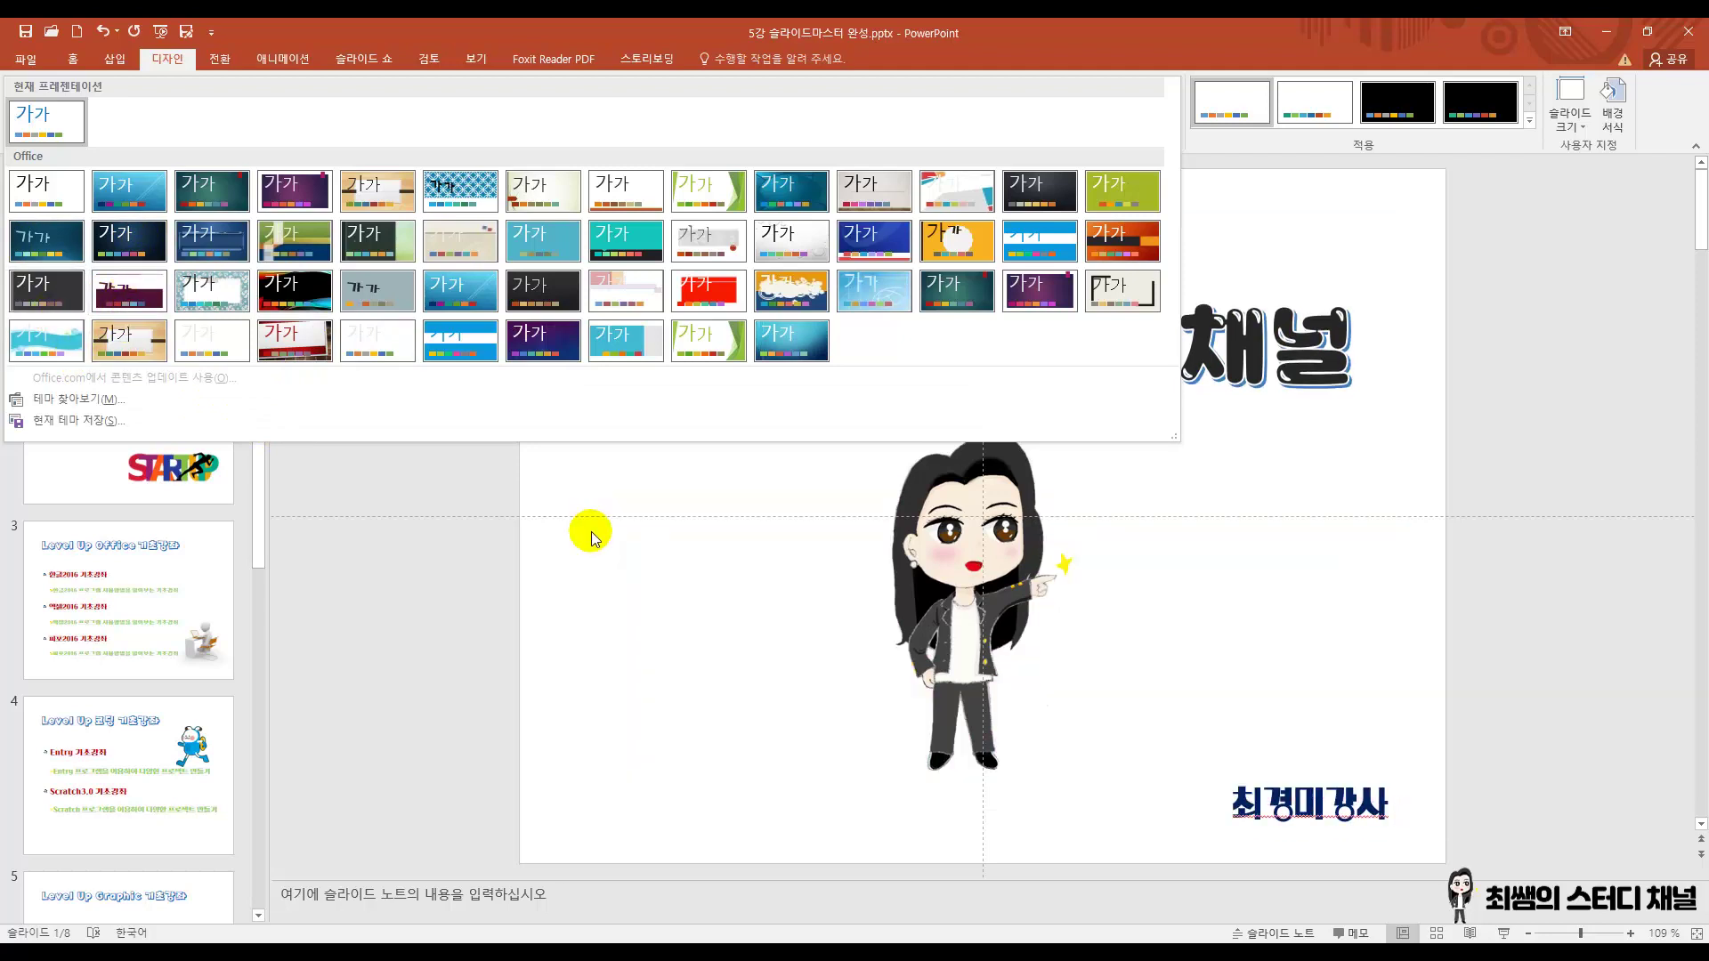
{"action": "left_click", "coordinate": [958, 73]}
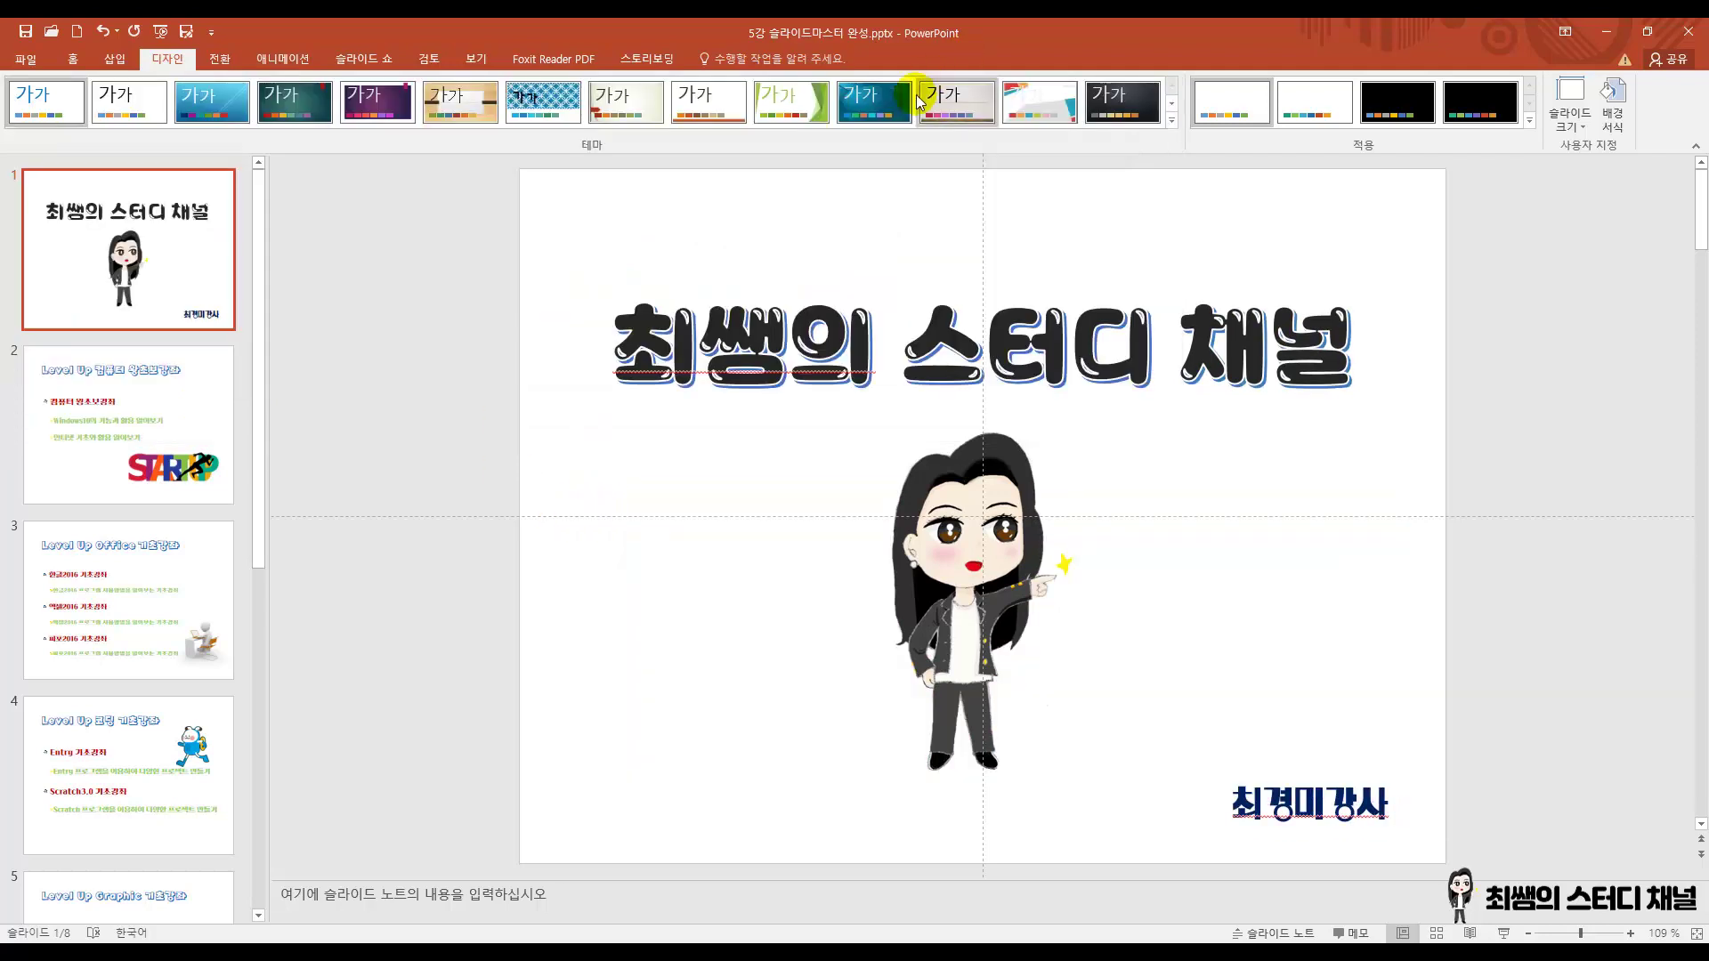